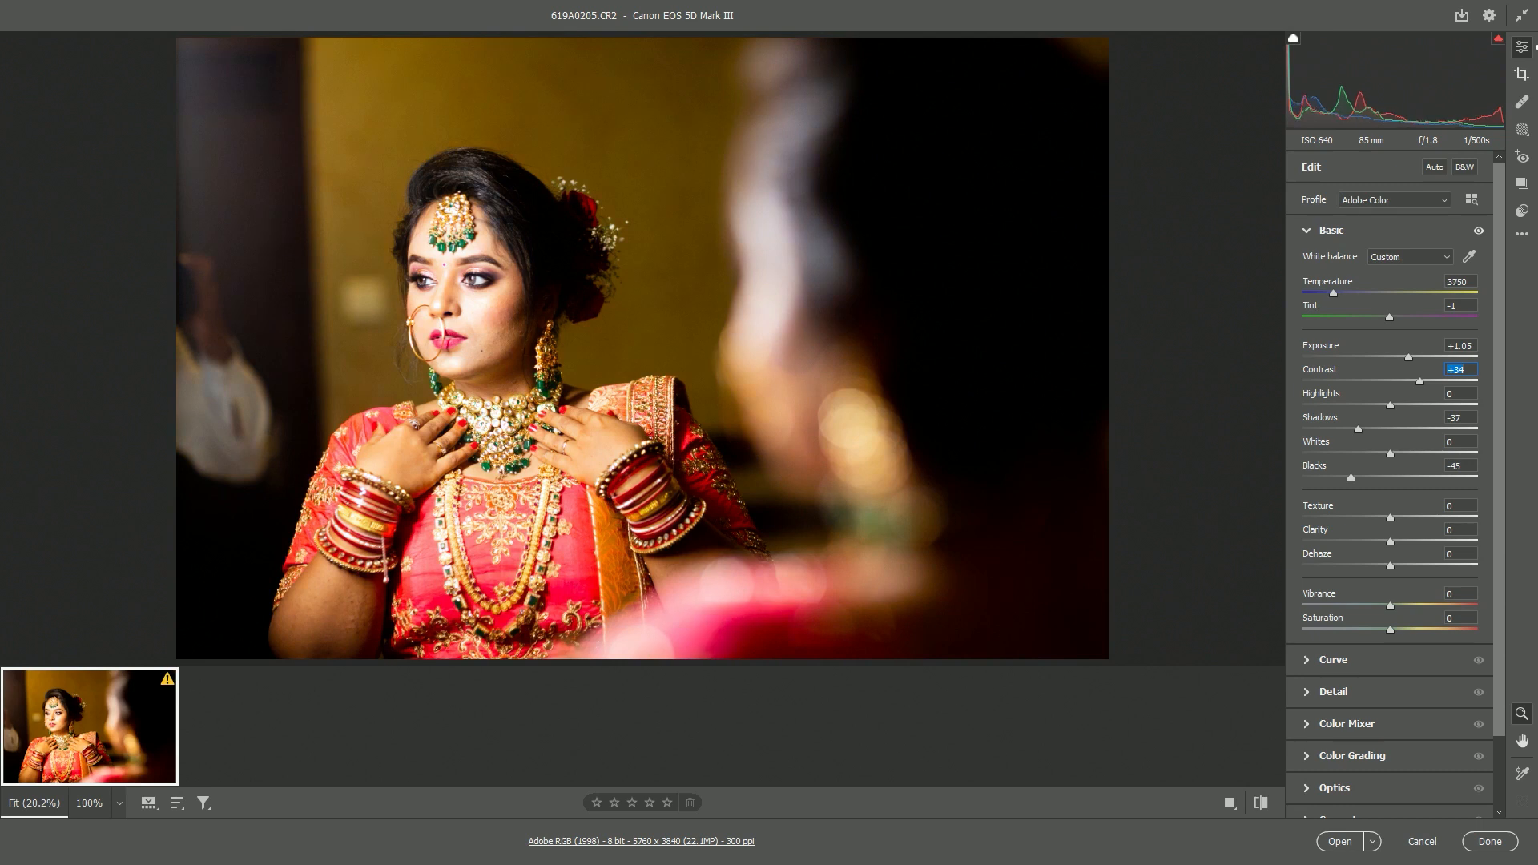
- Raise the shadows and adjust the blacks, and set the tone curve's highlights to -52 and shadows to -17
drag(1358, 430, 1390, 430)
drag(1350, 478, 1344, 531)
click(1333, 659)
drag(1389, 603, 1375, 603)
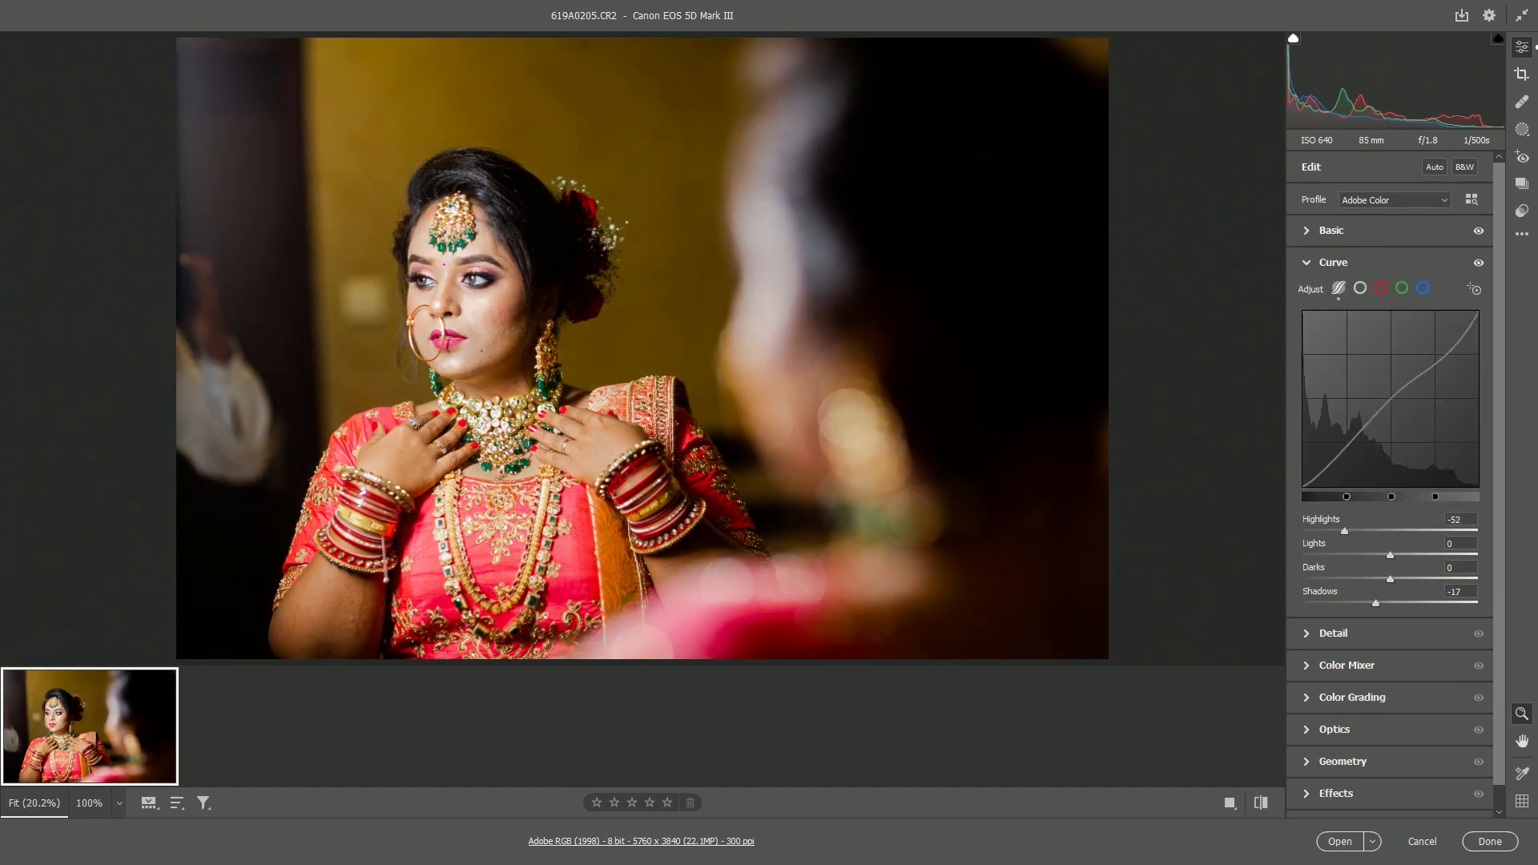
- Calibrate the green primary to hue -28 and saturation +22, and the blue primary to hue -1 and saturation -72
scroll(1390, 625, down, 1)
click(1346, 801)
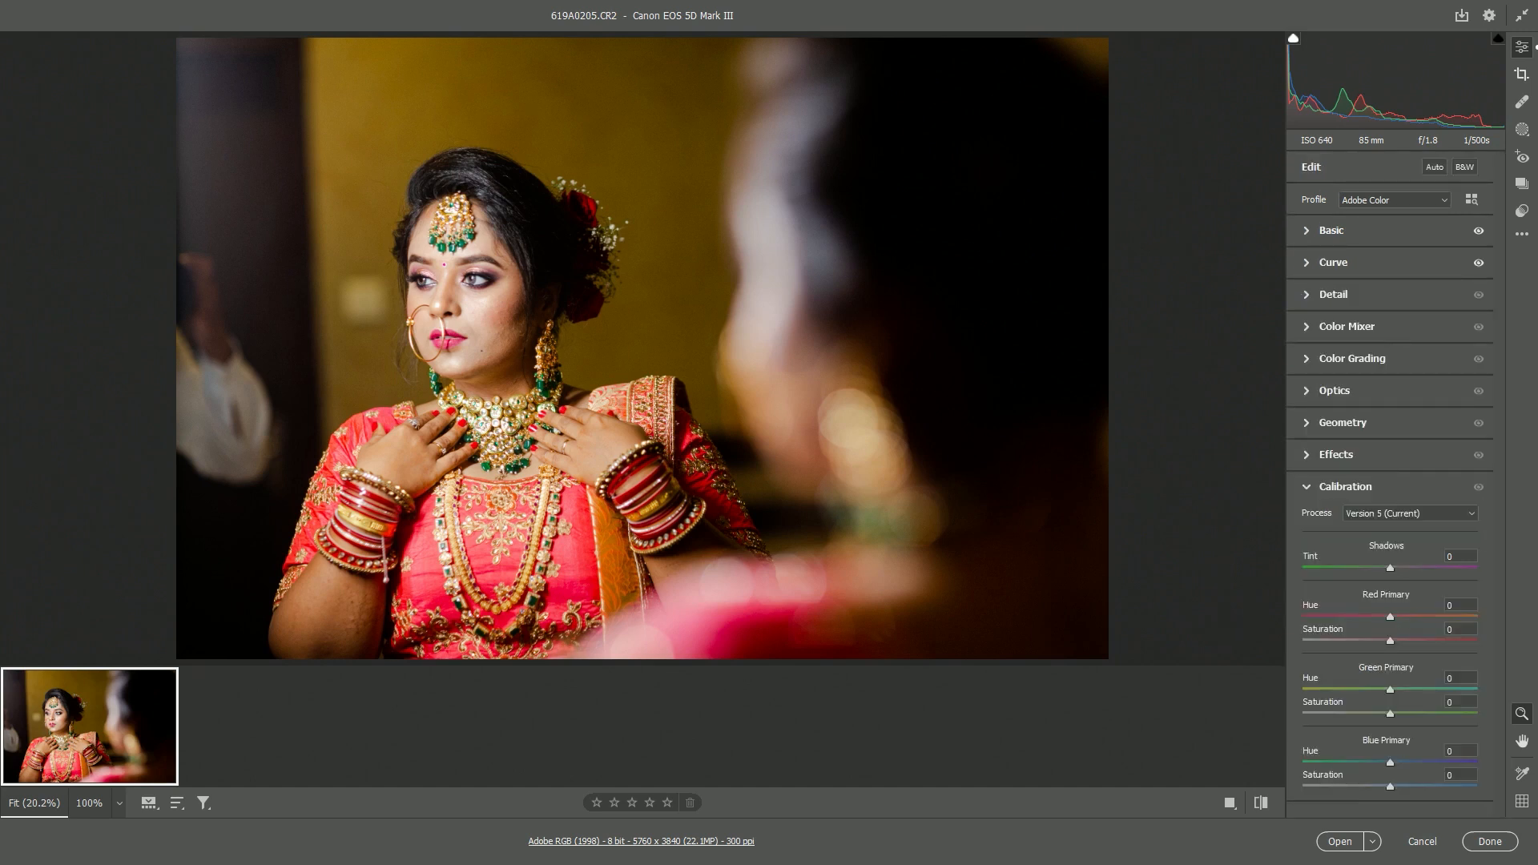
drag(1389, 786, 1340, 786)
drag(1390, 689, 1331, 787)
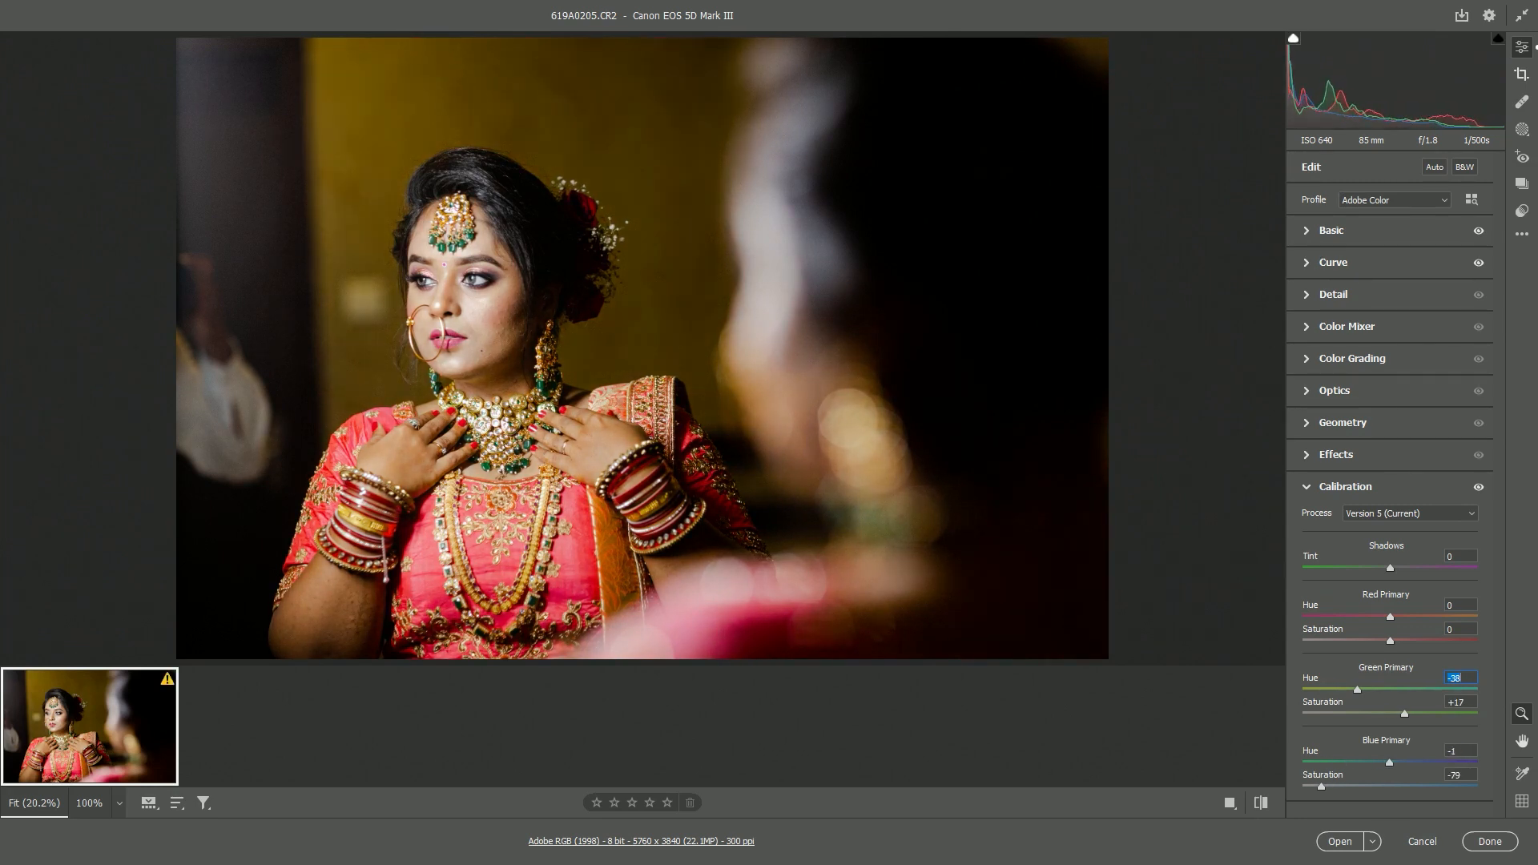
text(-20)
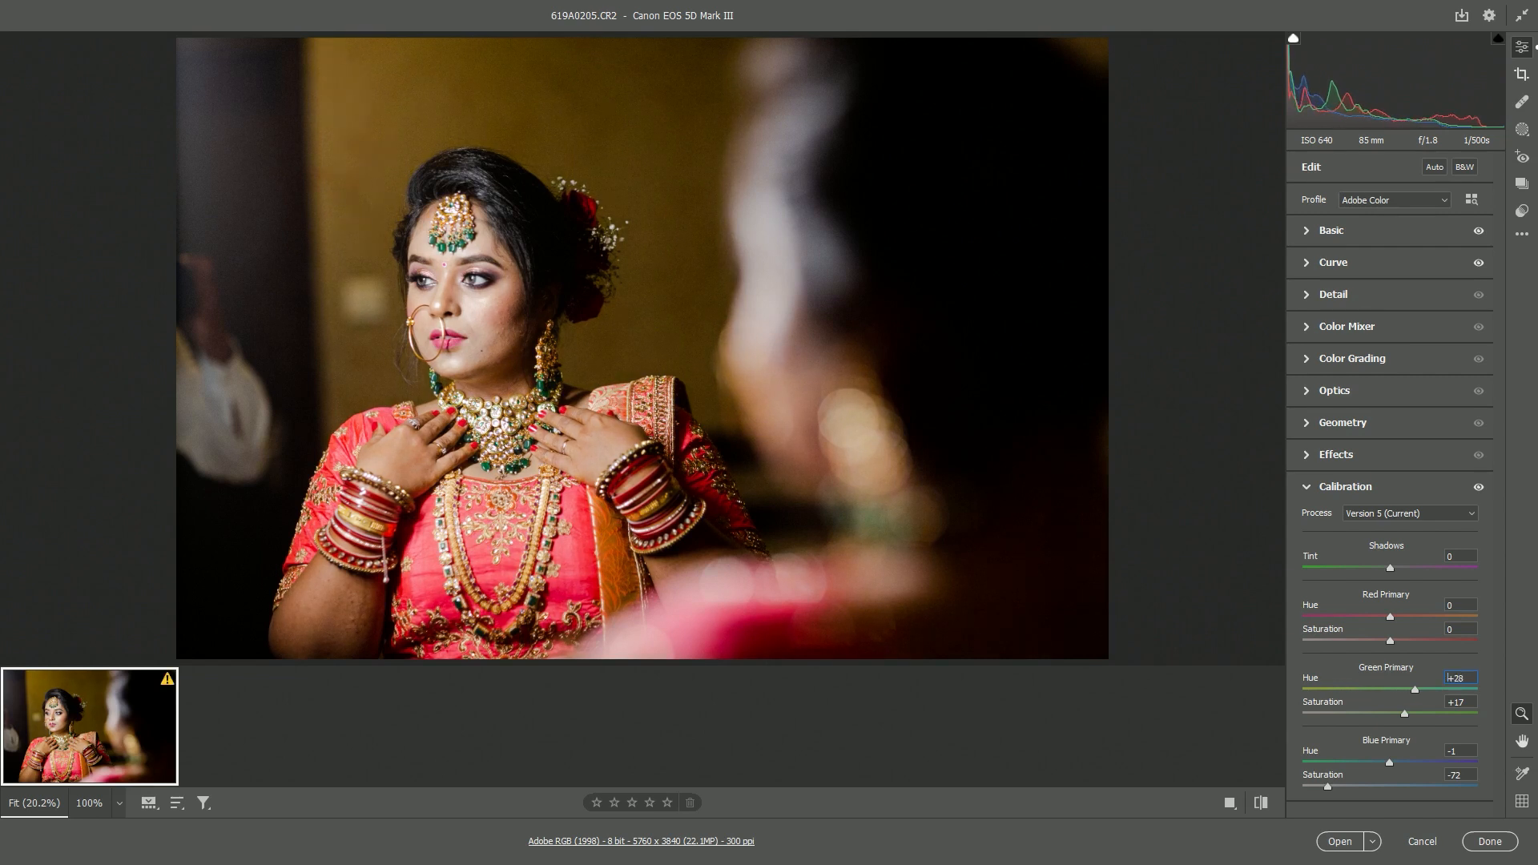
key(Down)
key(Down)
key(Down)
key(Down)
key(Down)
key(Down)
key(Down)
key(Down)
mouse_move(1404, 712)
mouse_down()
mouse_move(1422, 712)
mouse_move(1408, 713)
mouse_up()
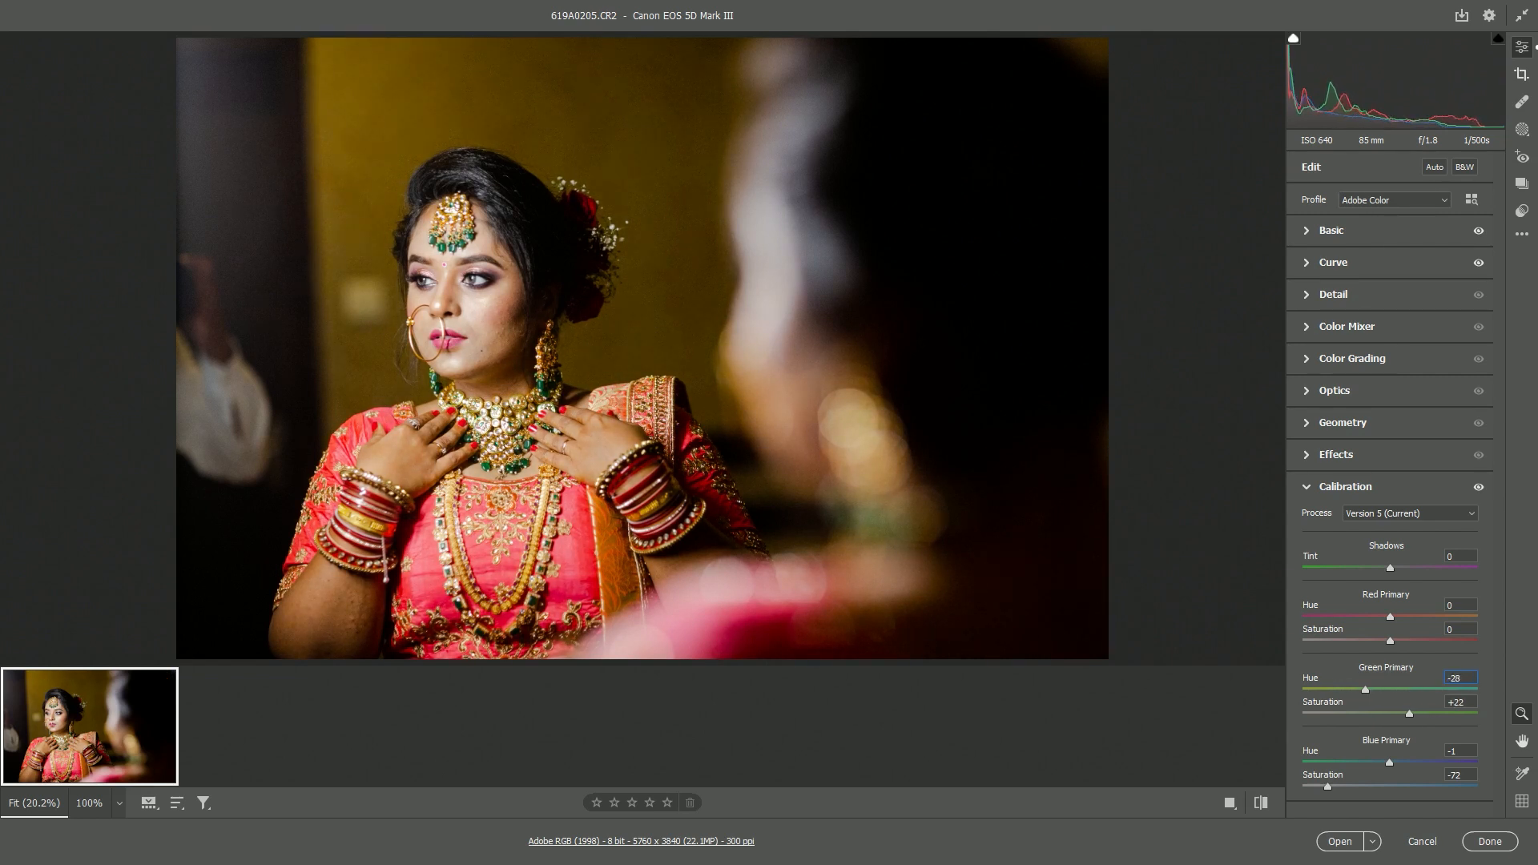
- Set the Color Mixer luminance of oranges to +30 and yellows to -25
click(1351, 358)
click(1333, 294)
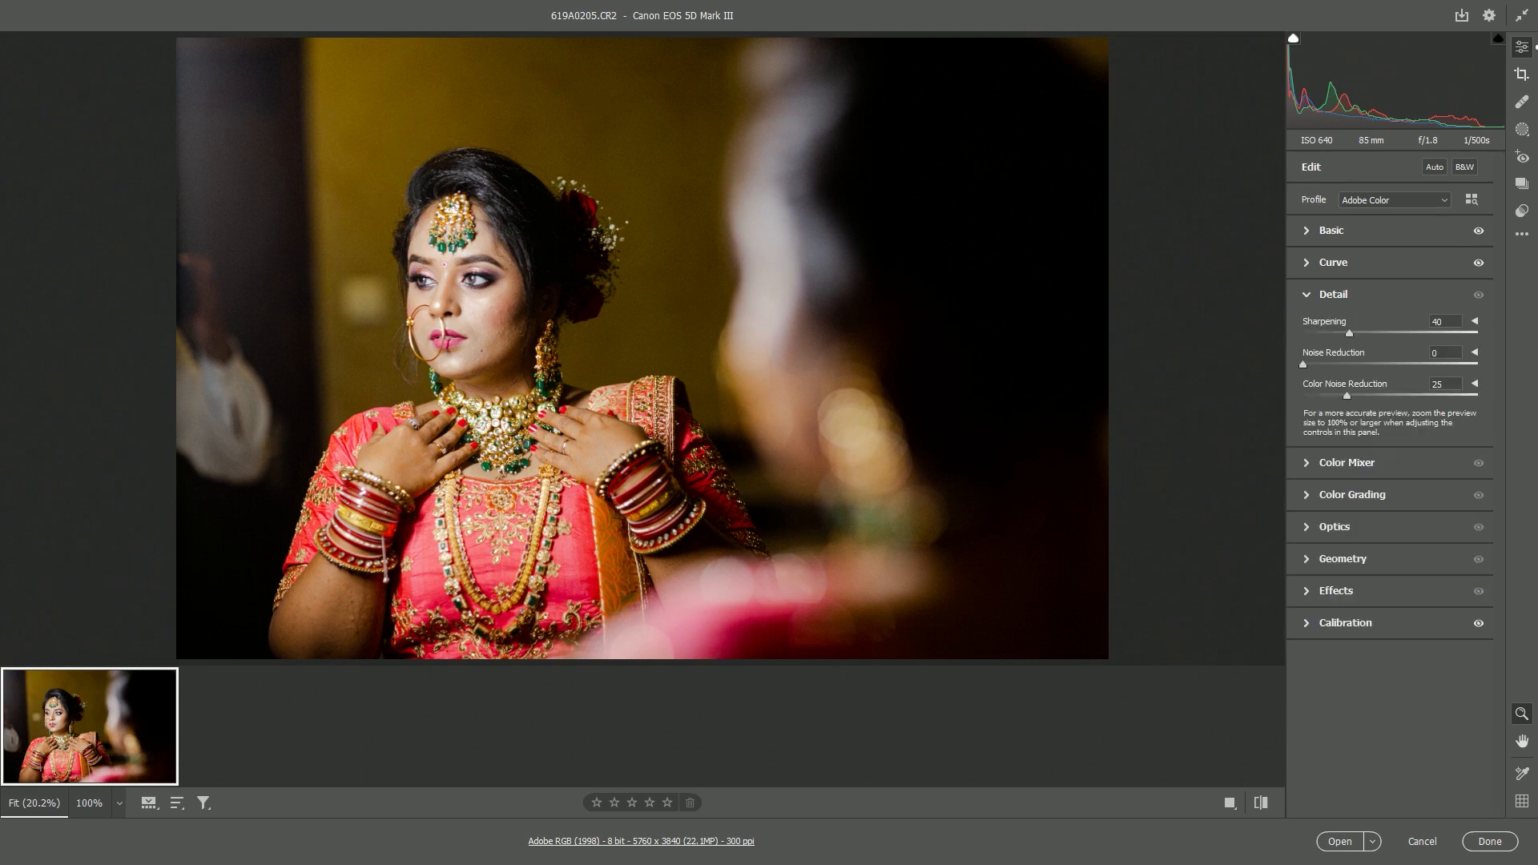
click(1333, 262)
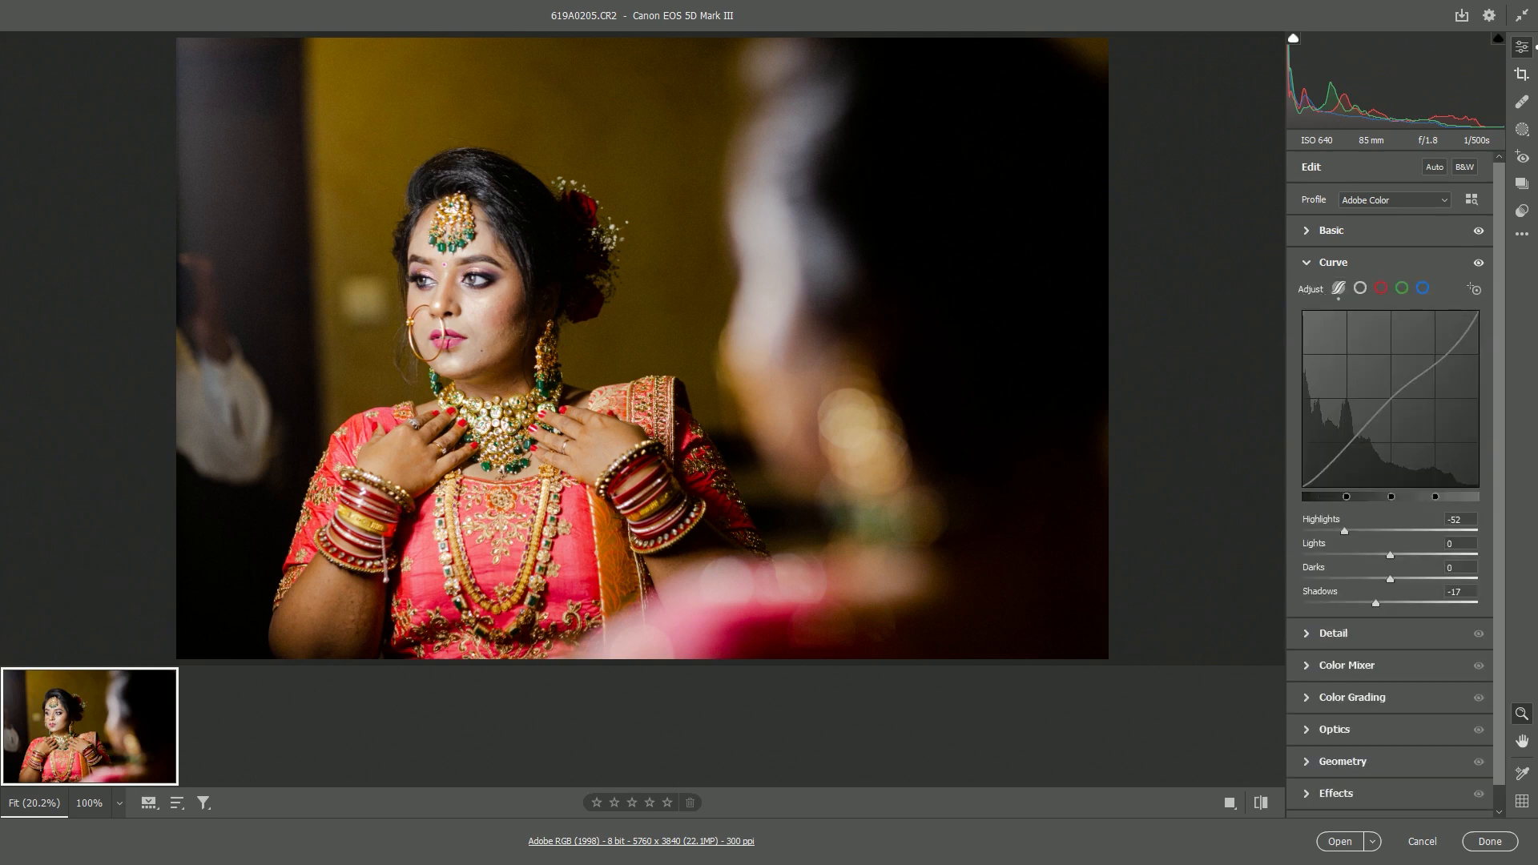
click(1346, 665)
mouse_move(1389, 460)
mouse_down()
mouse_move(1358, 460)
mouse_move(1423, 436)
mouse_move(1368, 461)
mouse_up()
click(1413, 375)
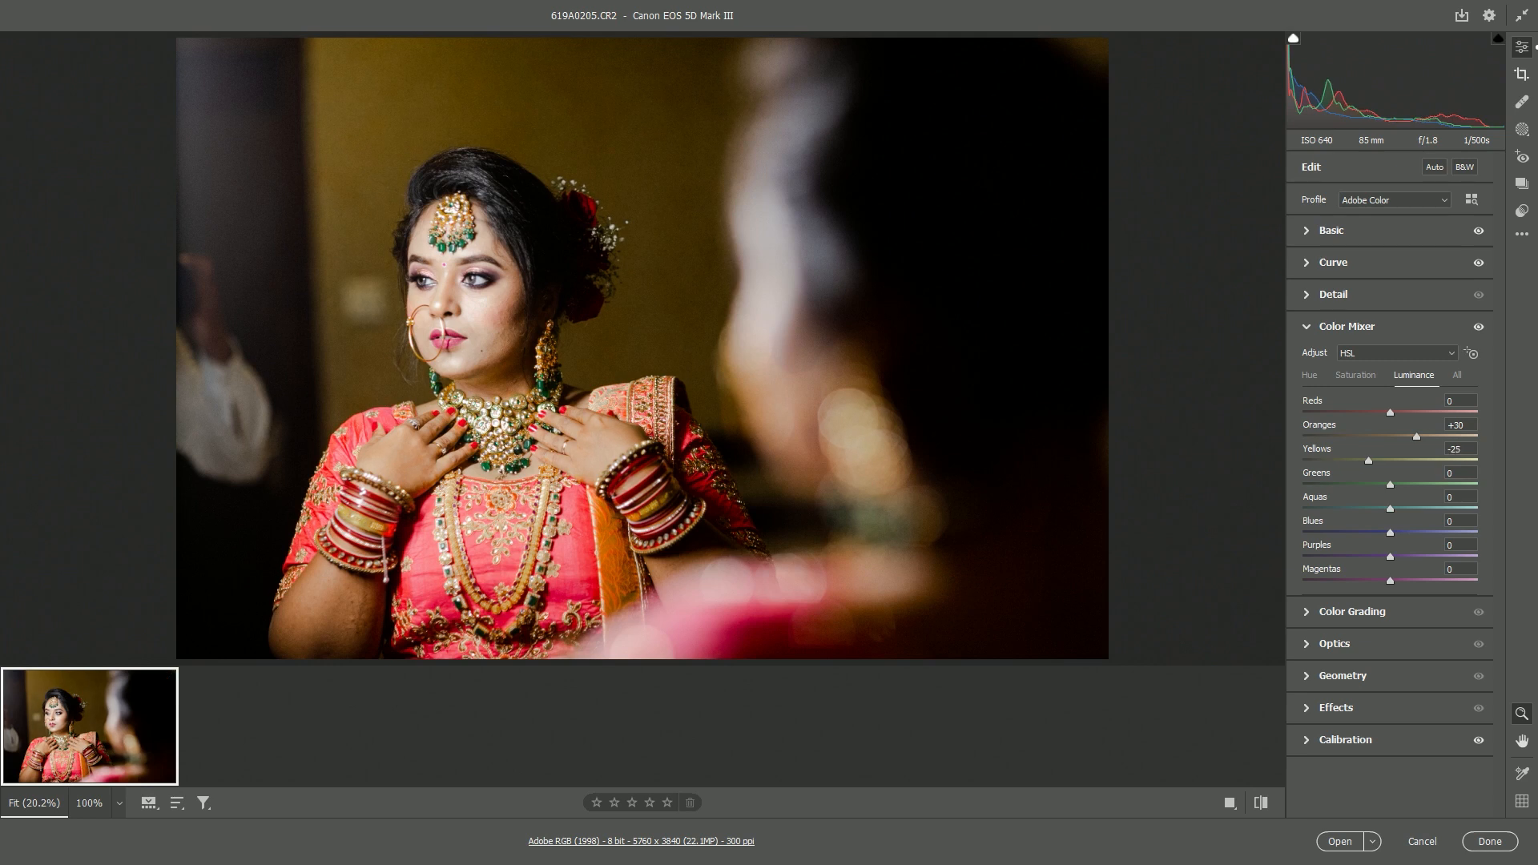
- Reduce the contrast and fine-tune the blacks in the basic adjustments, and open the photo in Photoshop
click(1330, 230)
drag(1419, 382, 1373, 405)
mouse_move(1368, 478)
mouse_down()
mouse_move(1355, 478)
mouse_move(1375, 478)
mouse_up()
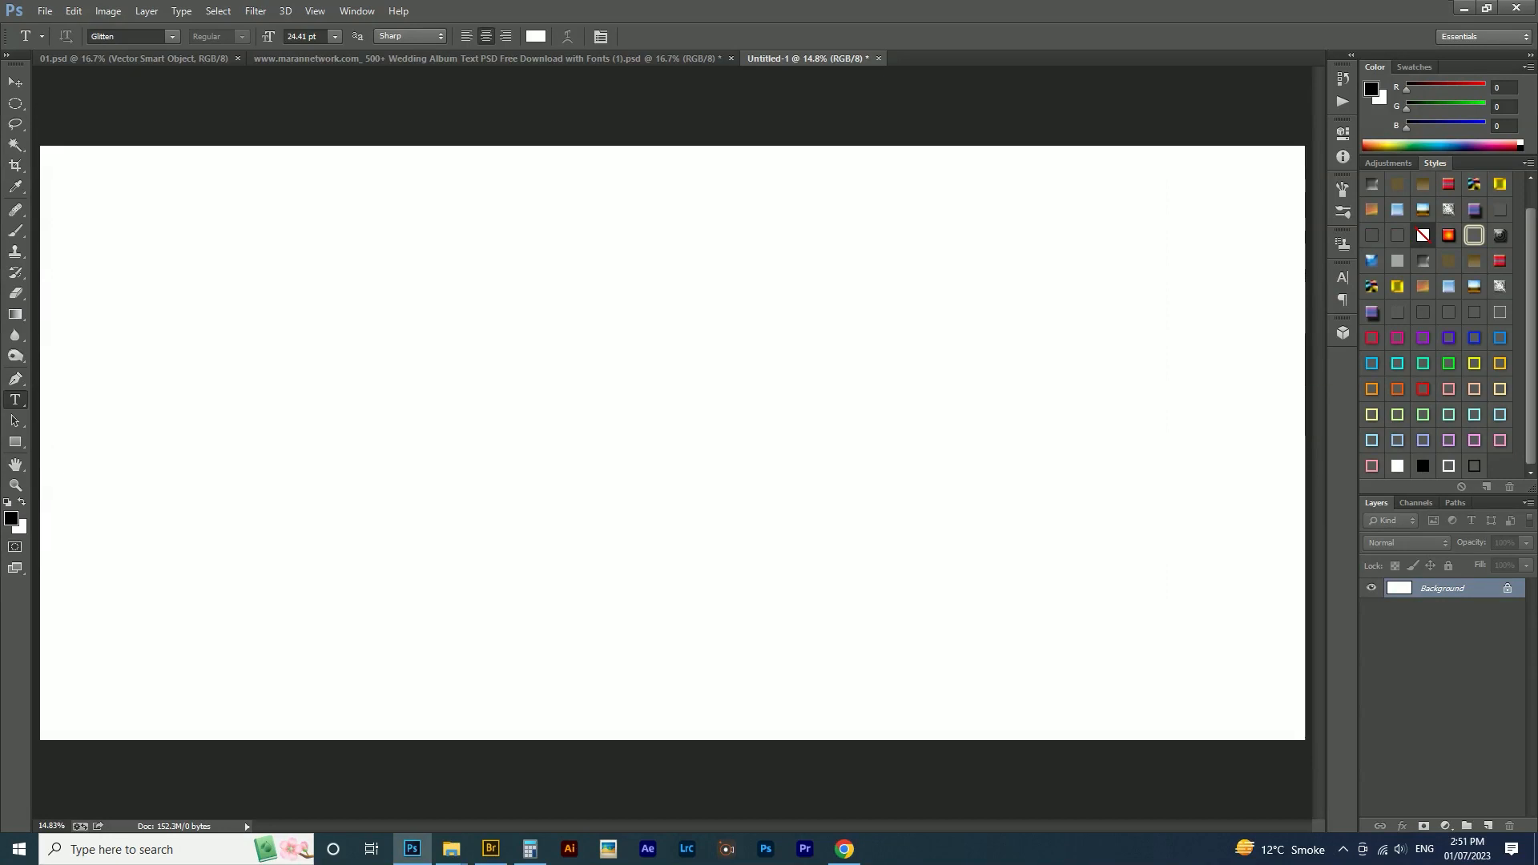
- Copy the whole bride photo into the Untitled-1 document and scale it to about 132.67% so it covers the canvas height
key(v)
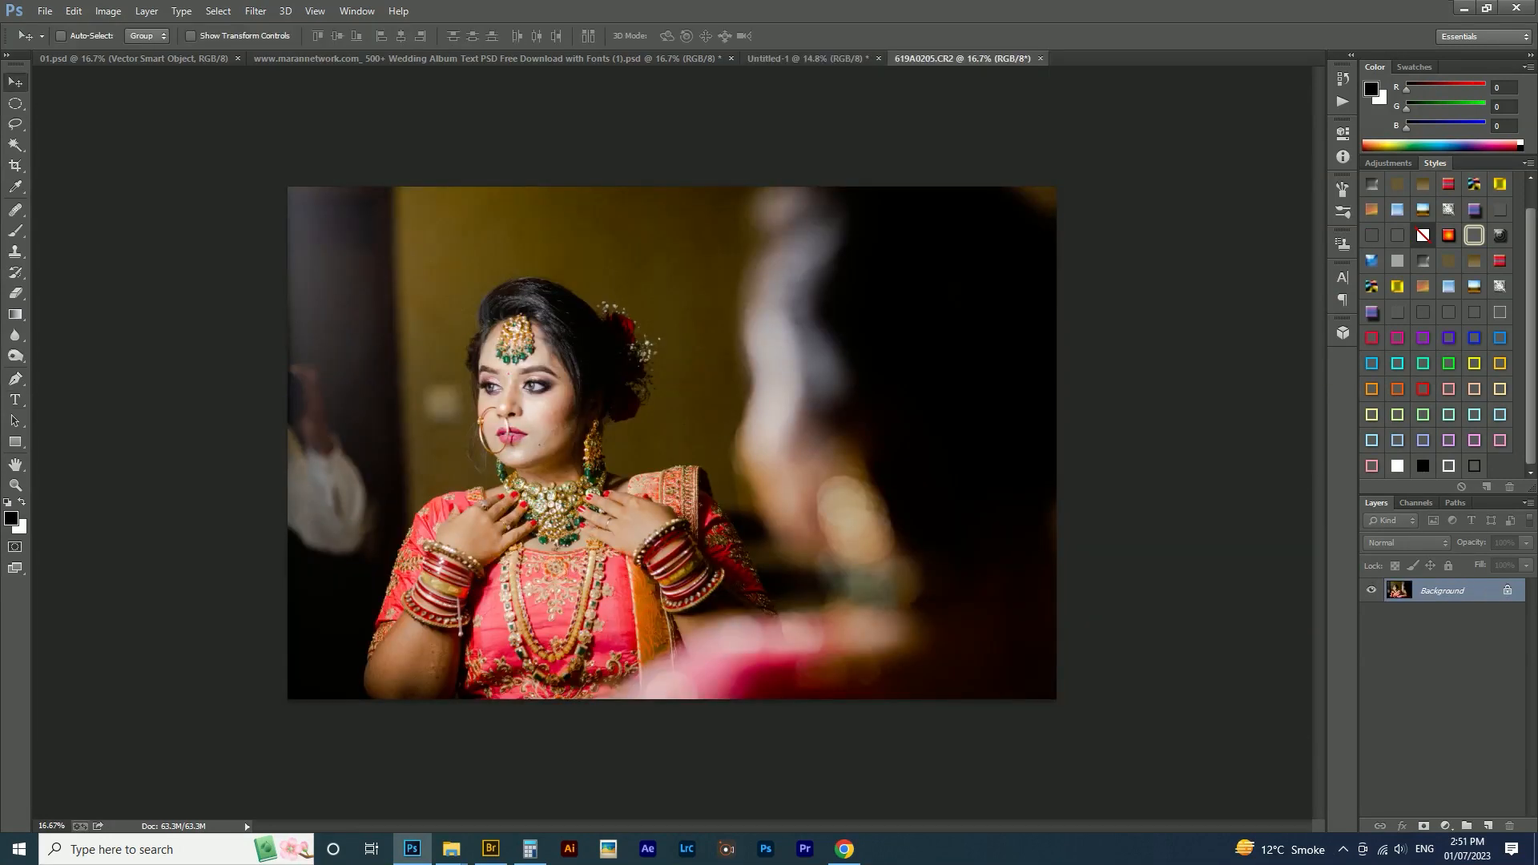
key(ctrl+a)
key(ctrl+d)
click(801, 59)
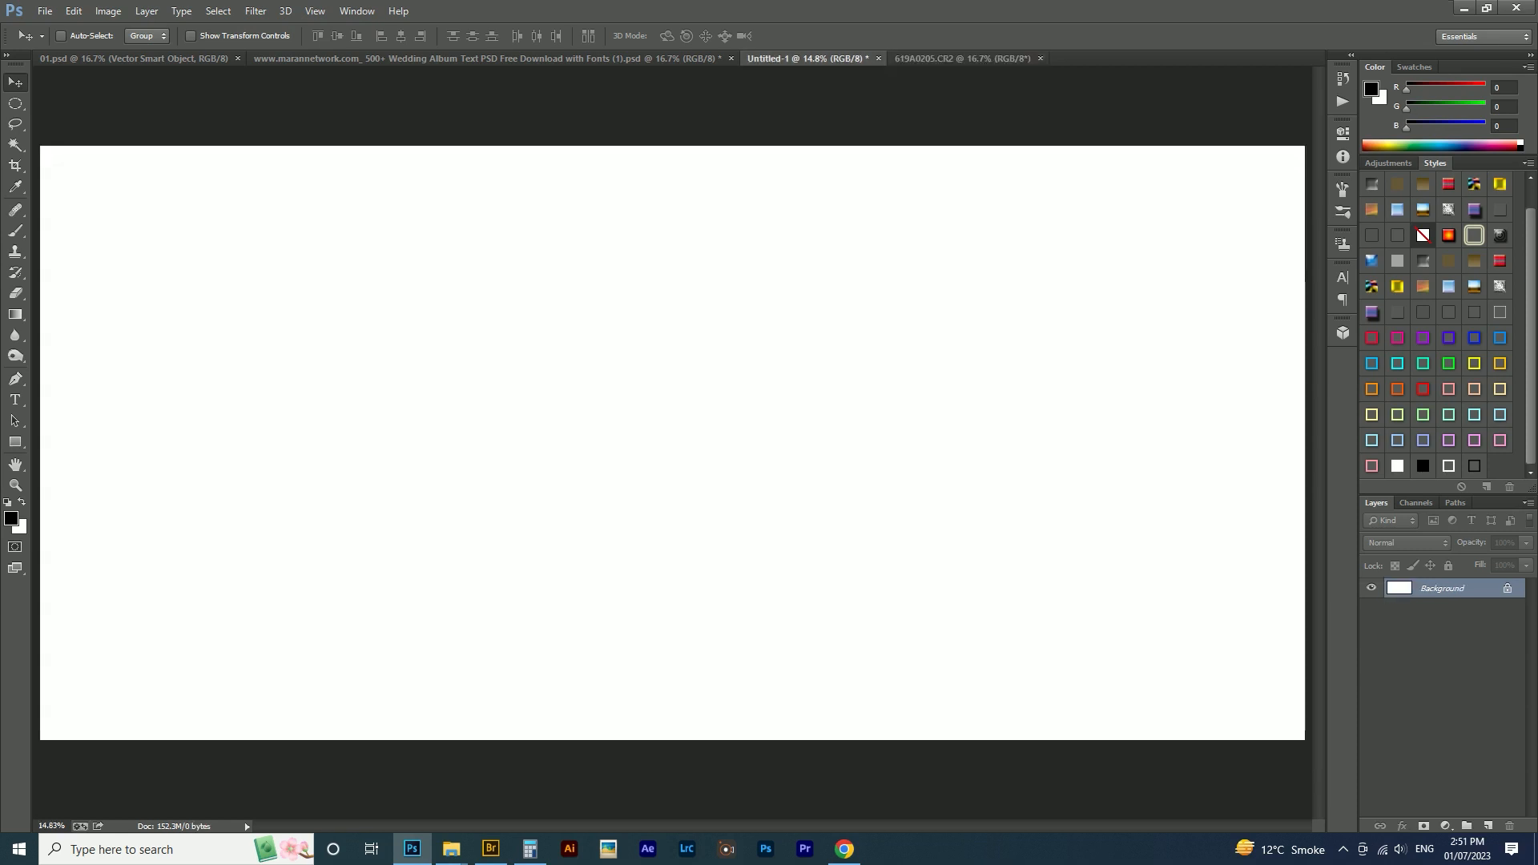
key(ctrl+v)
key(ctrl+t)
drag(1014, 212, 1167, 208)
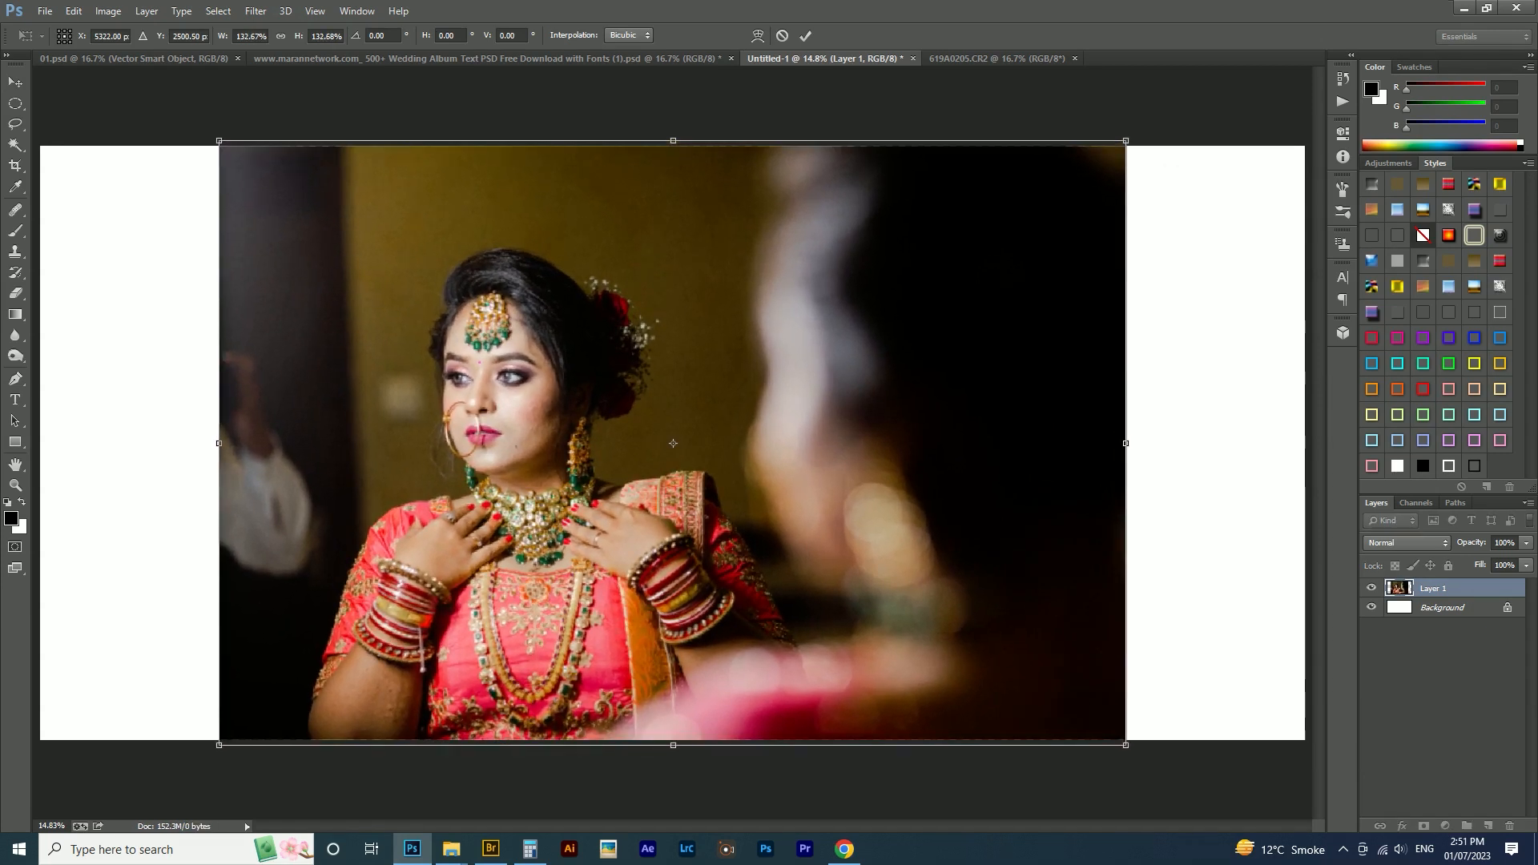
key(Return)
- Fill the Background layer with black
right_click(1184, 306)
click(1218, 314)
key(alt+BackSpace)
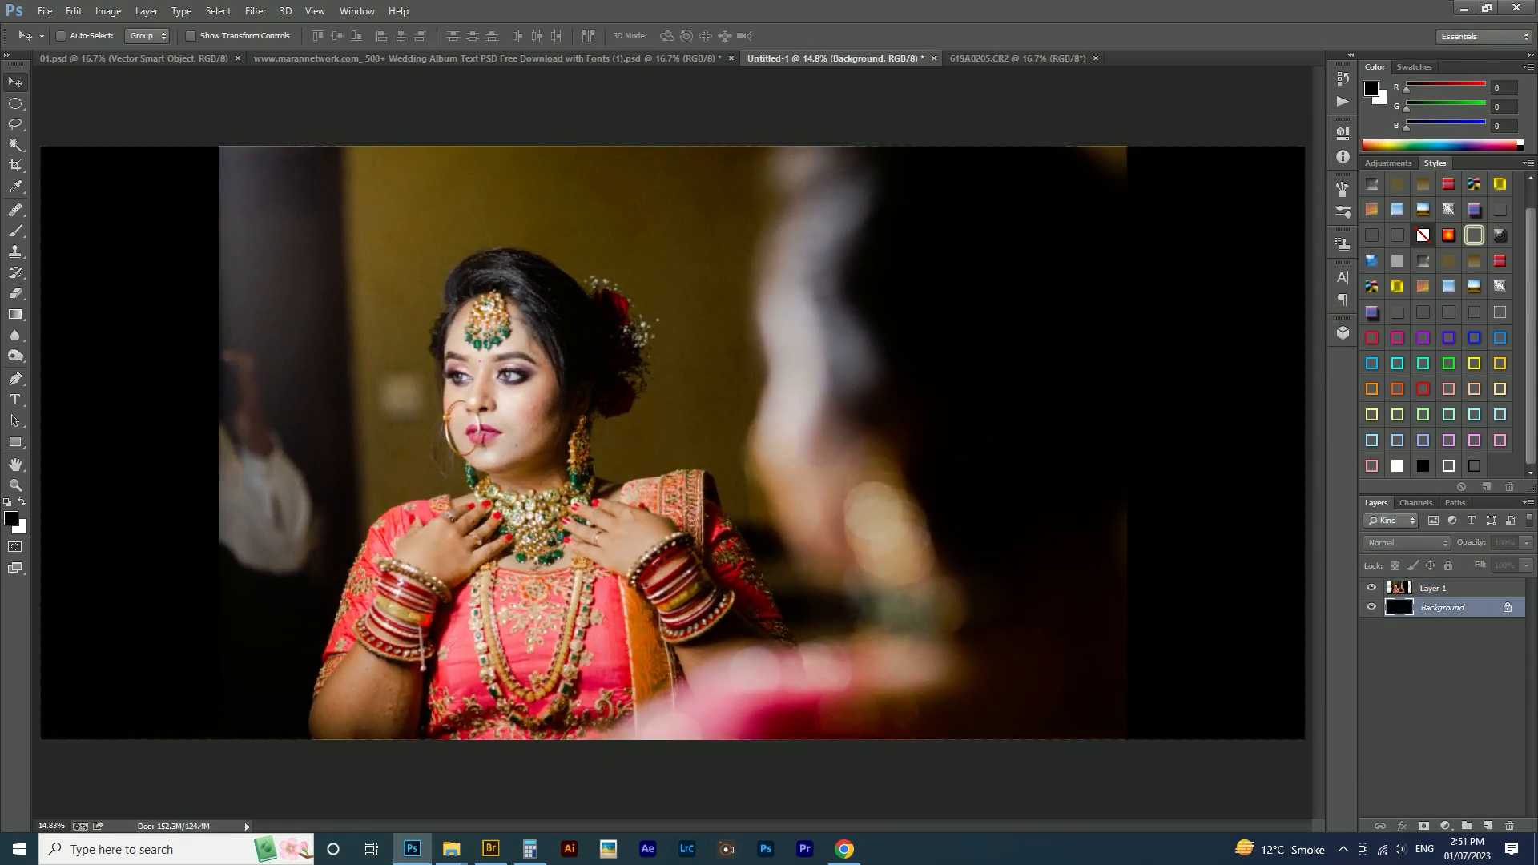
- Enlarge the bride photo, rotate it about 3.6° clockwise and shift it towards the right side of the canvas
scroll(798, 420, down, 4)
right_click(797, 419)
click(828, 430)
key(ctrl+t)
drag(983, 239, 1104, 153)
drag(363, 154, 418, 192)
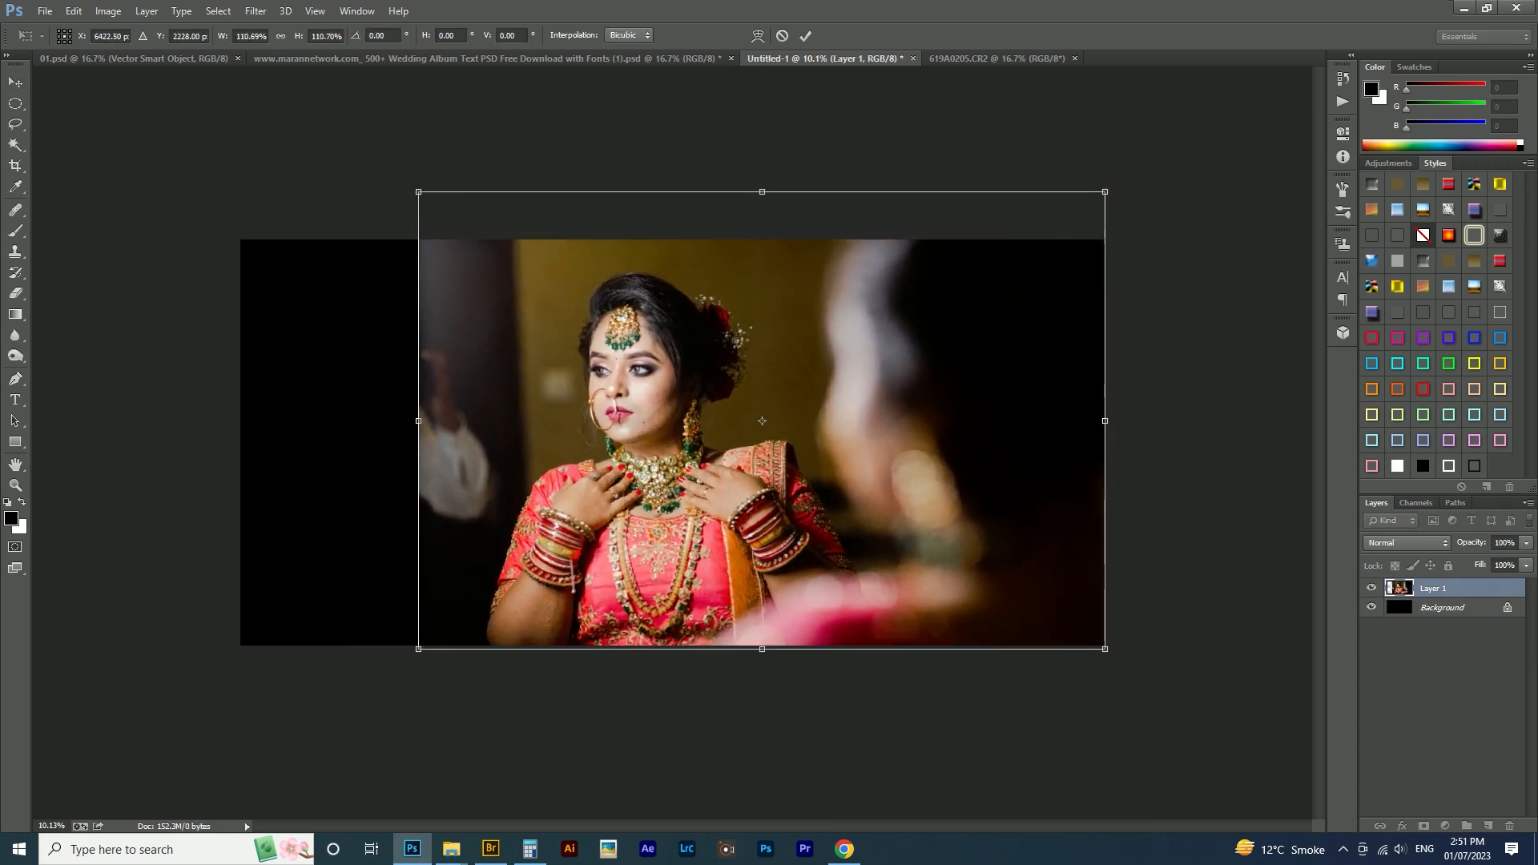
drag(1104, 649, 1122, 661)
drag(1207, 556, 1208, 586)
drag(959, 572, 976, 579)
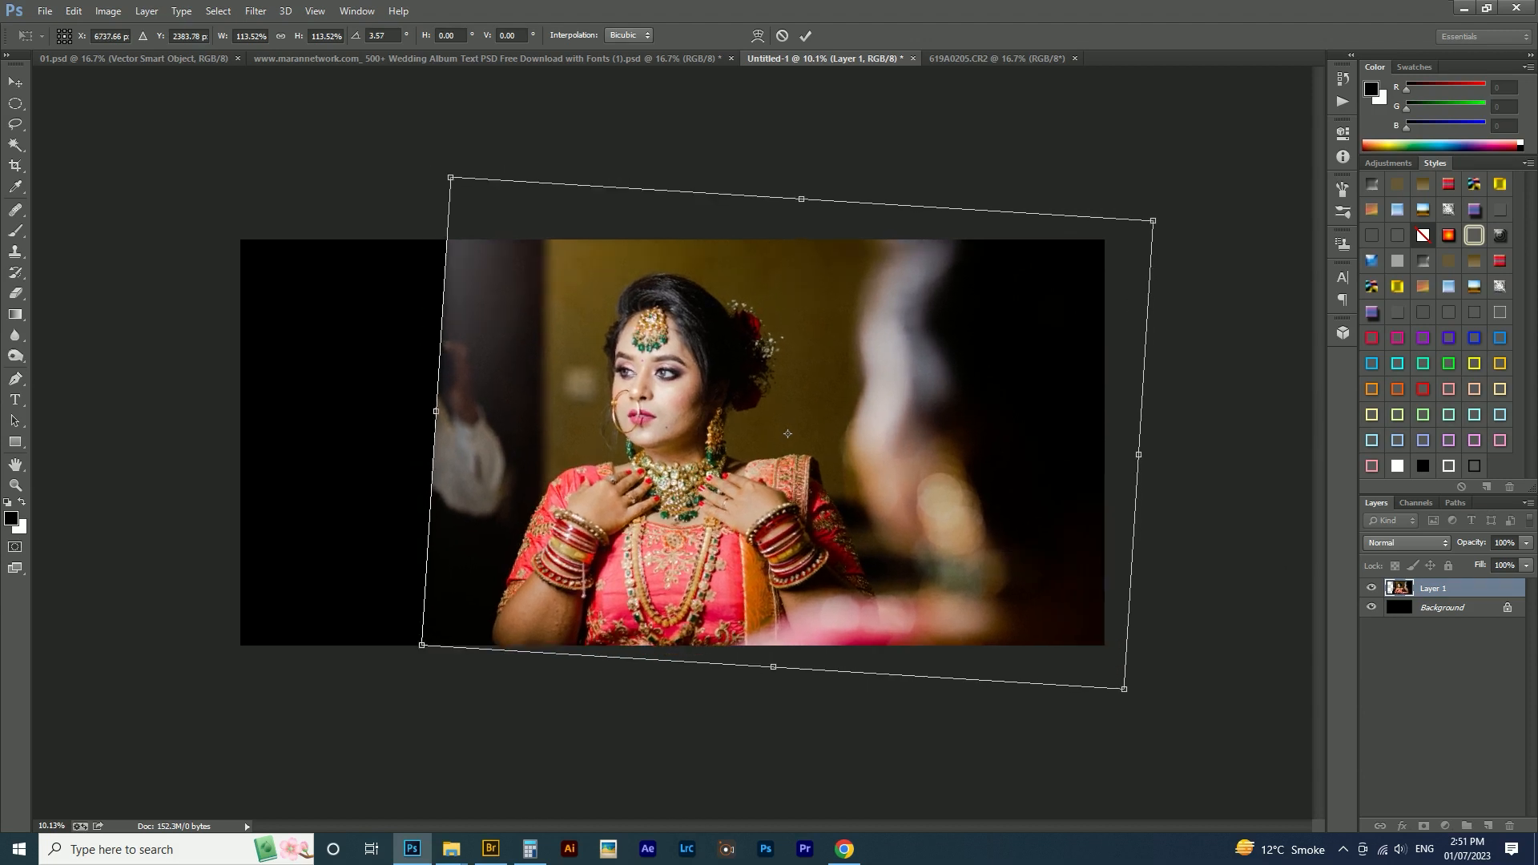
drag(1153, 220, 1167, 212)
mouse_move(1094, 293)
mouse_down()
mouse_move(1144, 282)
mouse_move(1115, 285)
mouse_up()
key(Return)
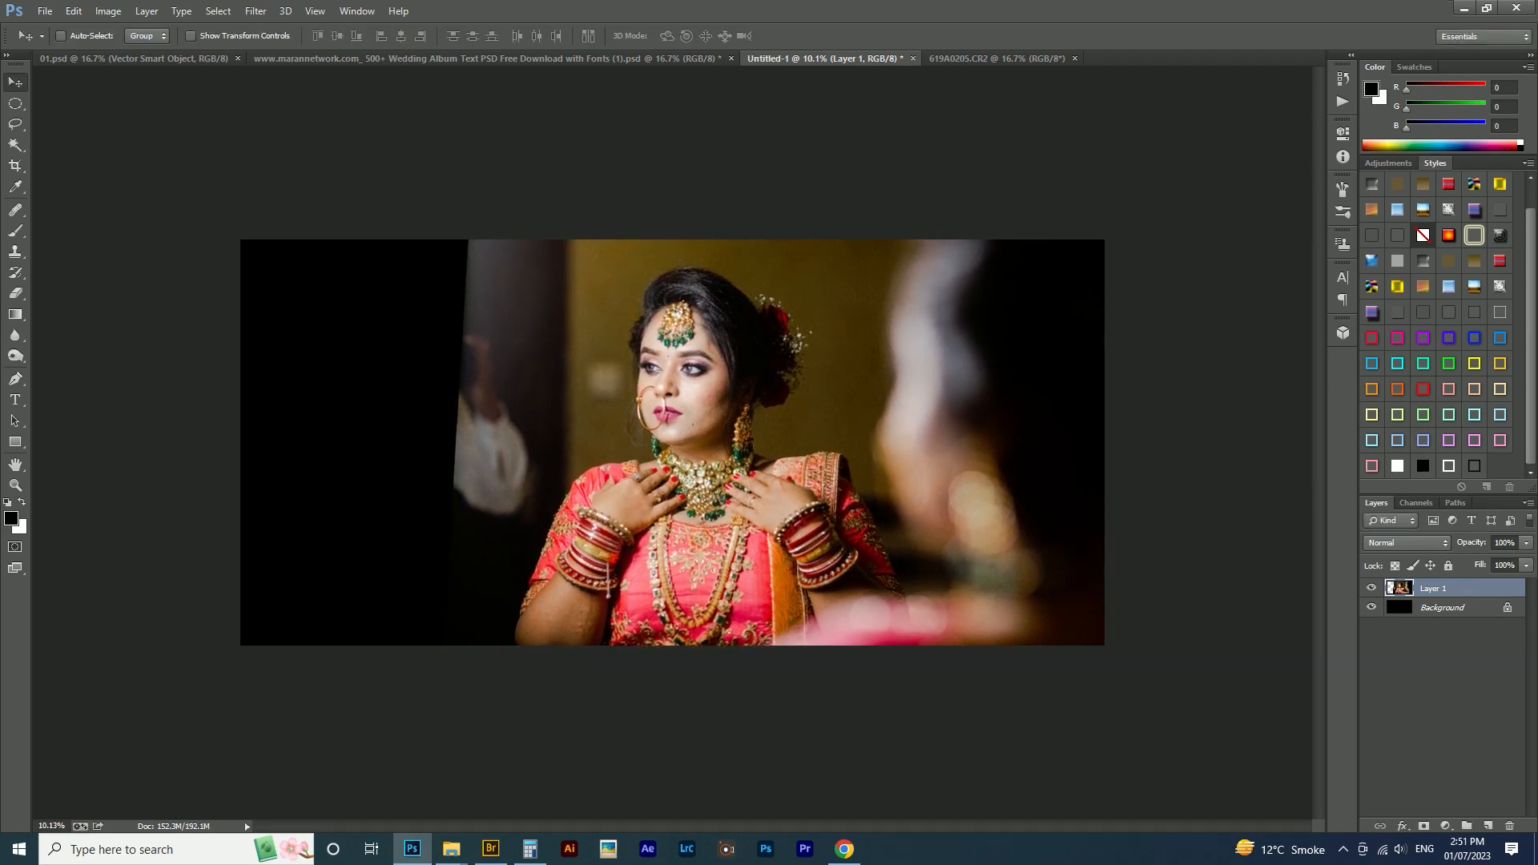
- Retouch the mole on the bride's chin and the blemishes on her cheek and nose with the Healing Brush
scroll(638, 409, up, 8)
scroll(638, 409, down, 2)
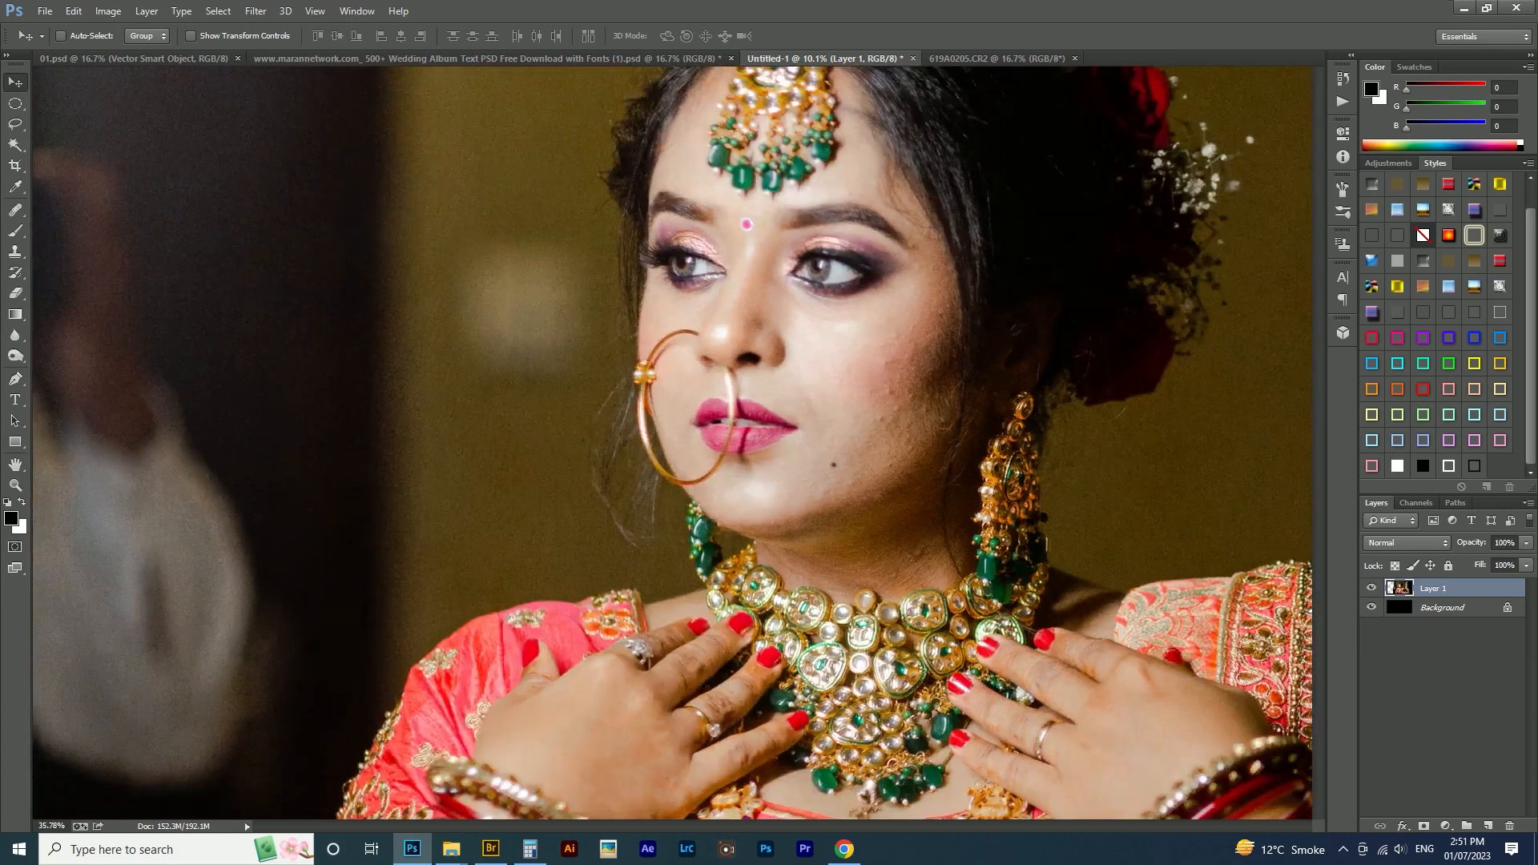
key(j)
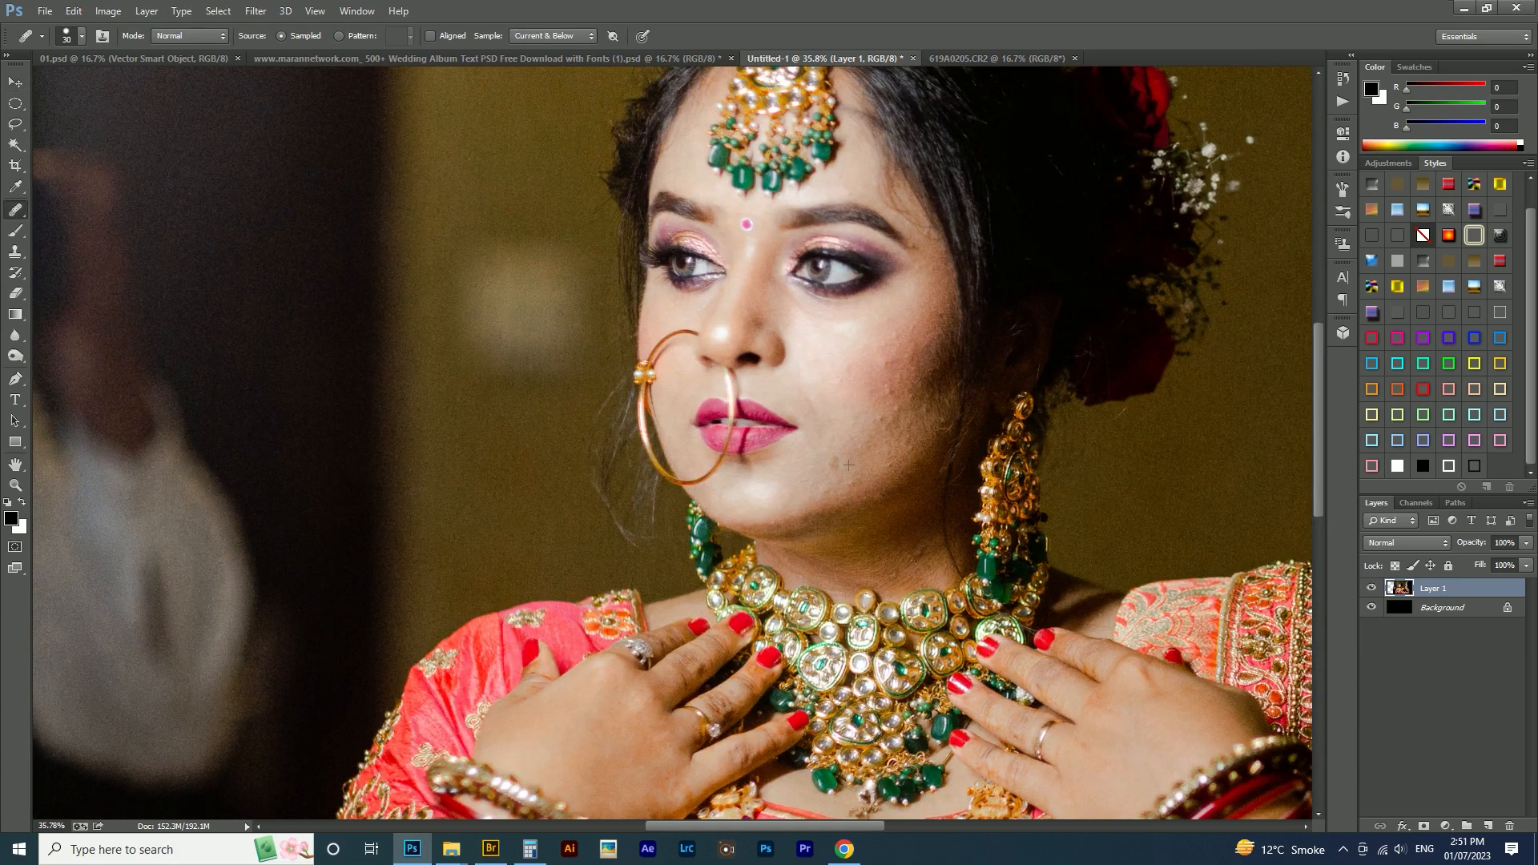
click(885, 397)
drag(903, 396, 904, 371)
drag(887, 422, 887, 413)
drag(894, 403, 896, 409)
mouse_move(886, 408)
mouse_down()
mouse_move(866, 370)
mouse_move(831, 358)
mouse_up()
drag(757, 336, 757, 320)
key(ctrl+0)
key(v)
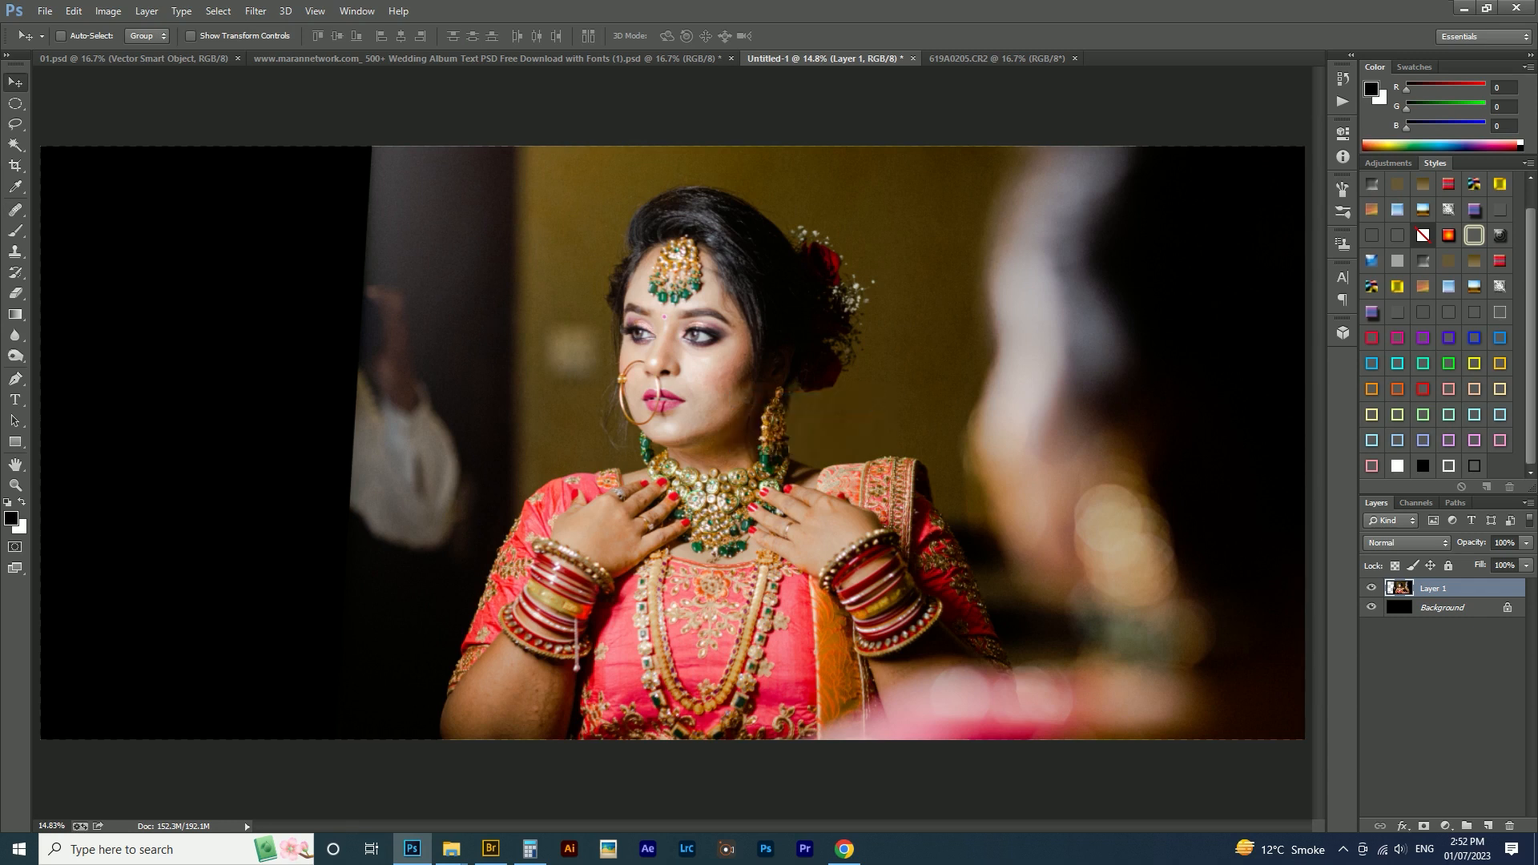
- Reapply the last filter to the bride photo and nudge the photo slightly to the right
key(ctrl+f)
right_click(735, 375)
click(778, 387)
drag(778, 387, 783, 387)
key(shift+Right)
key(shift+Right)
key(shift+Right)
key(shift+Right)
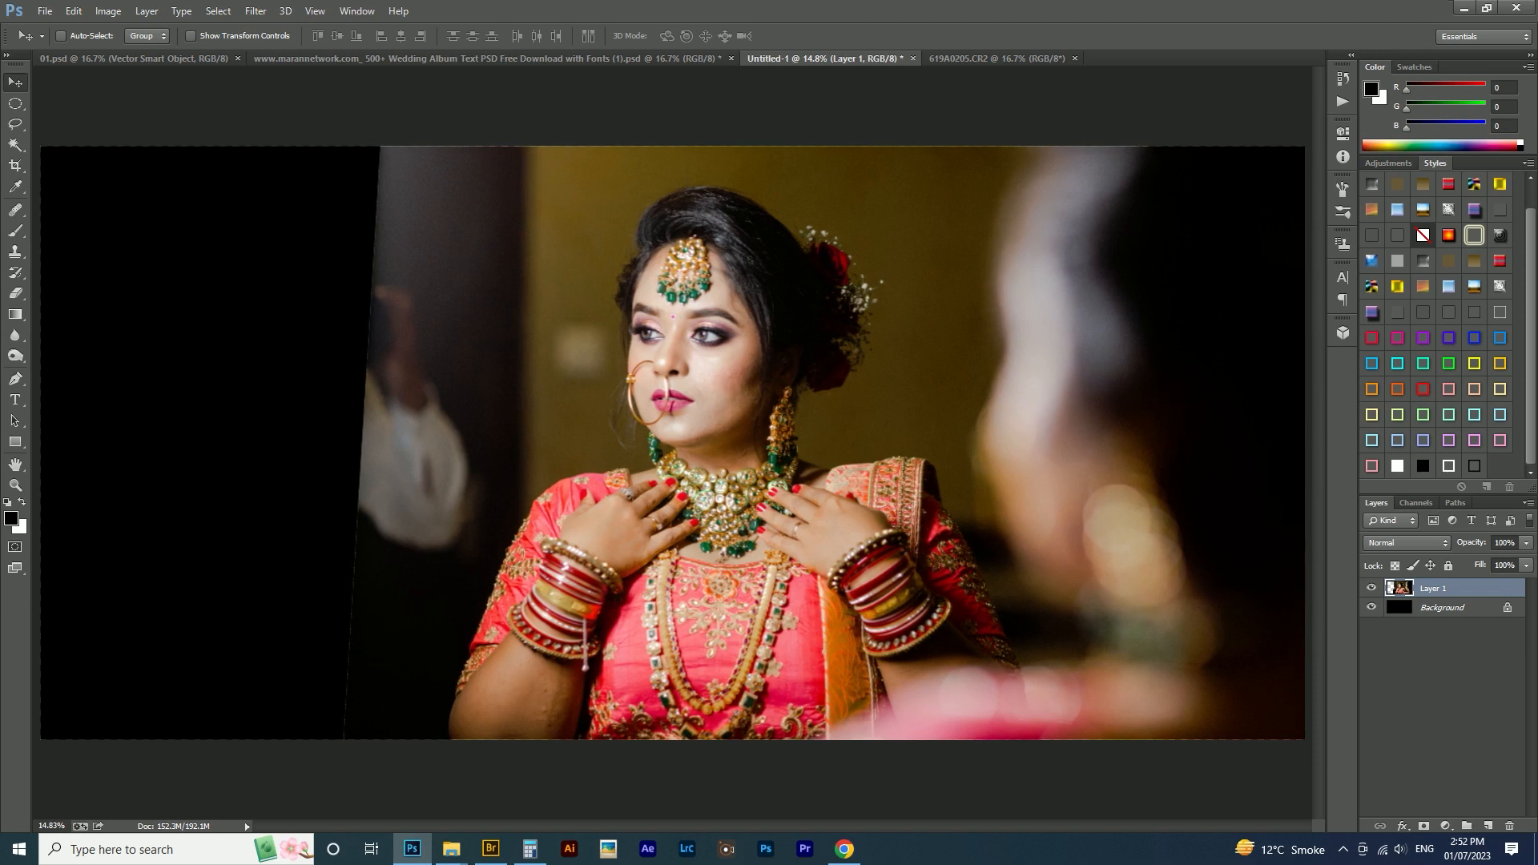
- Clone the plain wall over the light patch in the background beside the bride's face
key(s)
scroll(544, 369, up, 2)
mouse_move(591, 345)
mouse_down()
mouse_move(570, 326)
mouse_move(584, 304)
mouse_move(604, 310)
mouse_up()
drag(582, 372, 607, 360)
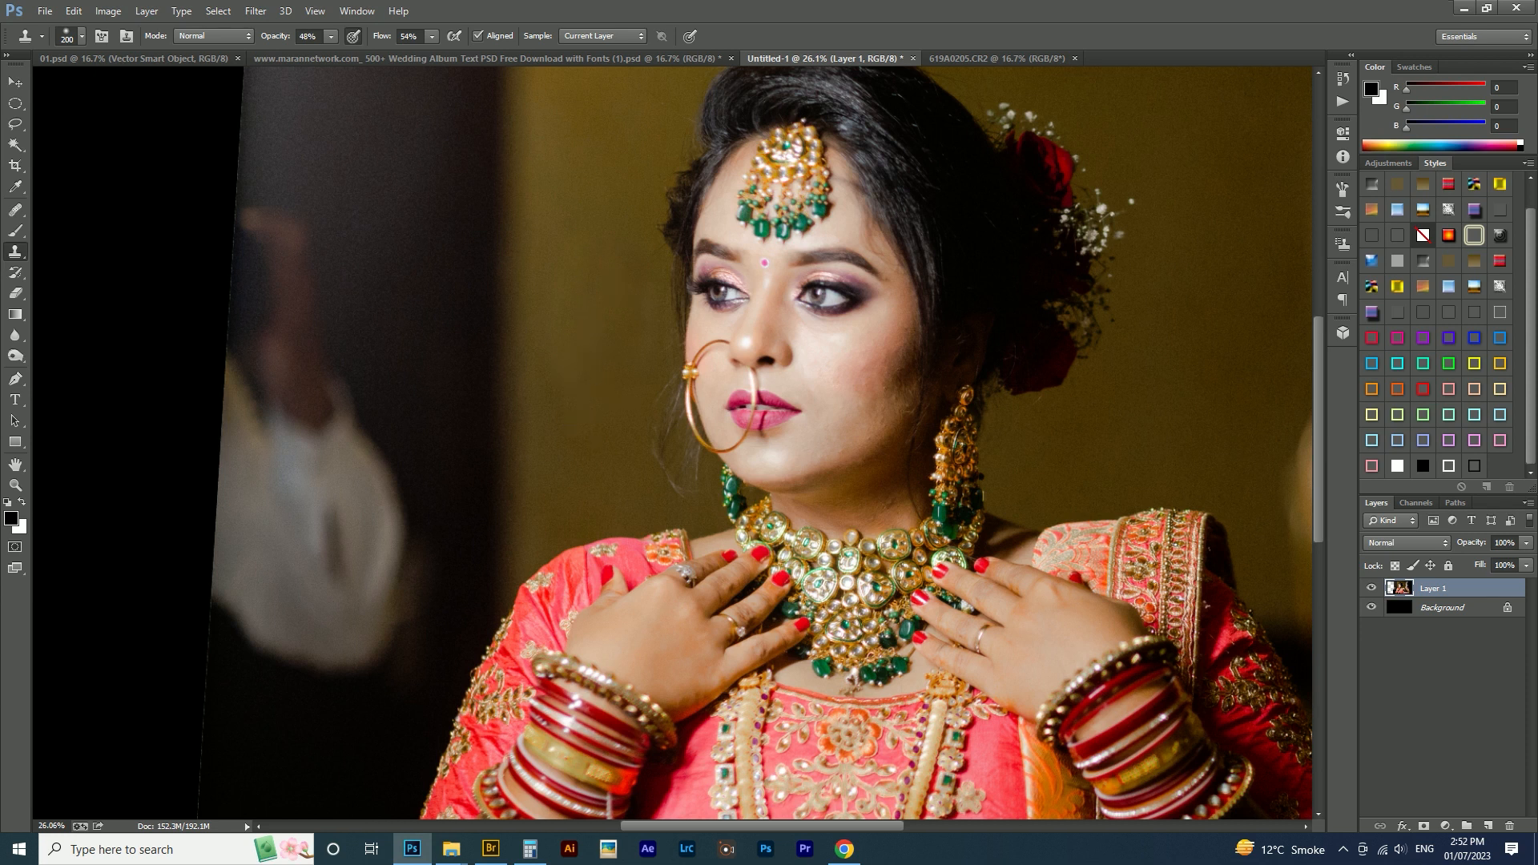
- Add a layer mask to the bride photo and shift the photo slightly on the canvas
click(1423, 825)
scroll(817, 547, down, 2)
right_click(833, 400)
key(Escape)
key(v)
drag(889, 405, 895, 372)
scroll(881, 479, down, 2)
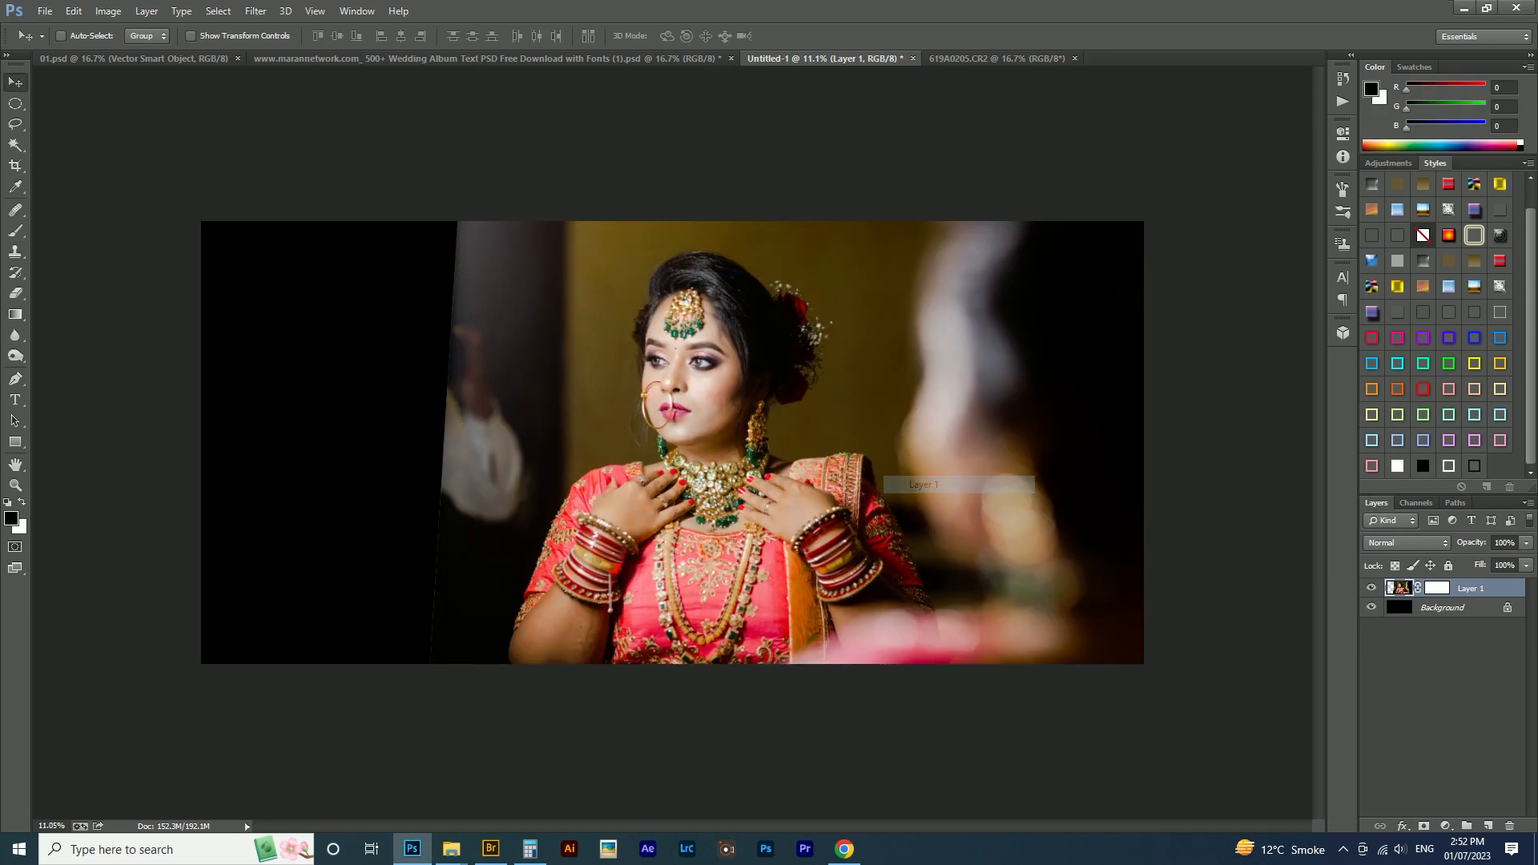
drag(918, 485, 920, 487)
- Erase on the layer mask with a 4000 px soft brush to fade the photo's left, bottom and top edges into black
key(e)
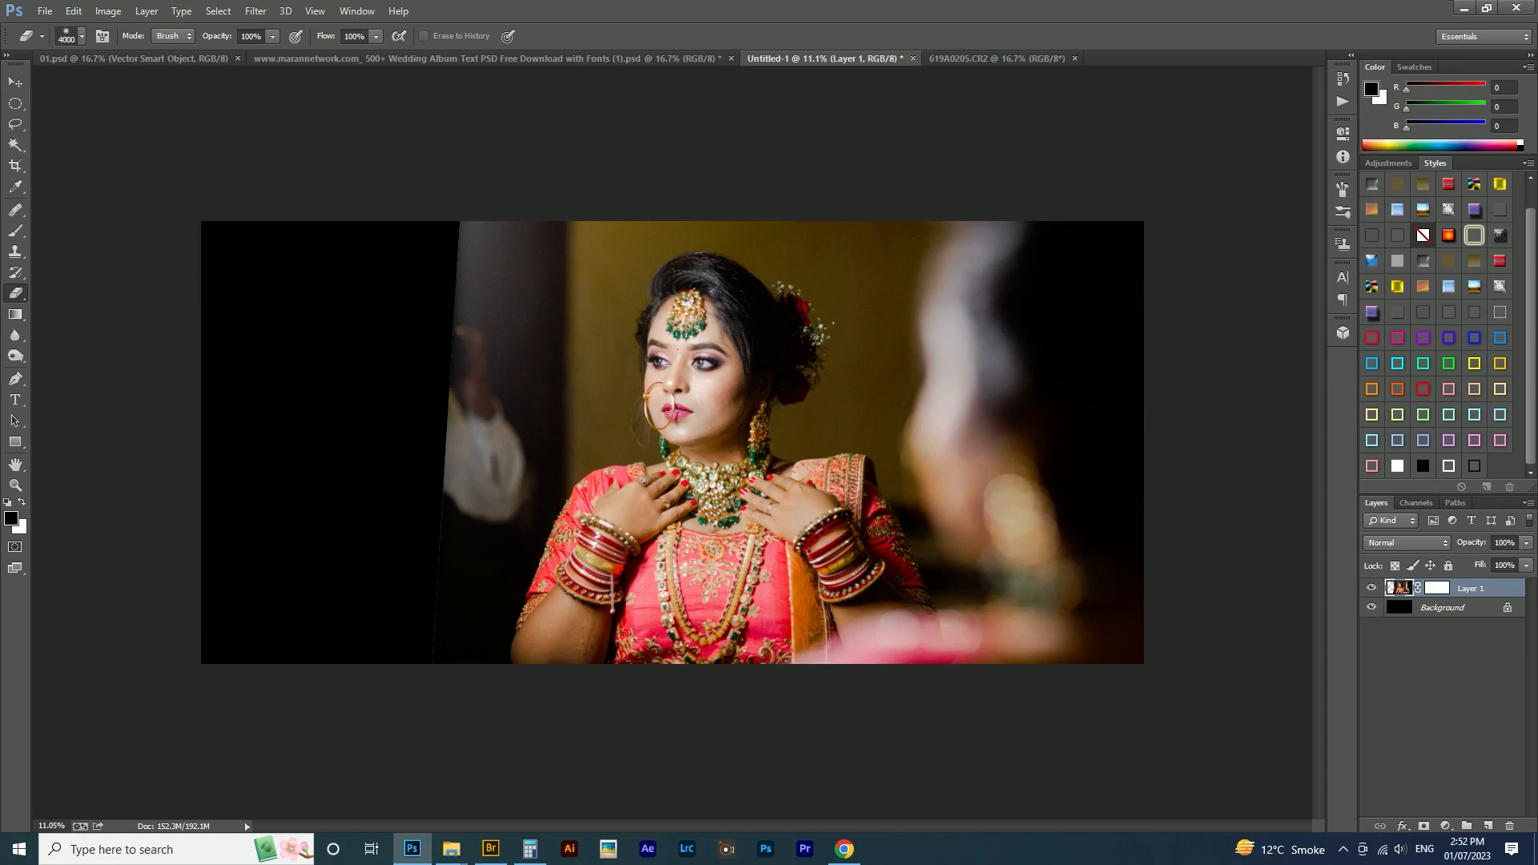
click(1436, 588)
mouse_move(416, 297)
mouse_down()
mouse_move(397, 344)
mouse_move(392, 457)
mouse_up()
mouse_move(686, 756)
mouse_down()
mouse_move(790, 753)
mouse_move(979, 793)
mouse_up()
drag(1017, 121, 681, 100)
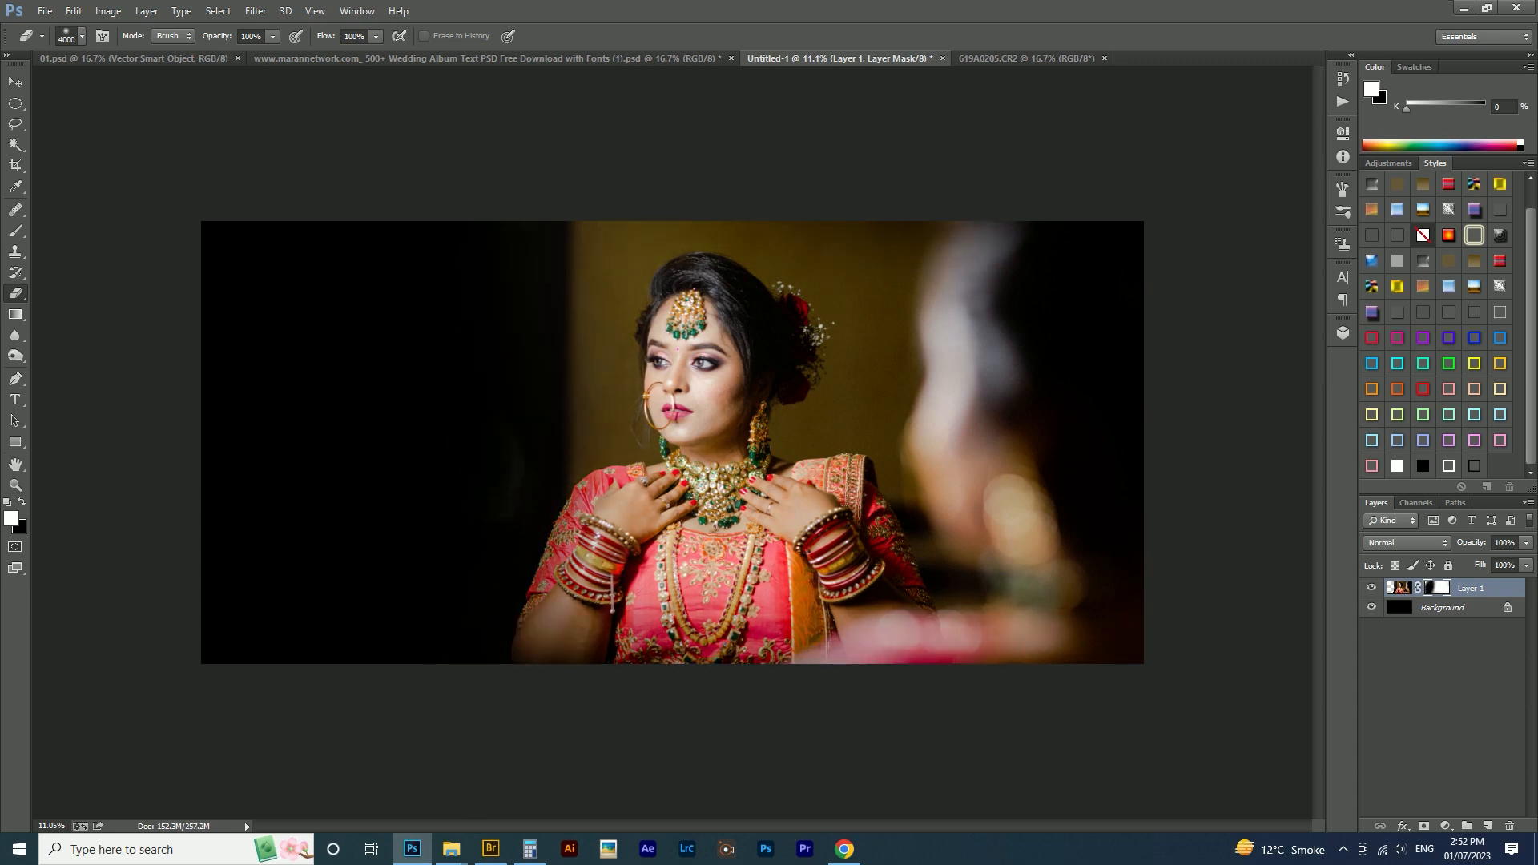
- Nudge the masked bride photo a little further to the right
key(v)
key(shift+Right)
key(shift+Right)
key(shift+Right)
key(shift+Right)
key(shift+Right)
key(shift+Right)
key(shift+Right)
key(shift+Right)
- Add the white Glitten text "Br" on the black area beside the bride and enlarge it to 366.83 pt
key(t)
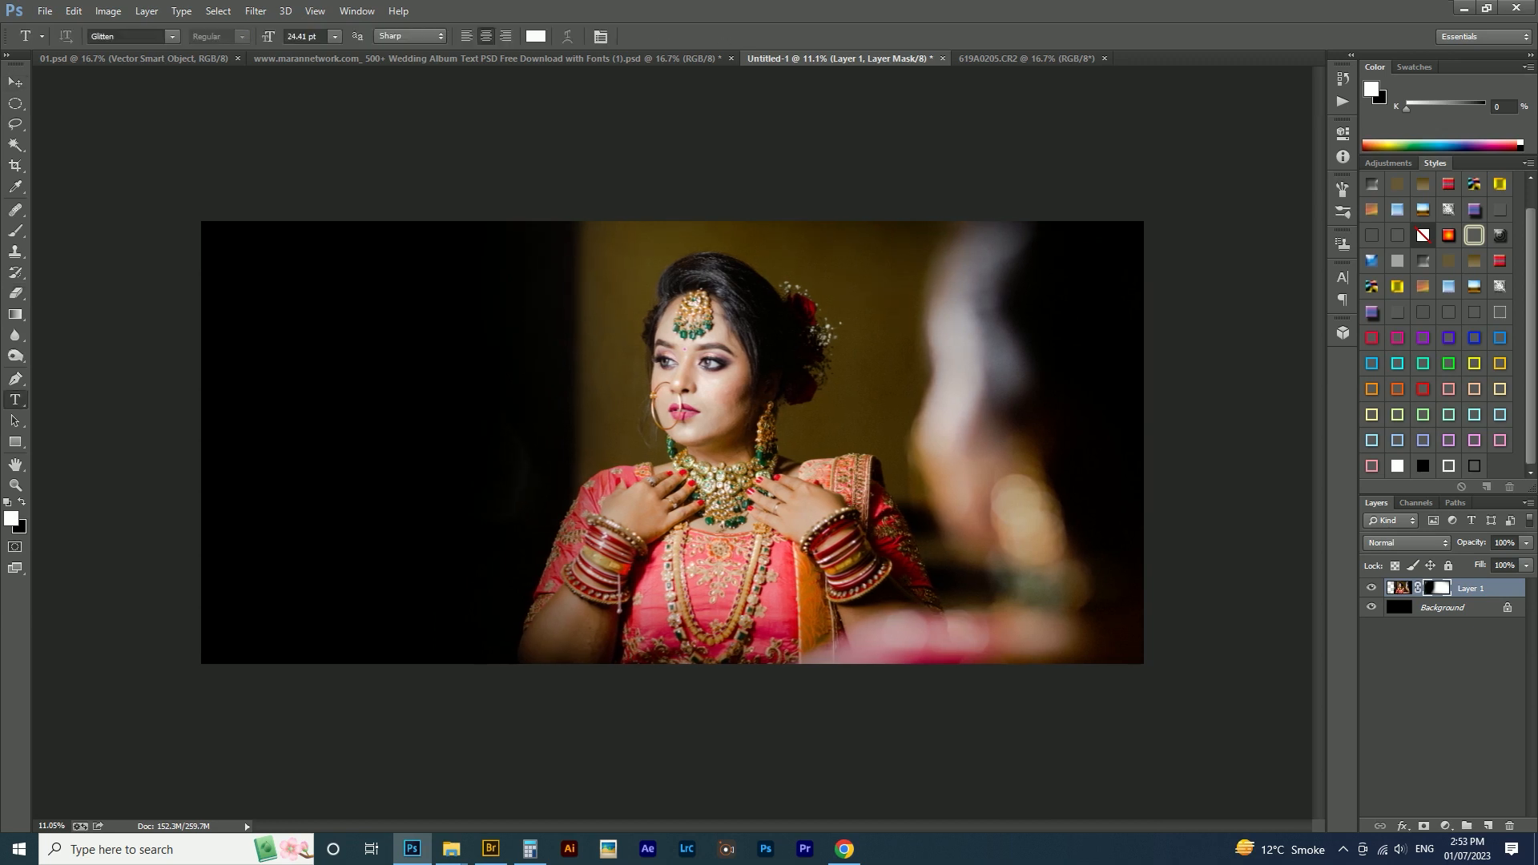
click(314, 416)
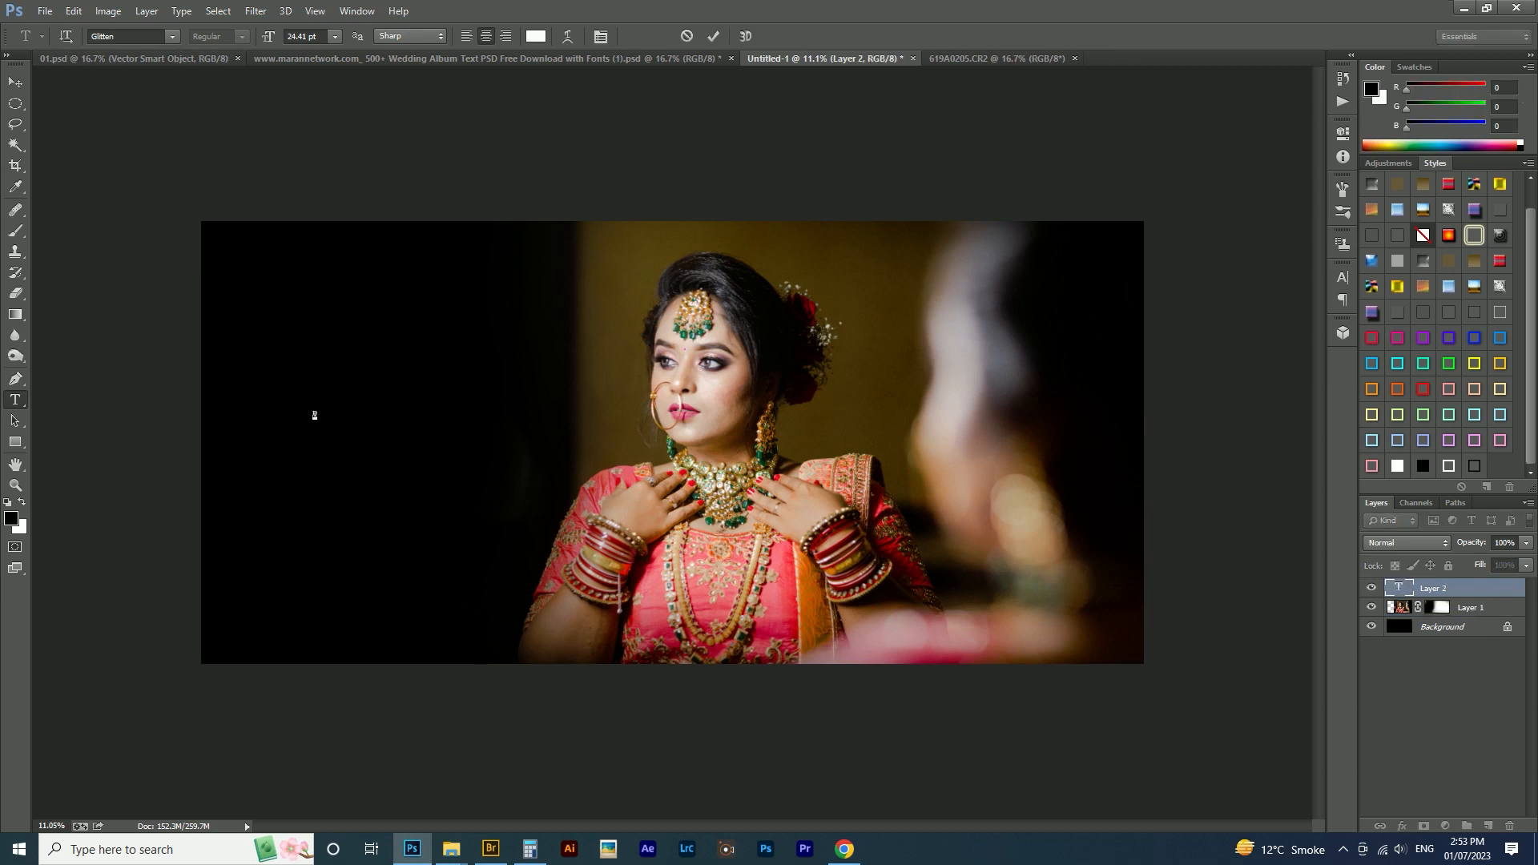
text(Br)
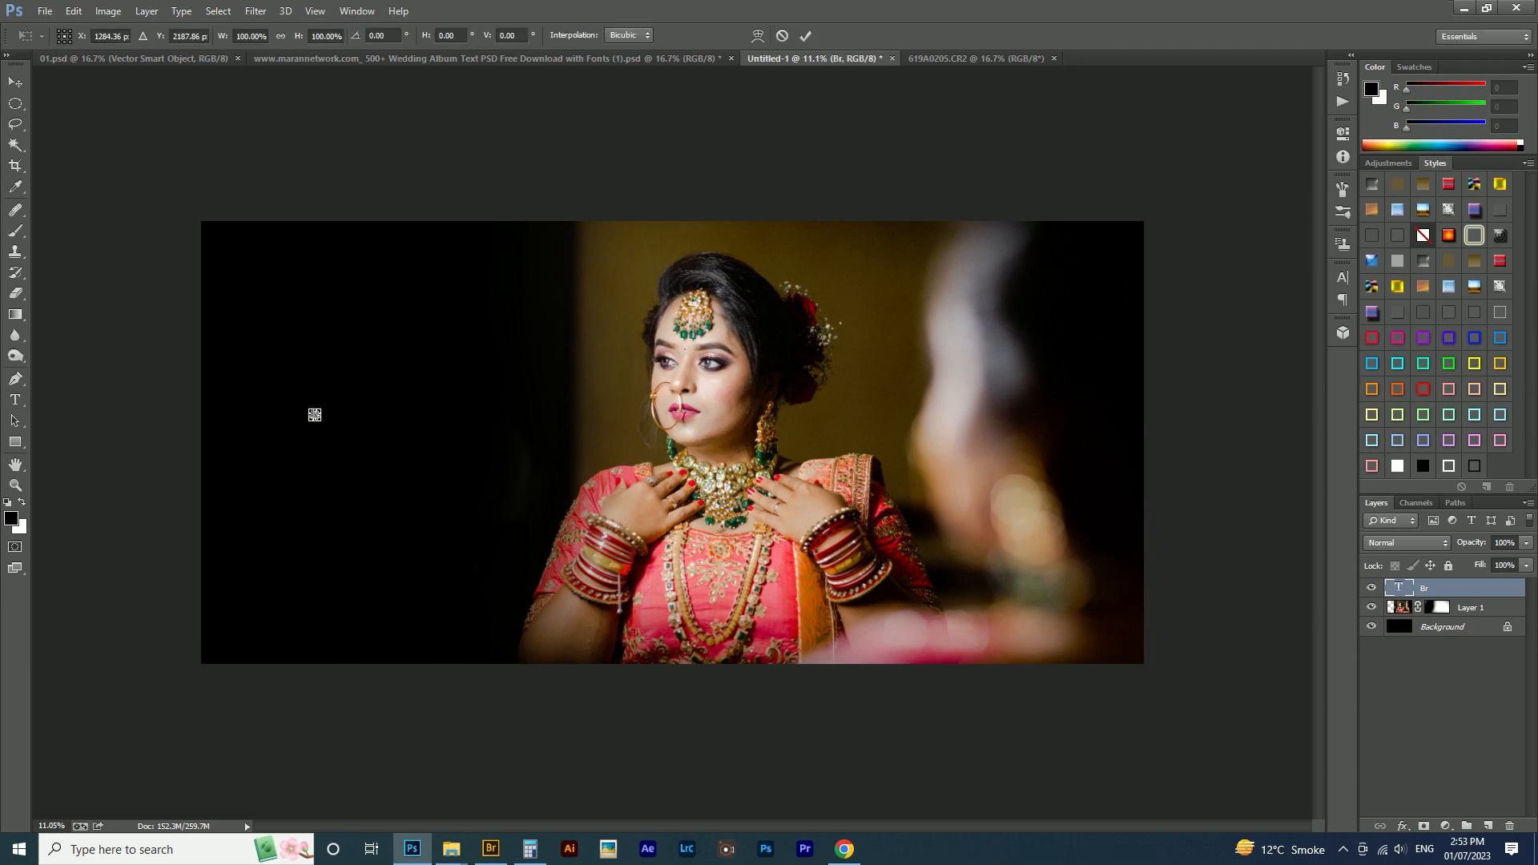
drag(320, 421, 425, 482)
key(v)
key(ctrl+t)
key(Return)
- Duplicate the "Br" text, change the copy to "D" and place it directly below the "B"
drag(410, 416, 394, 535)
key(t)
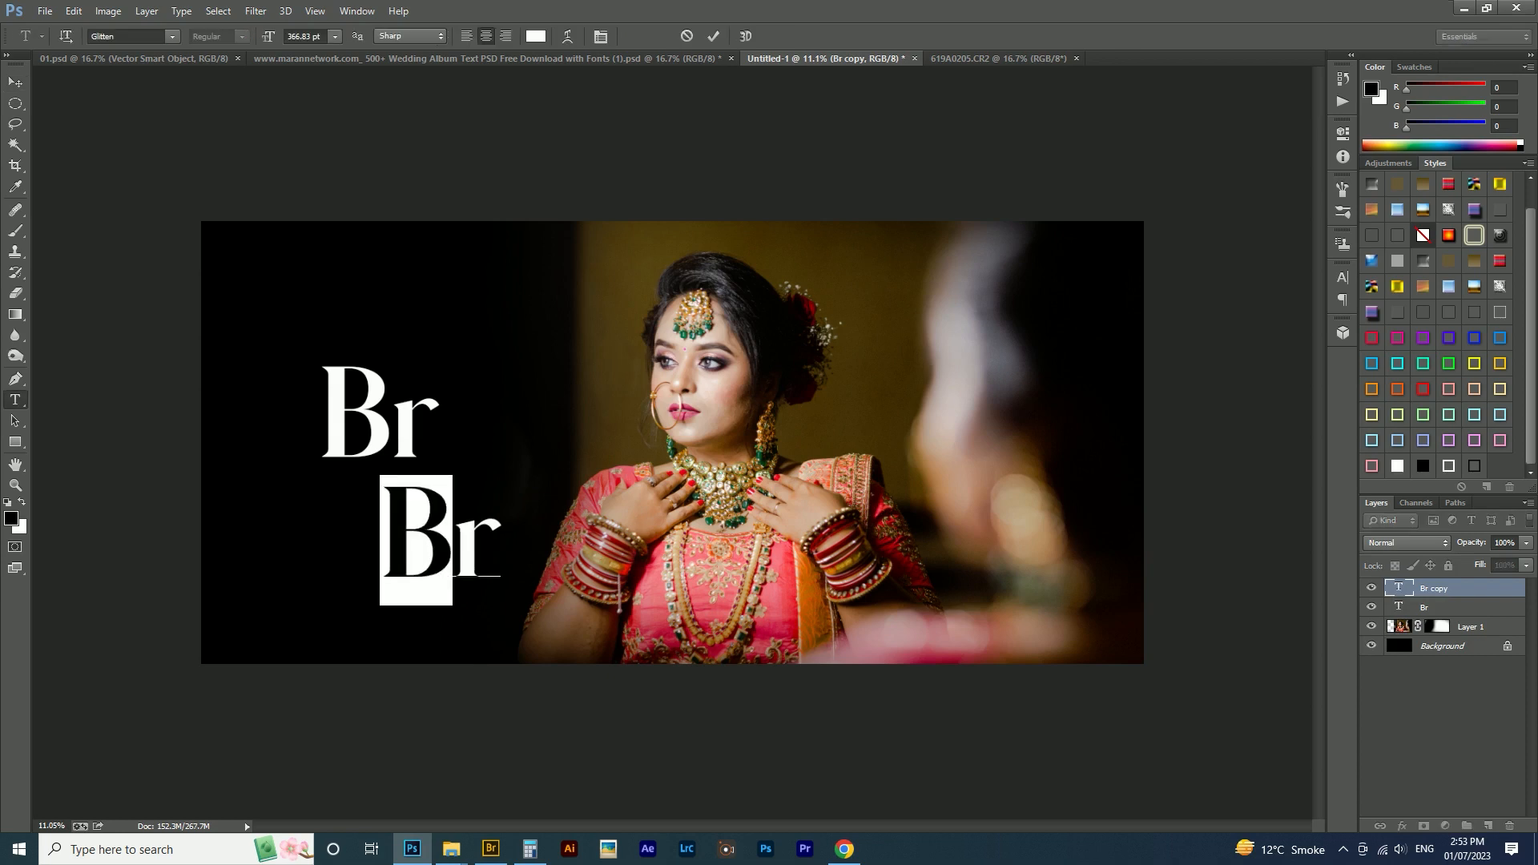
key(ctrl+a)
text(D)
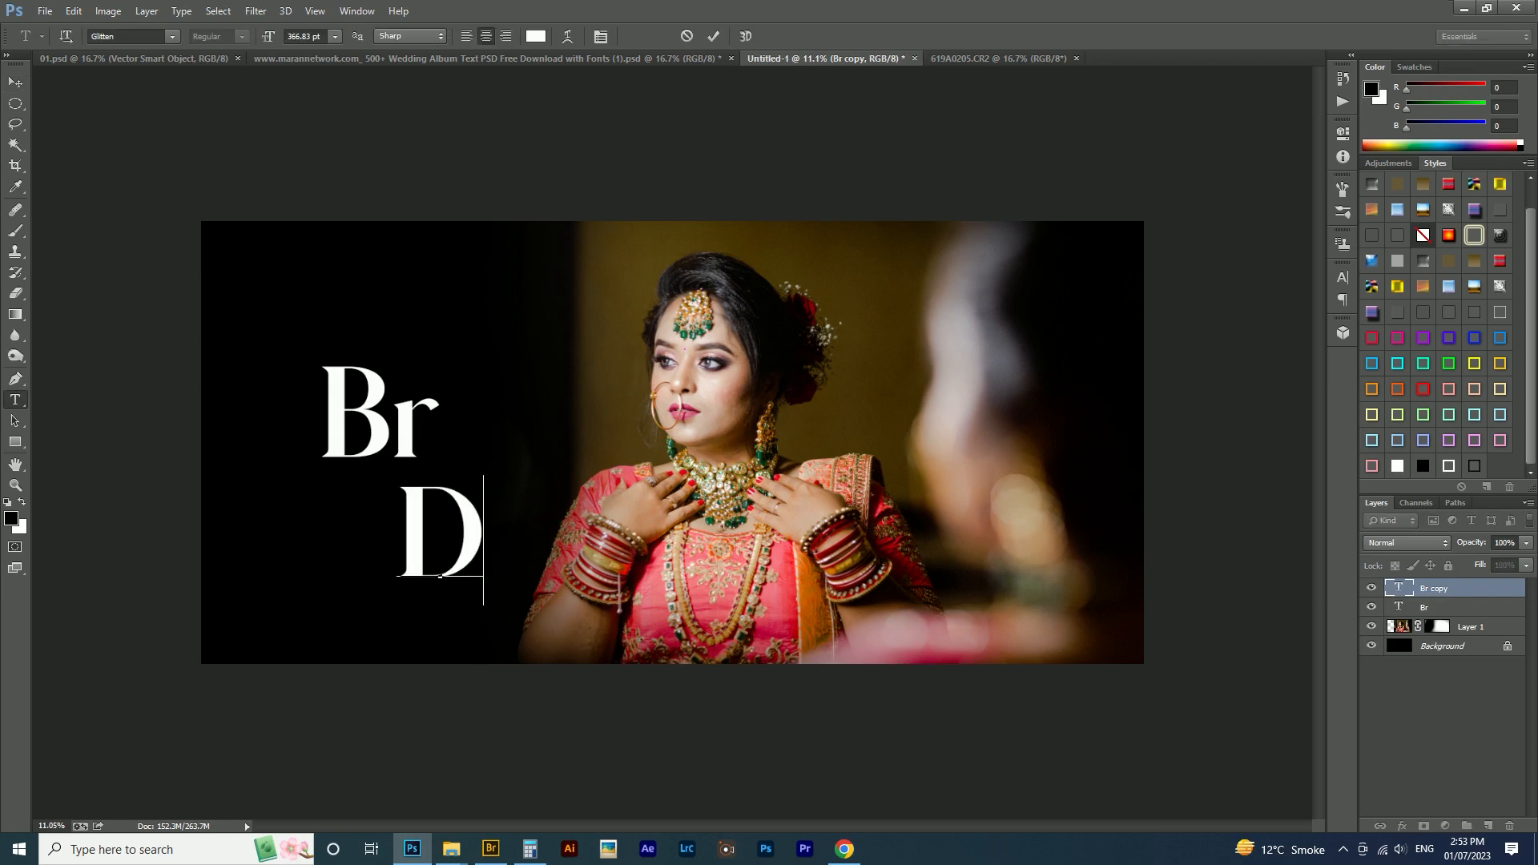
key(ctrl+Return)
key(v)
drag(446, 511, 385, 462)
key(shift+Up)
key(shift+Up)
key(shift+Up)
key(shift+Down)
- Duplicate the "D" text, change the copy to "e" and fit it beside the "D" under the "r"
drag(381, 509, 553, 529)
key(t)
click(559, 533)
key(BackSpace)
text(e)
key(ctrl+Return)
key(v)
drag(638, 548, 567, 456)
key(Down)
key(Down)
key(Down)
- Duplicate the "e" text, change the copy to "i", enlarge it and place it right after "Br"
alt+drag(489, 534, 593, 502)
key(t)
click(523, 467)
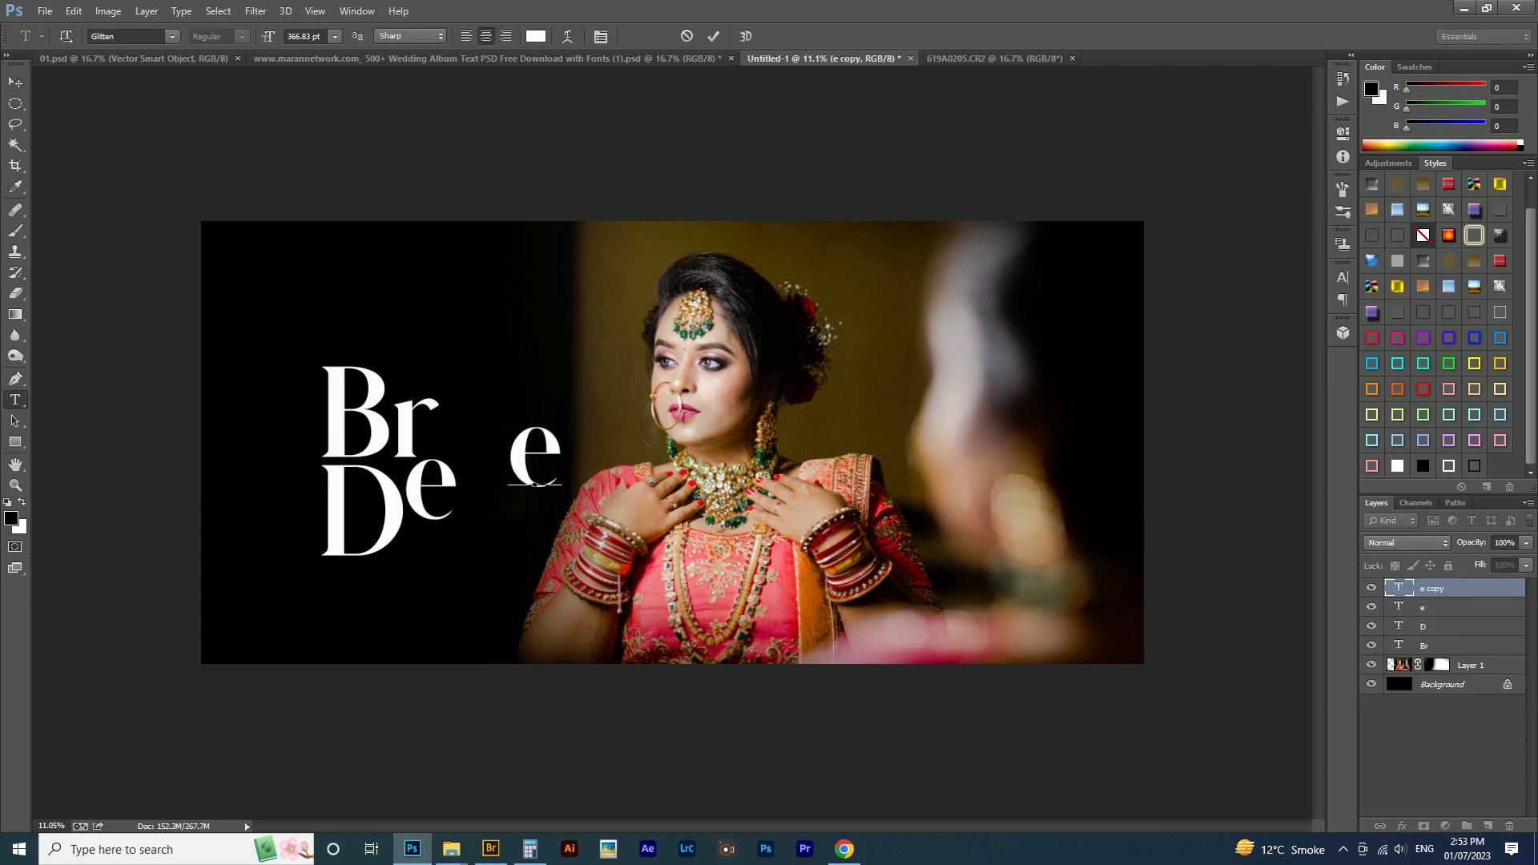
key(ctrl+a)
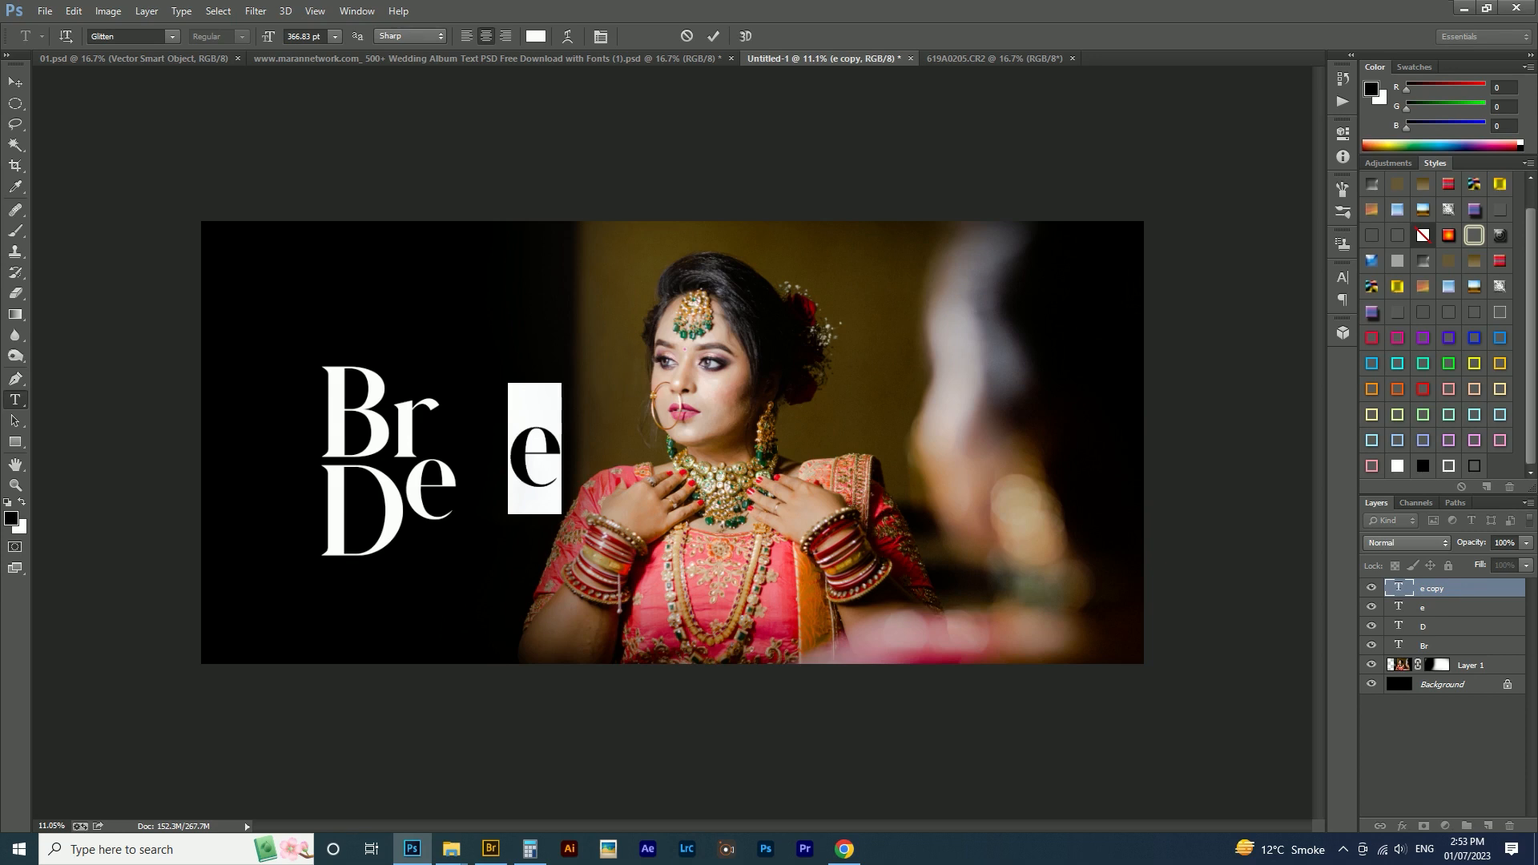
text(I)
key(BackSpace)
text(i)
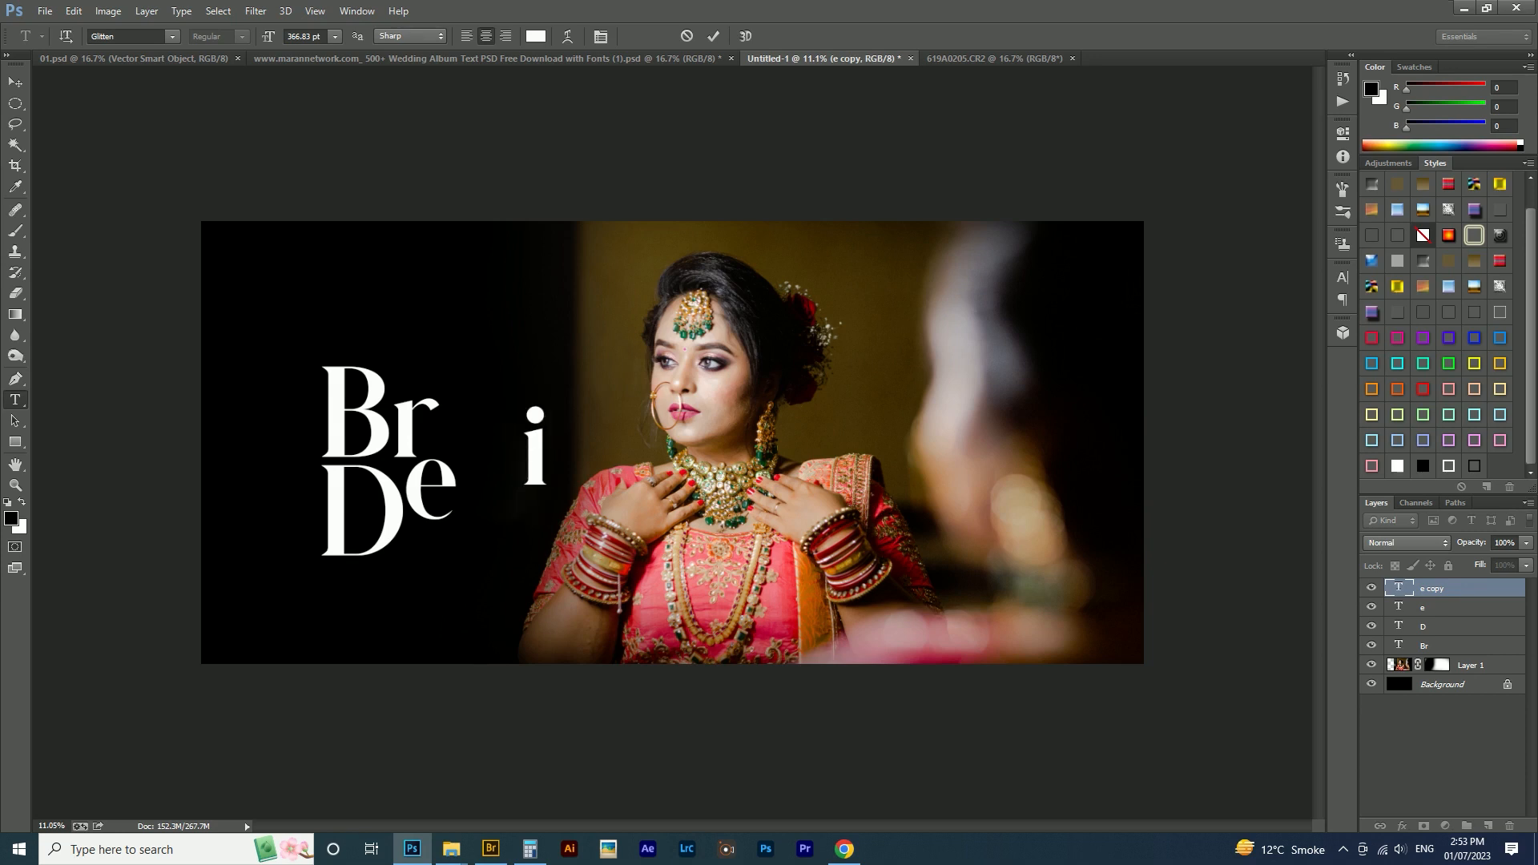
key(ctrl+Return)
key(ctrl+t)
key(Return)
drag(552, 469, 474, 404)
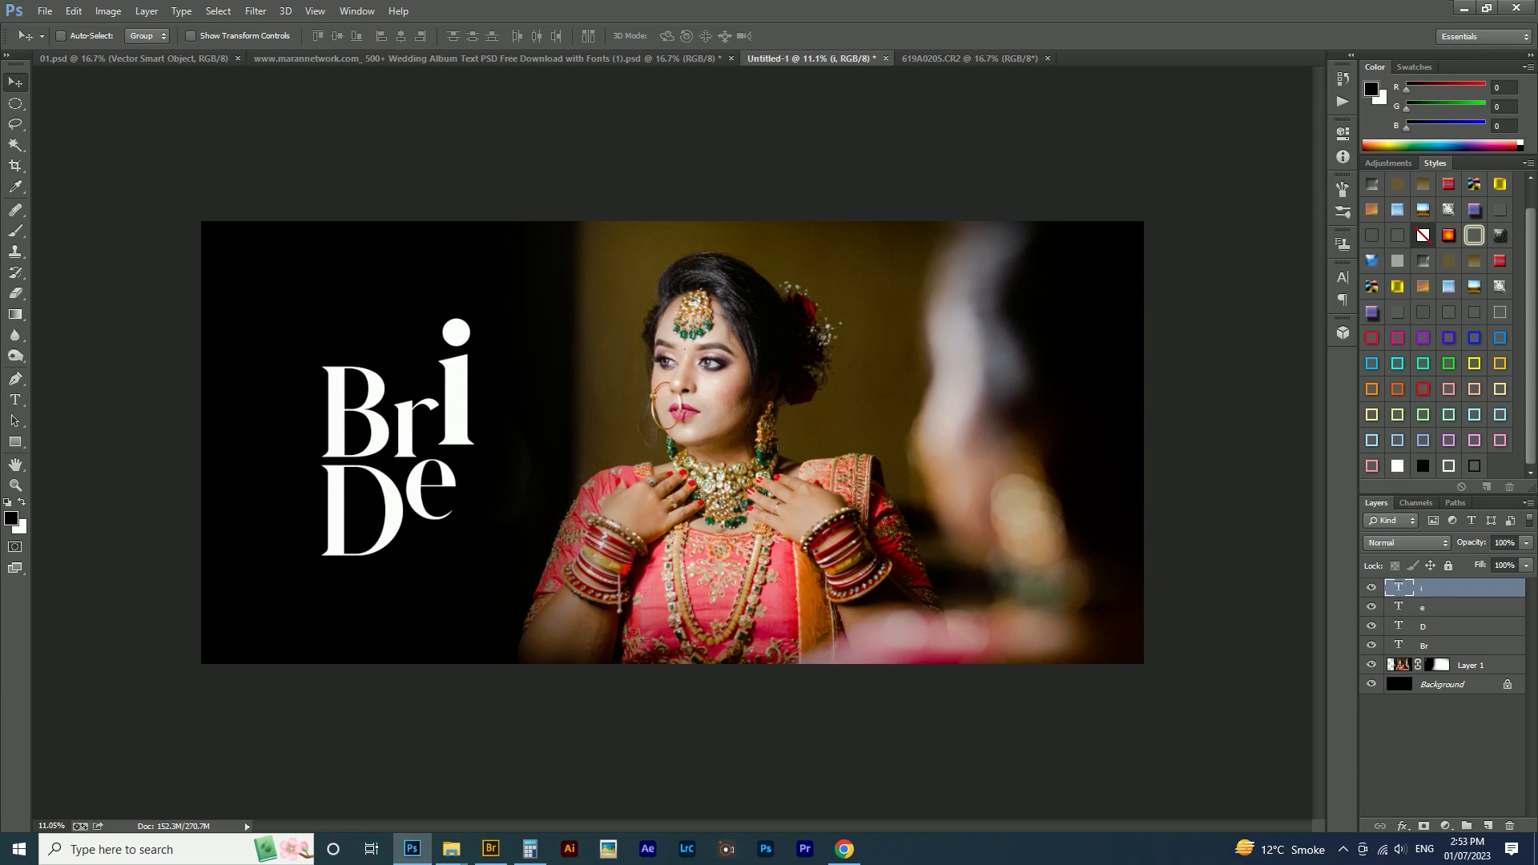
- Scale the letter "i" down to about 83% and nudge it to the right to fit after the "r"
key(ctrl+t)
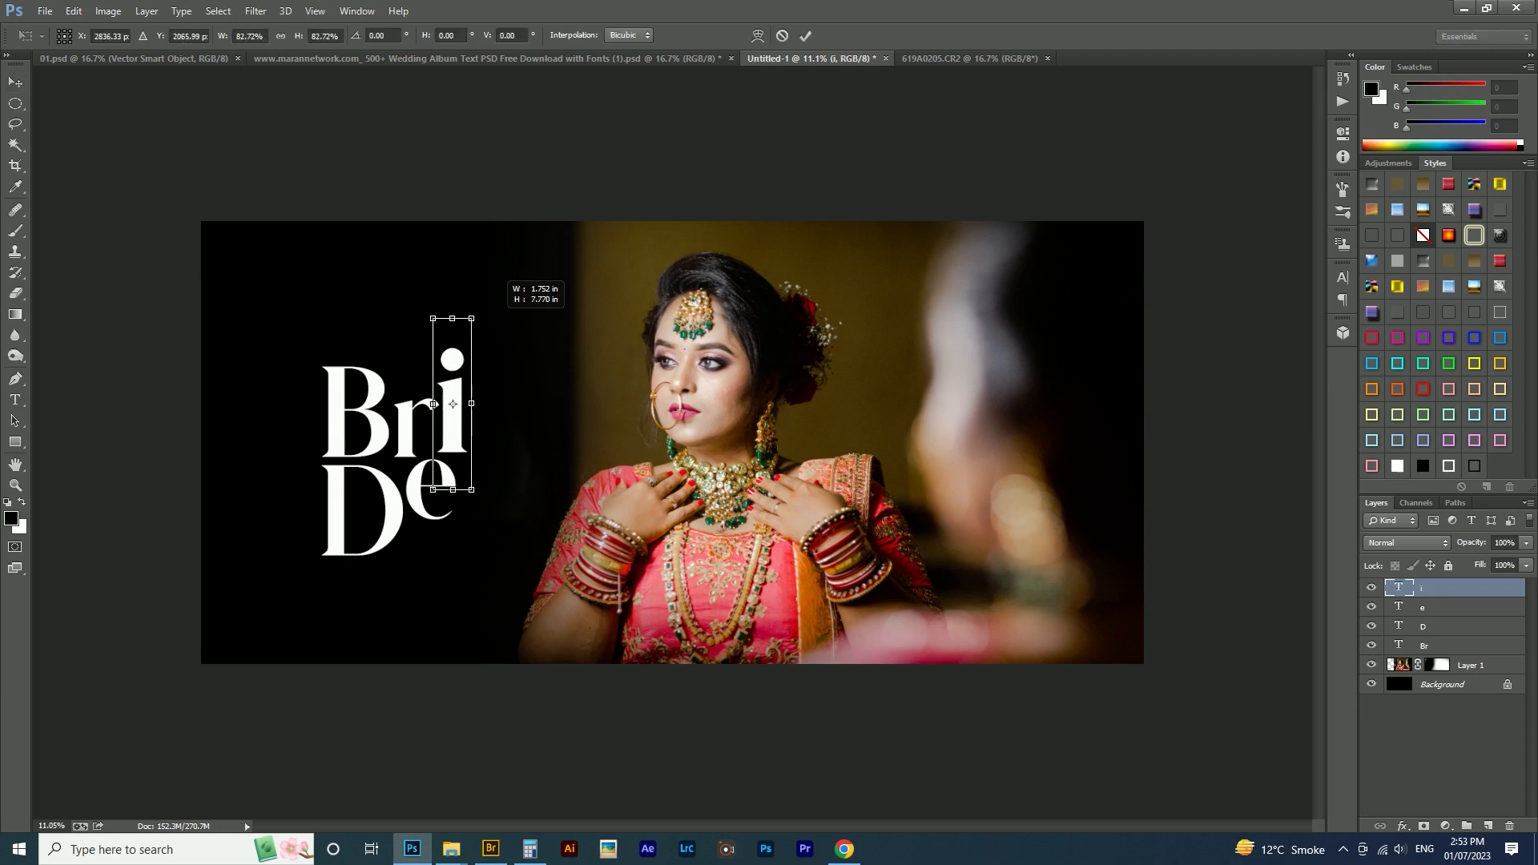
key(Return)
key(shift+Right)
key(shift+Right)
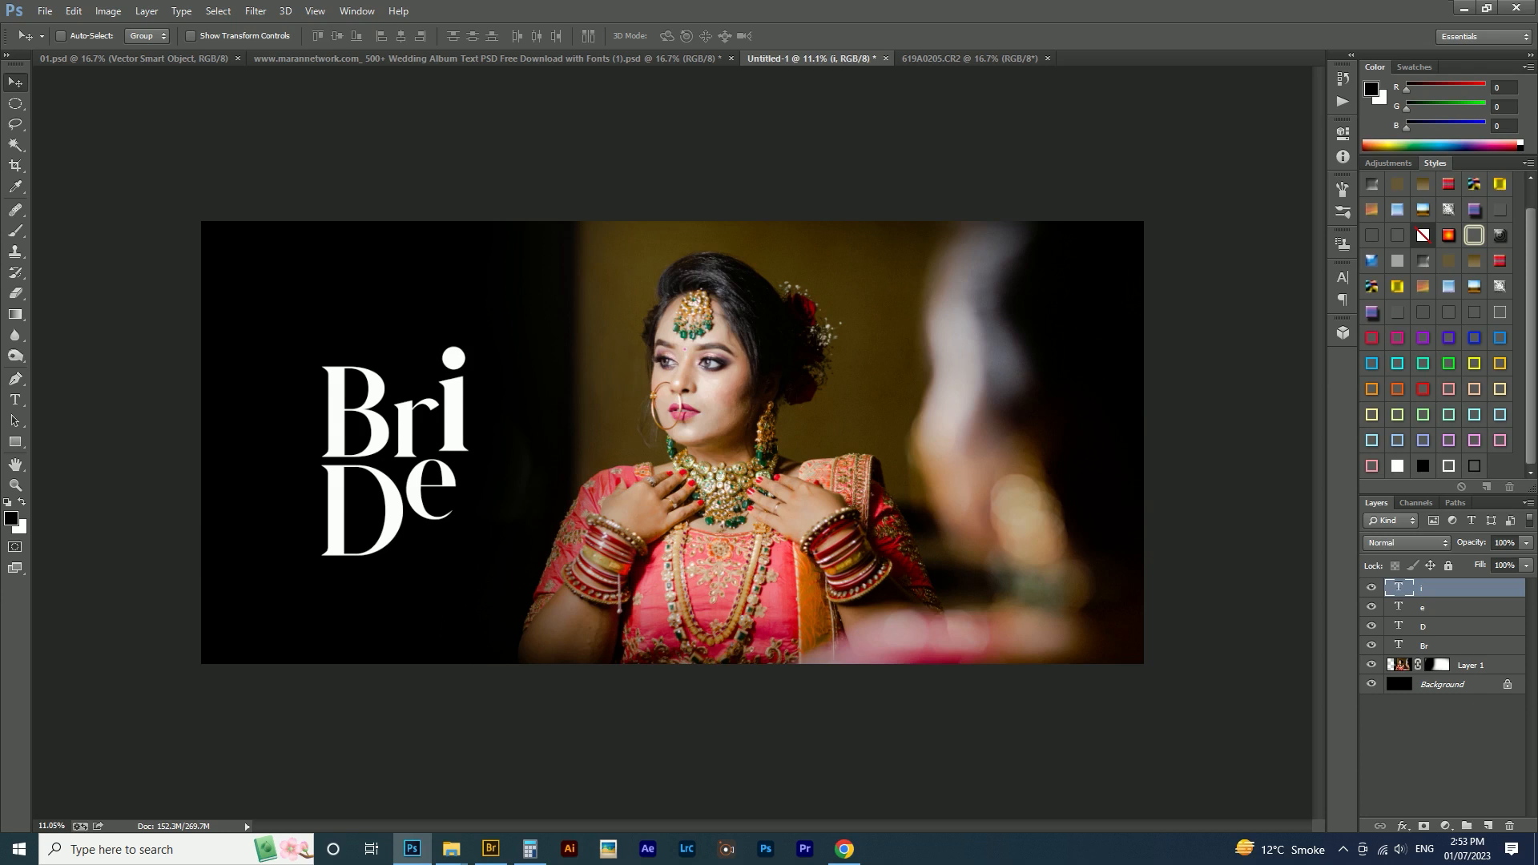
- Select the letter "e" and nudge it to the right beside the "D"
right_click(447, 472)
click(480, 483)
key(shift+Right)
key(shift+Right)
key(shift+Right)
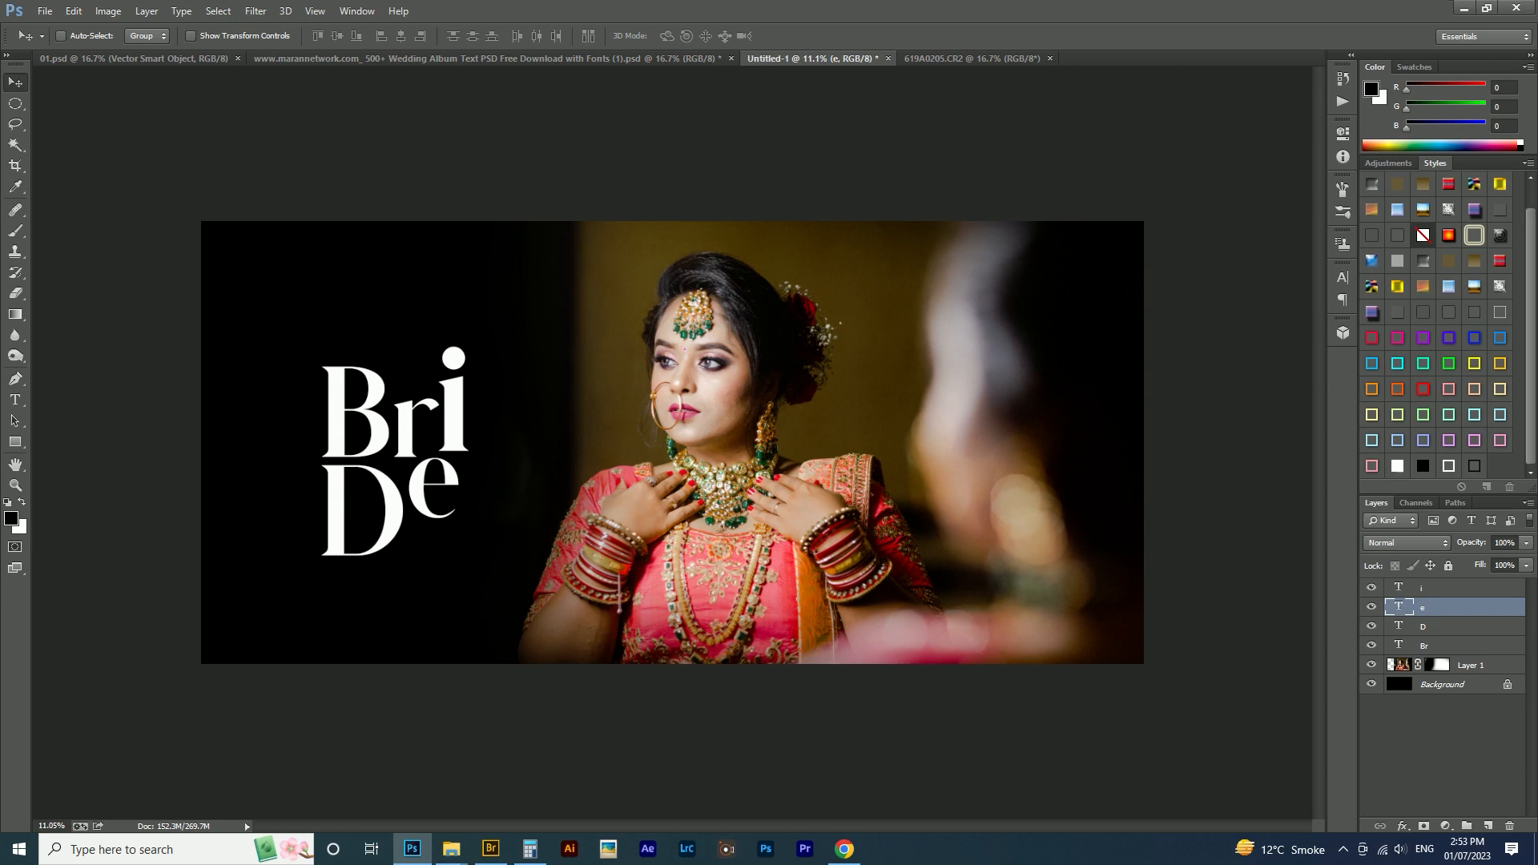
- Select the letter "D" and fine-tune its position beneath the "B" with Free Transform
right_click(391, 490)
click(424, 500)
key(ctrl+t)
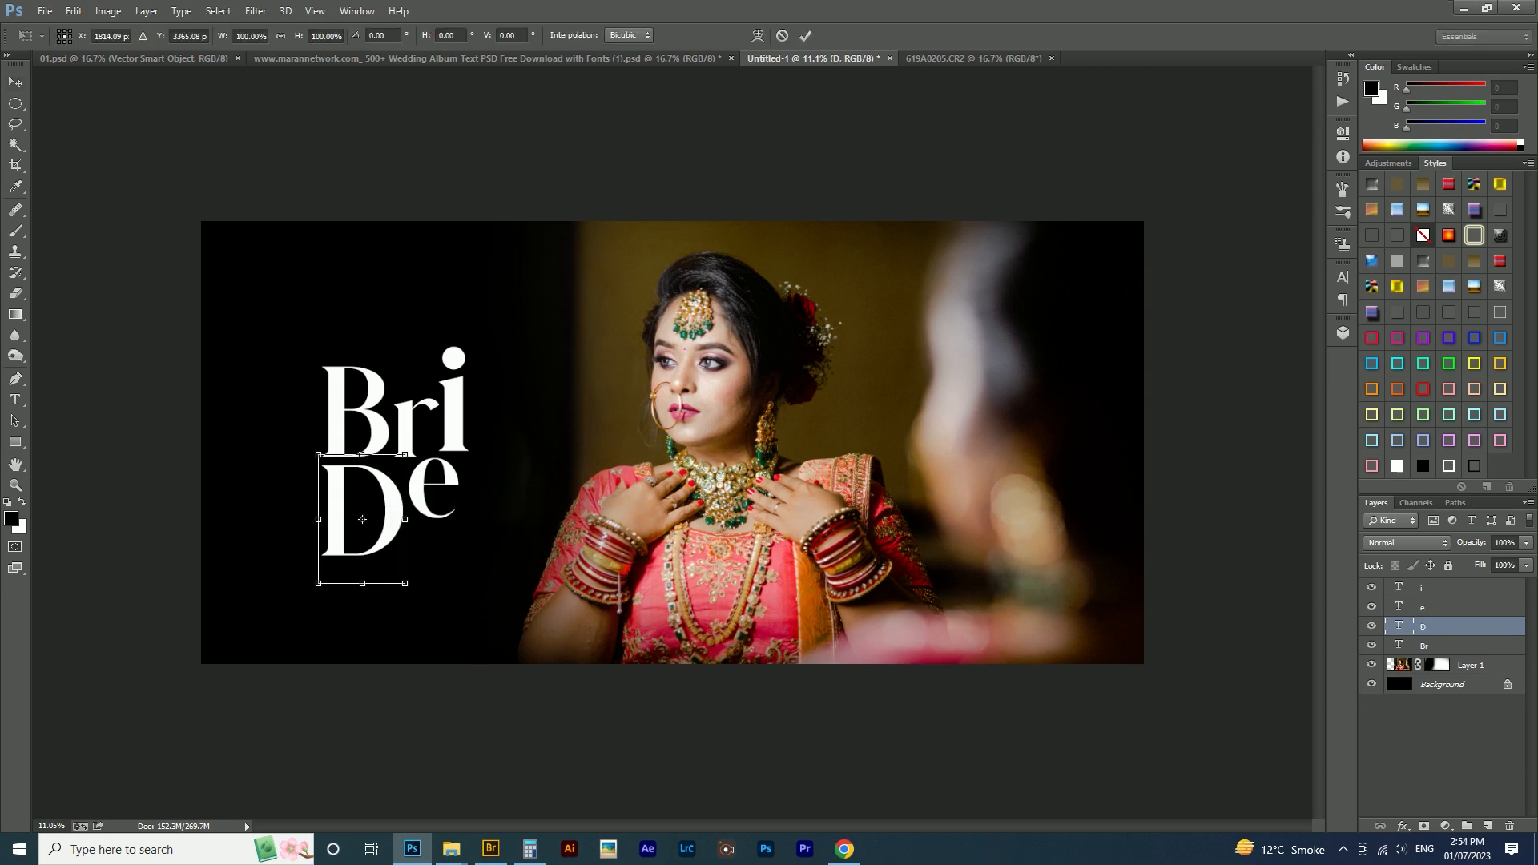
drag(362, 518, 363, 518)
key(Return)
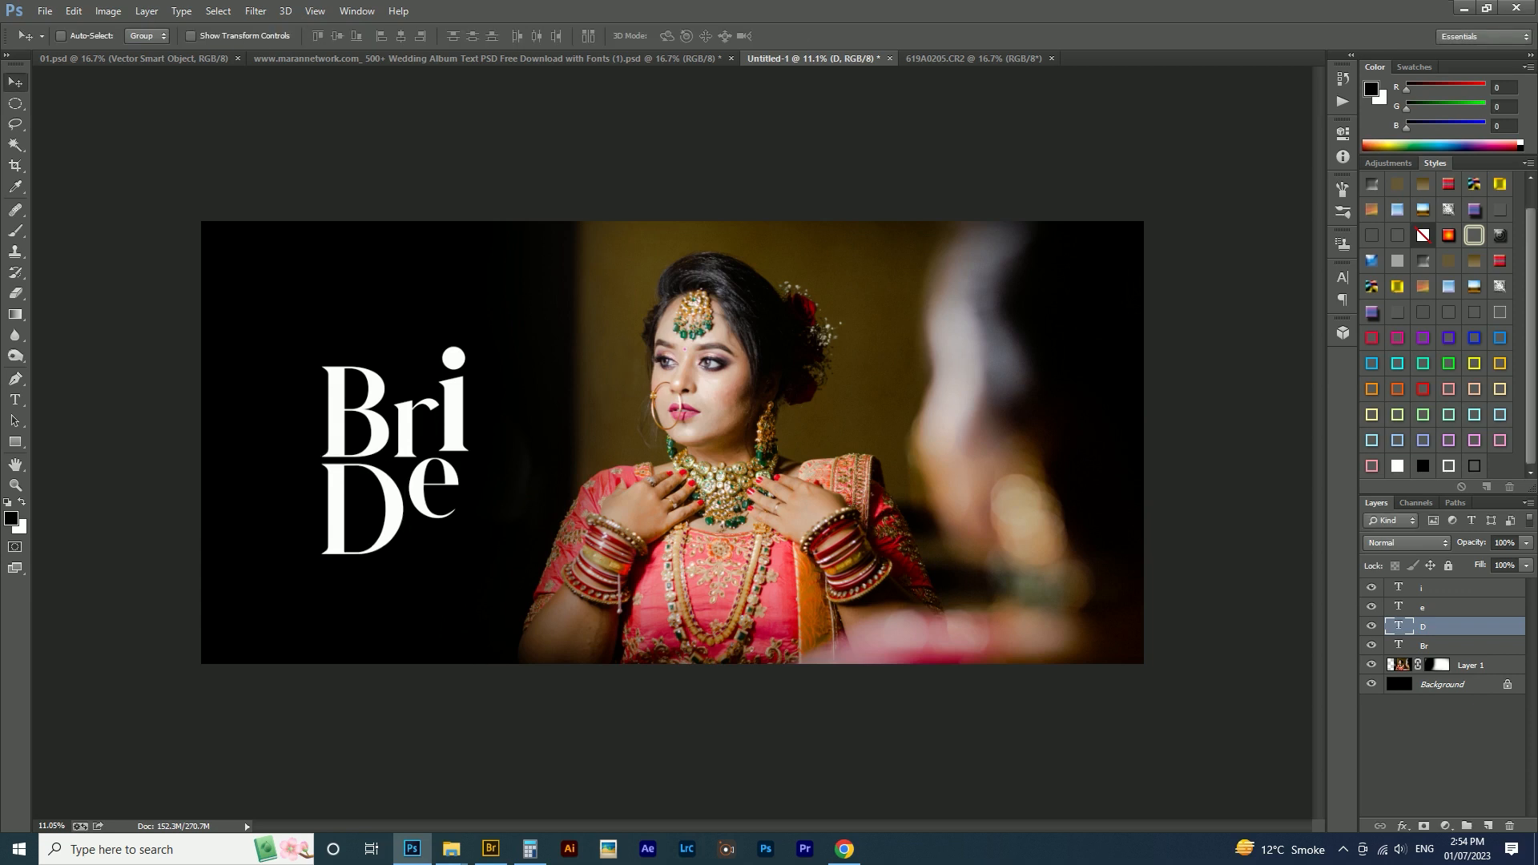
- Scale the four title letter layers down together and paste the copied gradient overlay layer style onto them
click(1441, 645)
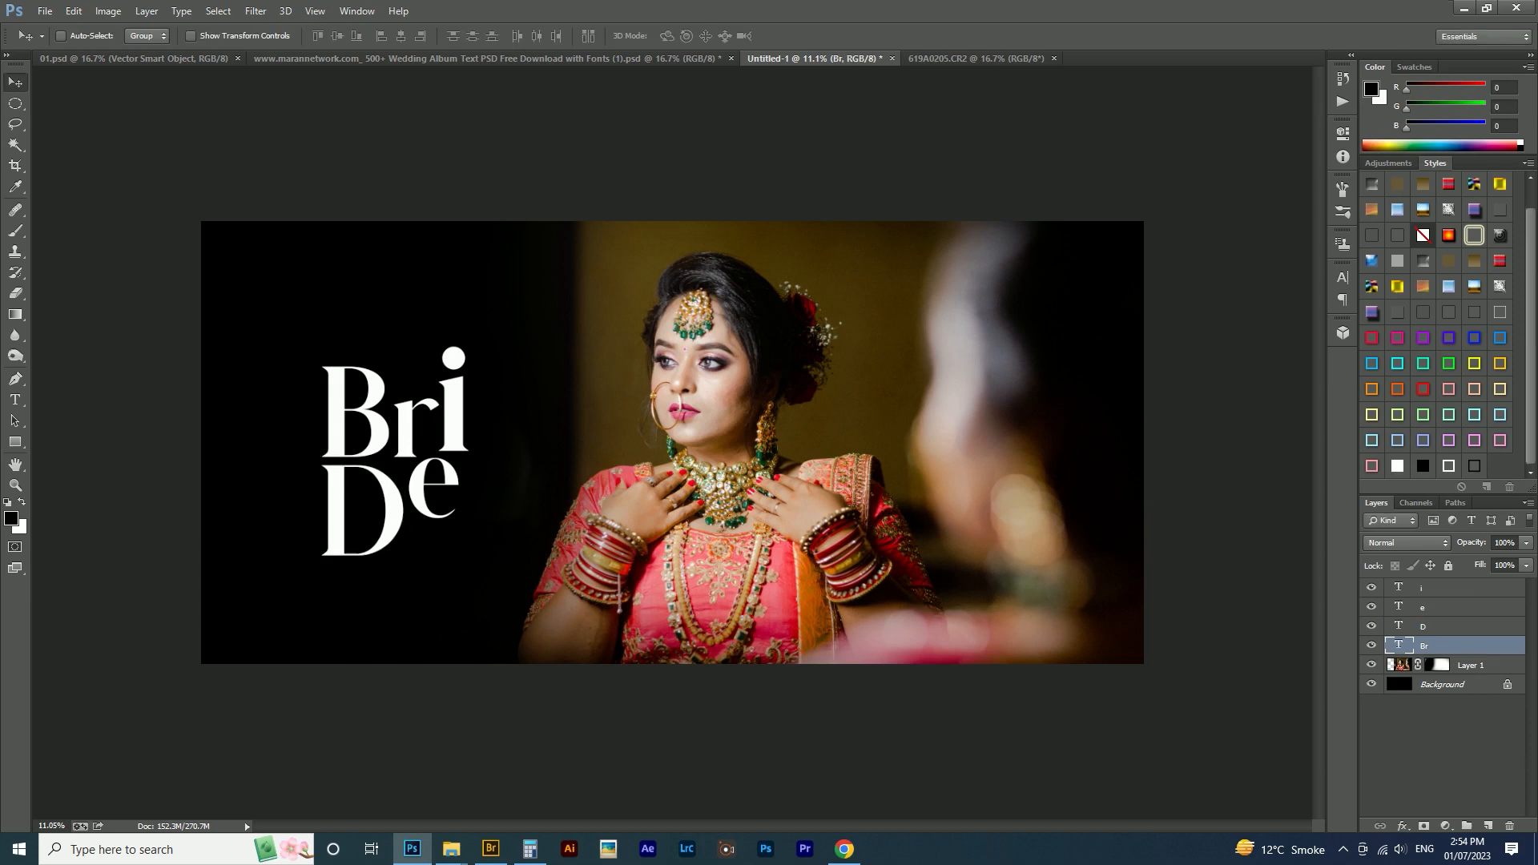
shift+click(1434, 587)
key(ctrl+t)
drag(469, 554, 431, 474)
key(Return)
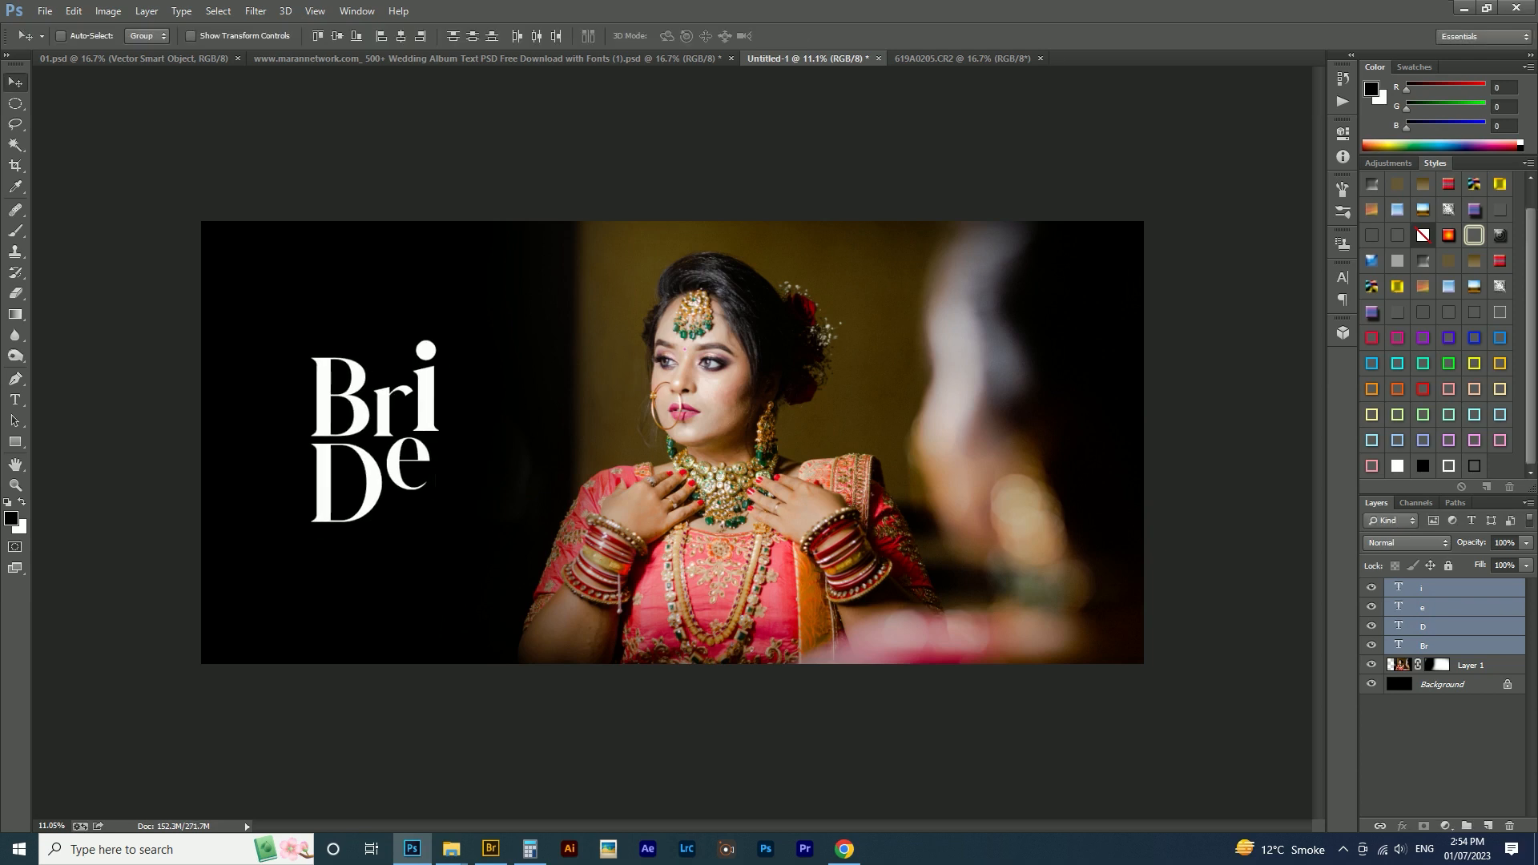
right_click(1481, 632)
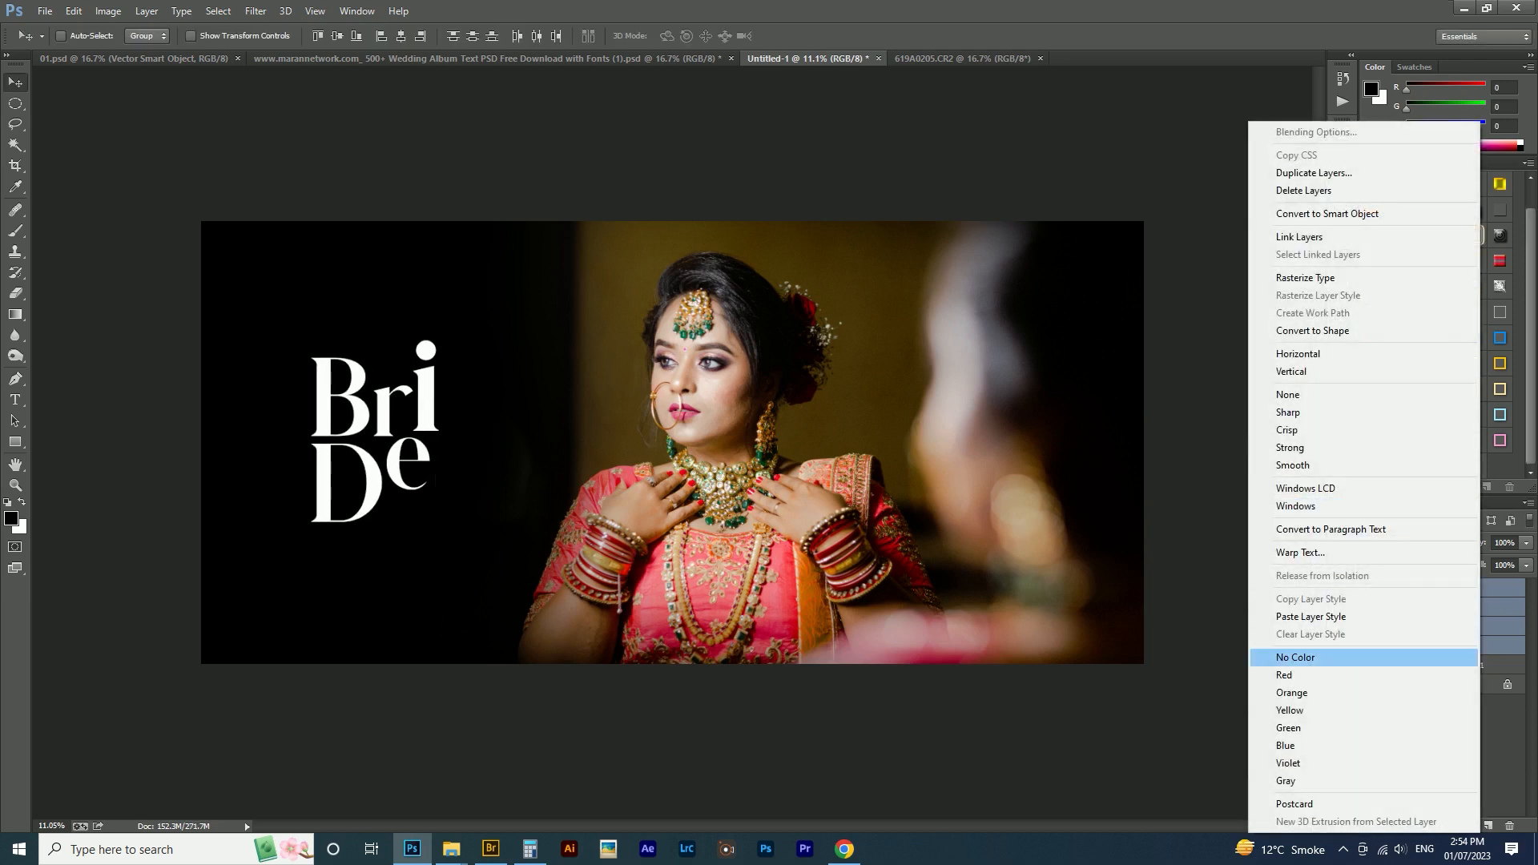
click(1362, 618)
- Try recoloring the gradient overlay of the letter "i" with pink and dark brown sampled from the photo
double_click(1449, 587)
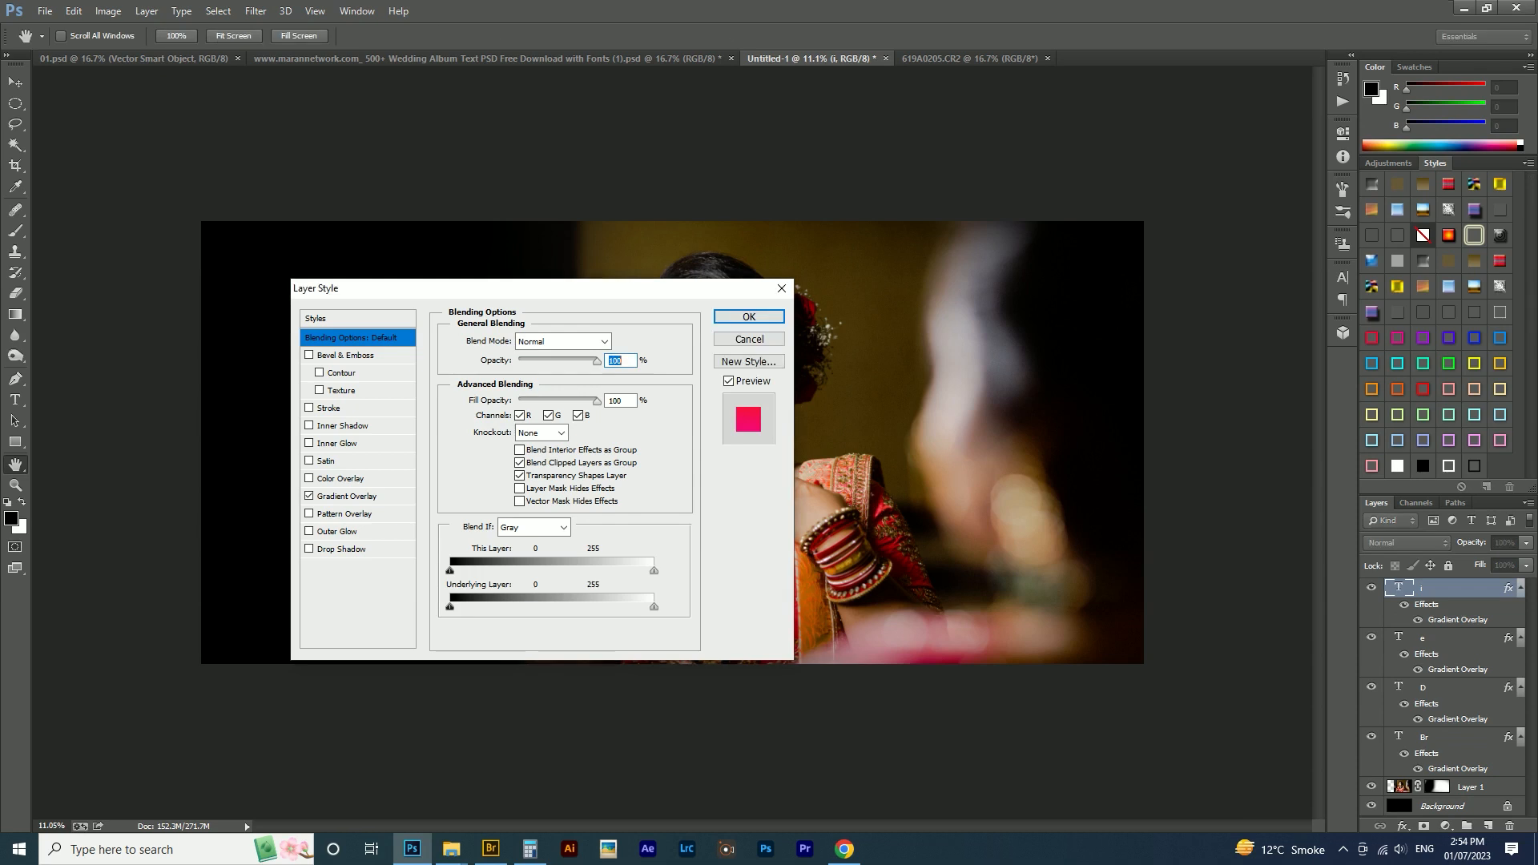
click(347, 496)
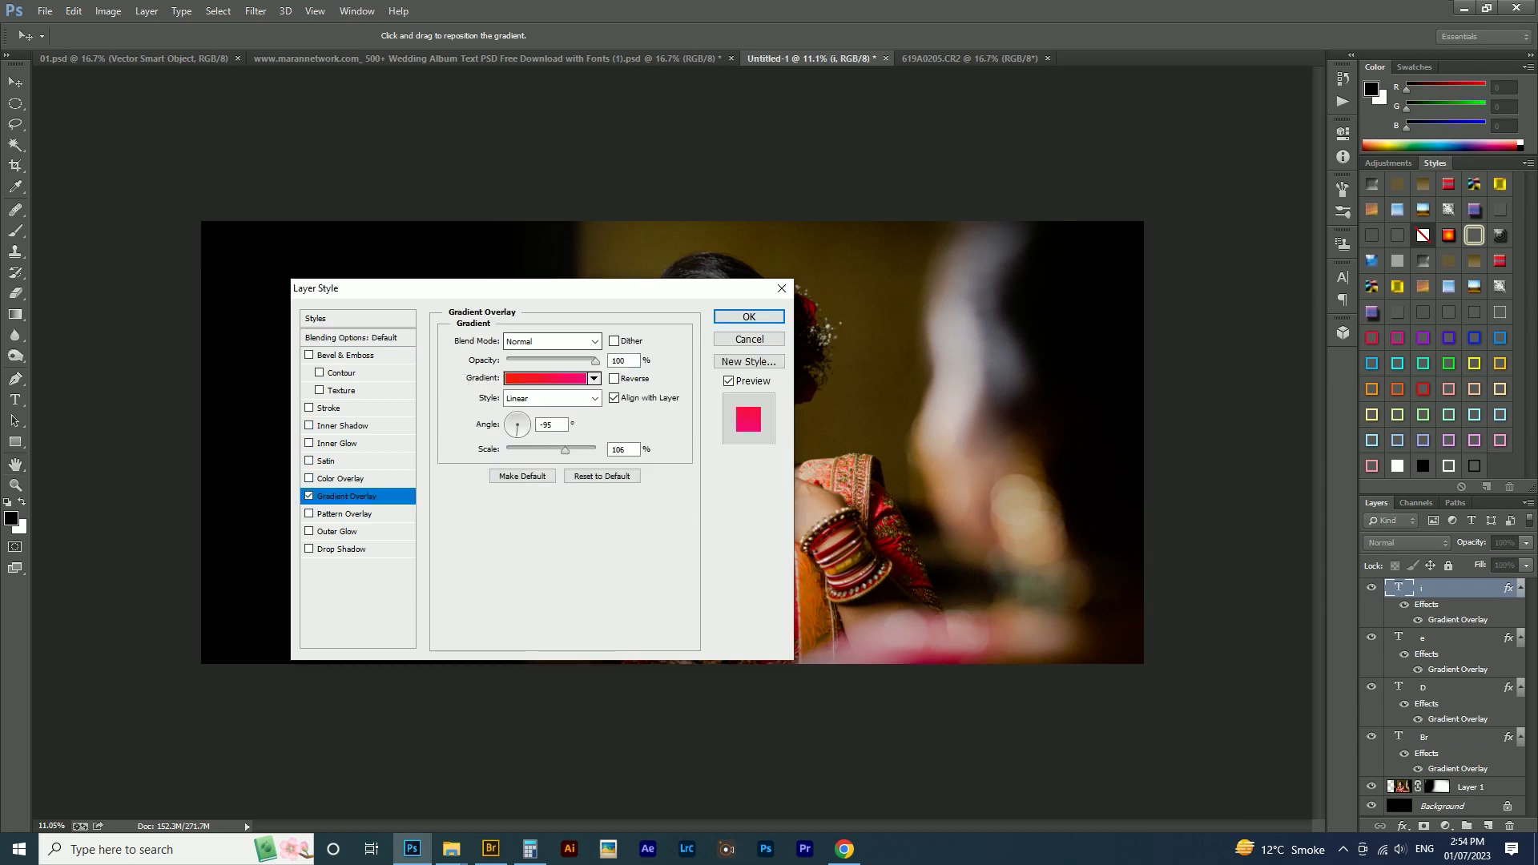
drag(480, 287, 1085, 294)
click(1149, 384)
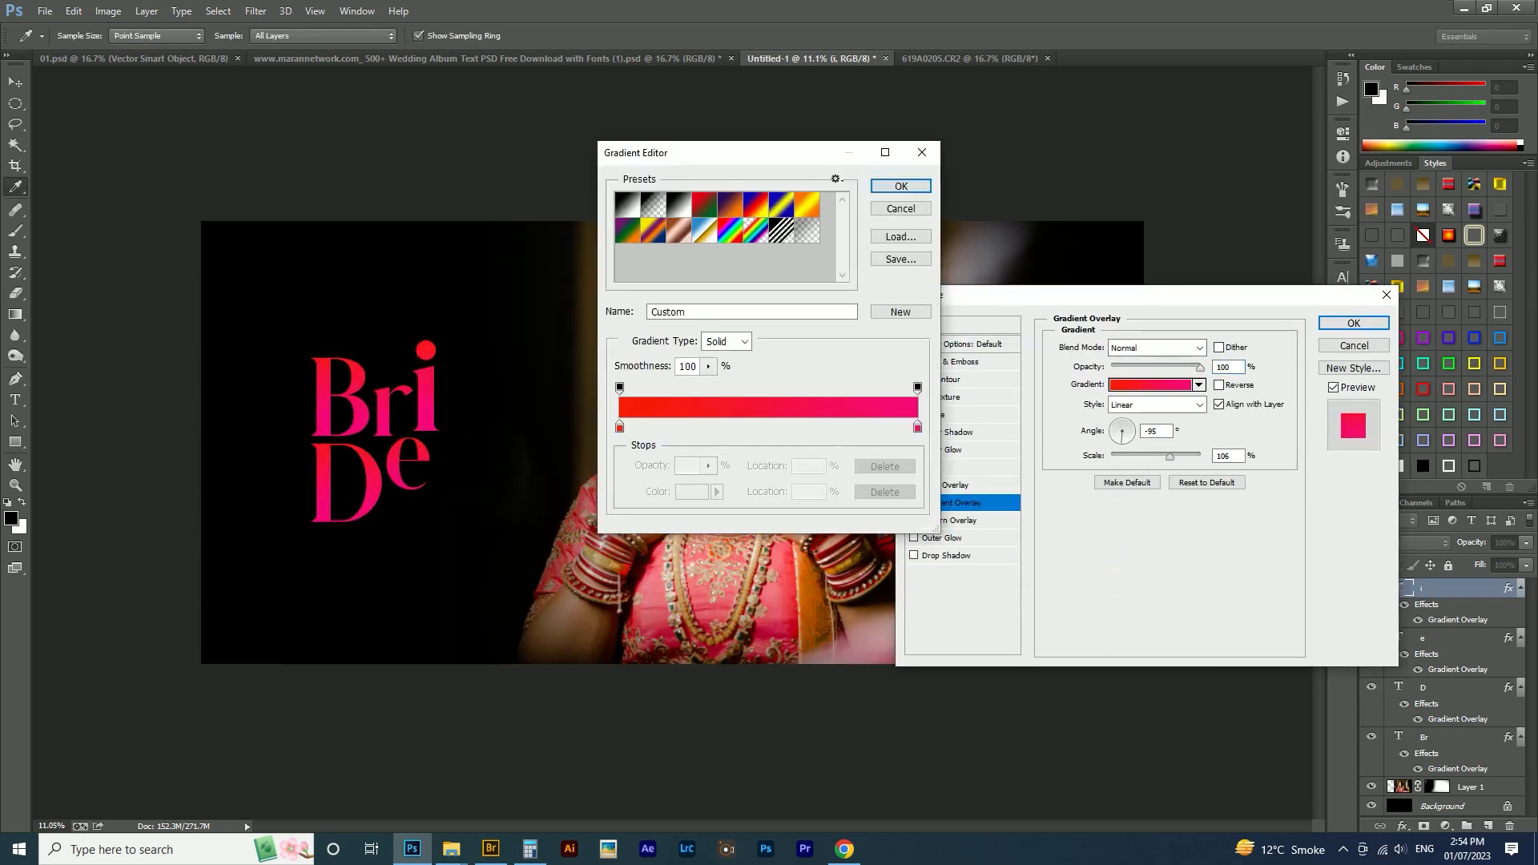
drag(680, 147, 1137, 270)
click(1079, 545)
click(705, 553)
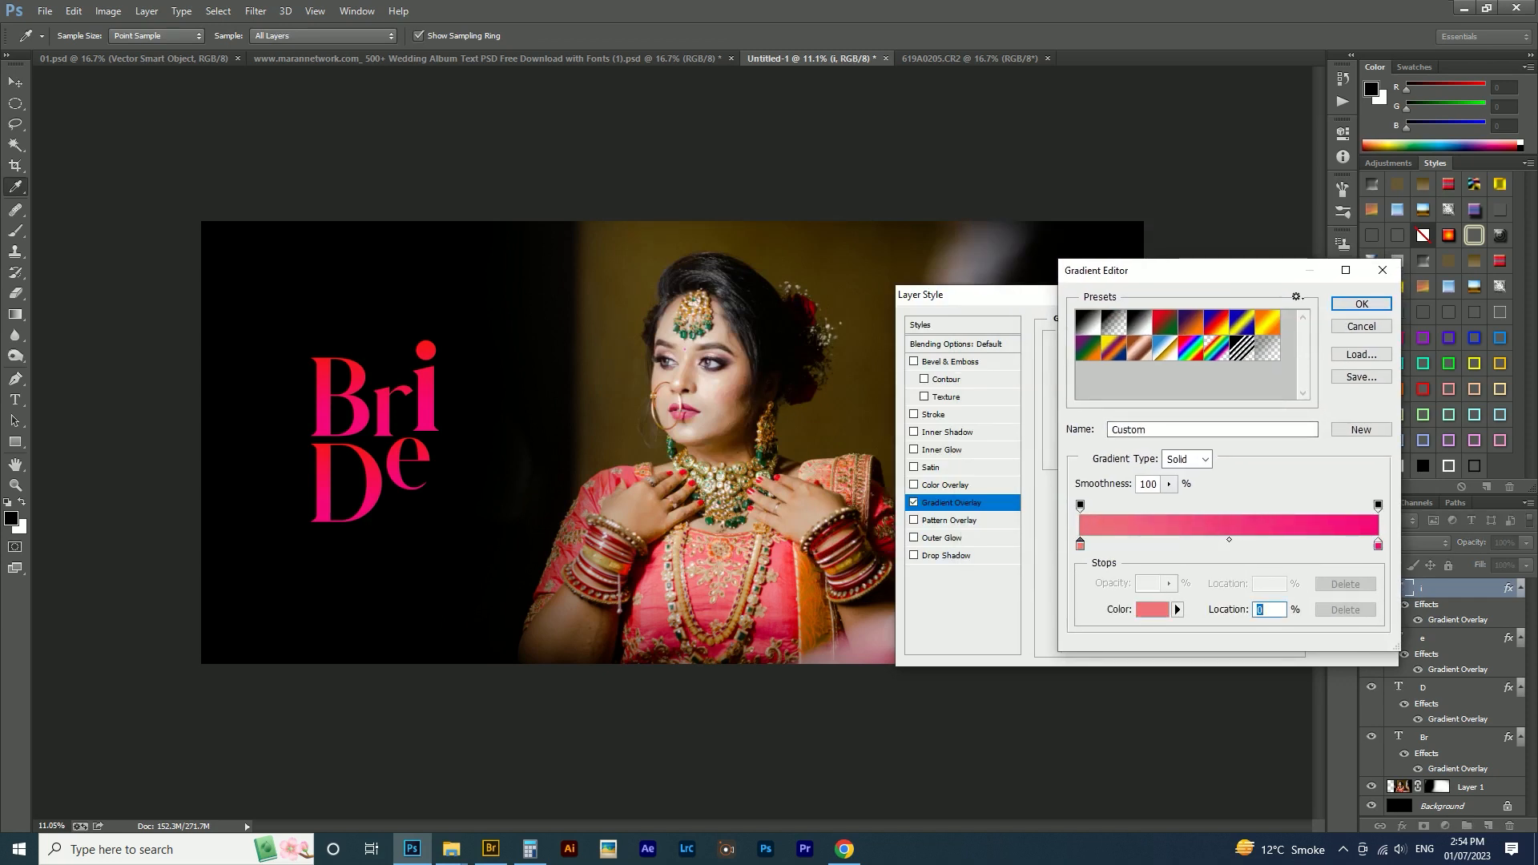
click(1377, 544)
click(845, 432)
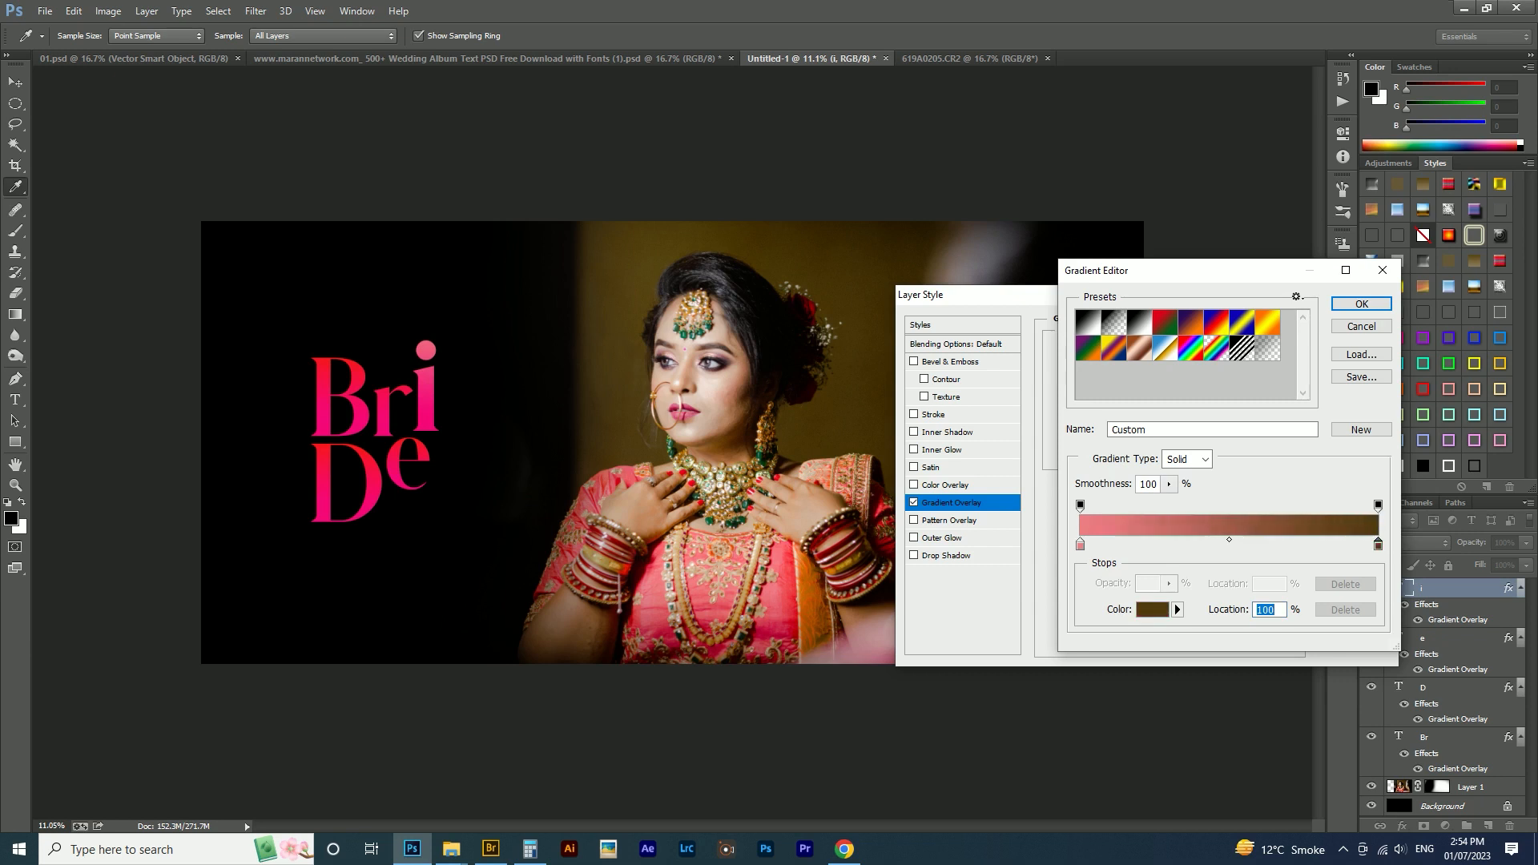
click(1361, 304)
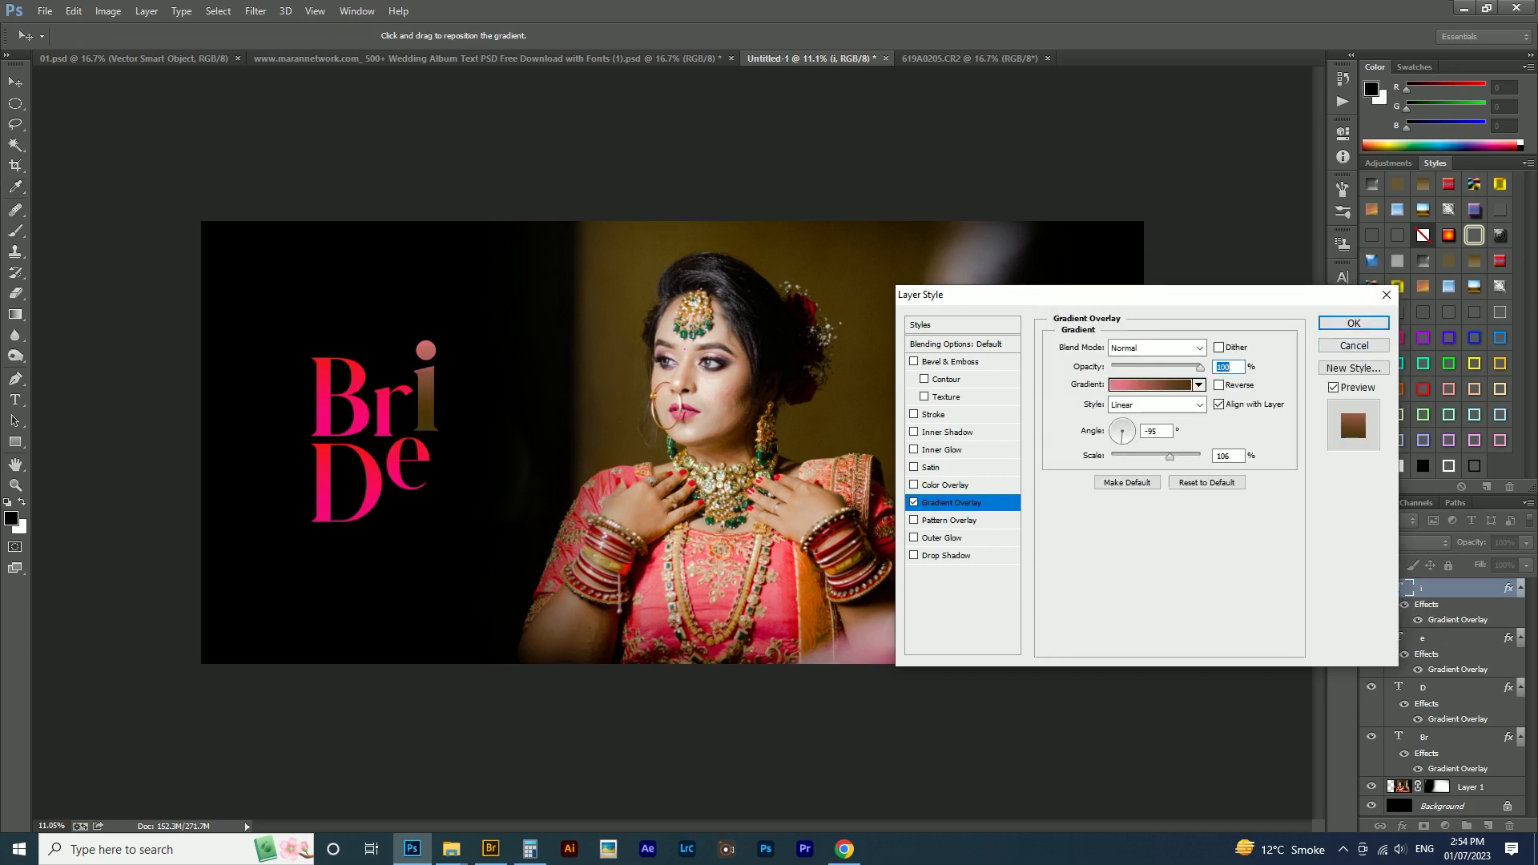
click(1353, 322)
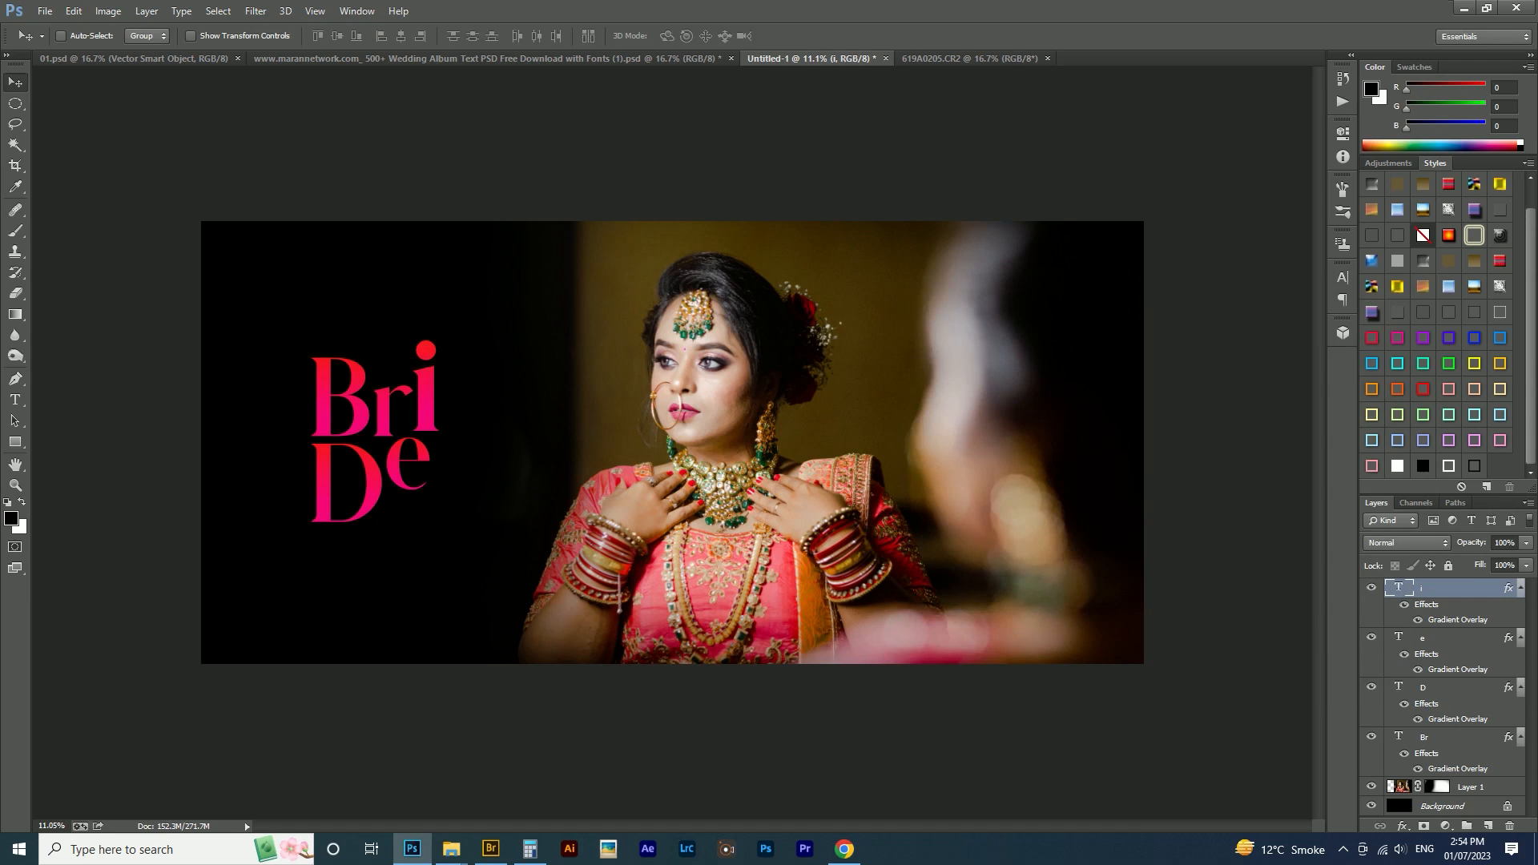
- Select all four letter layers and shift the whole title slightly left and down
right_click(694, 430)
click(724, 439)
drag(297, 327, 427, 518)
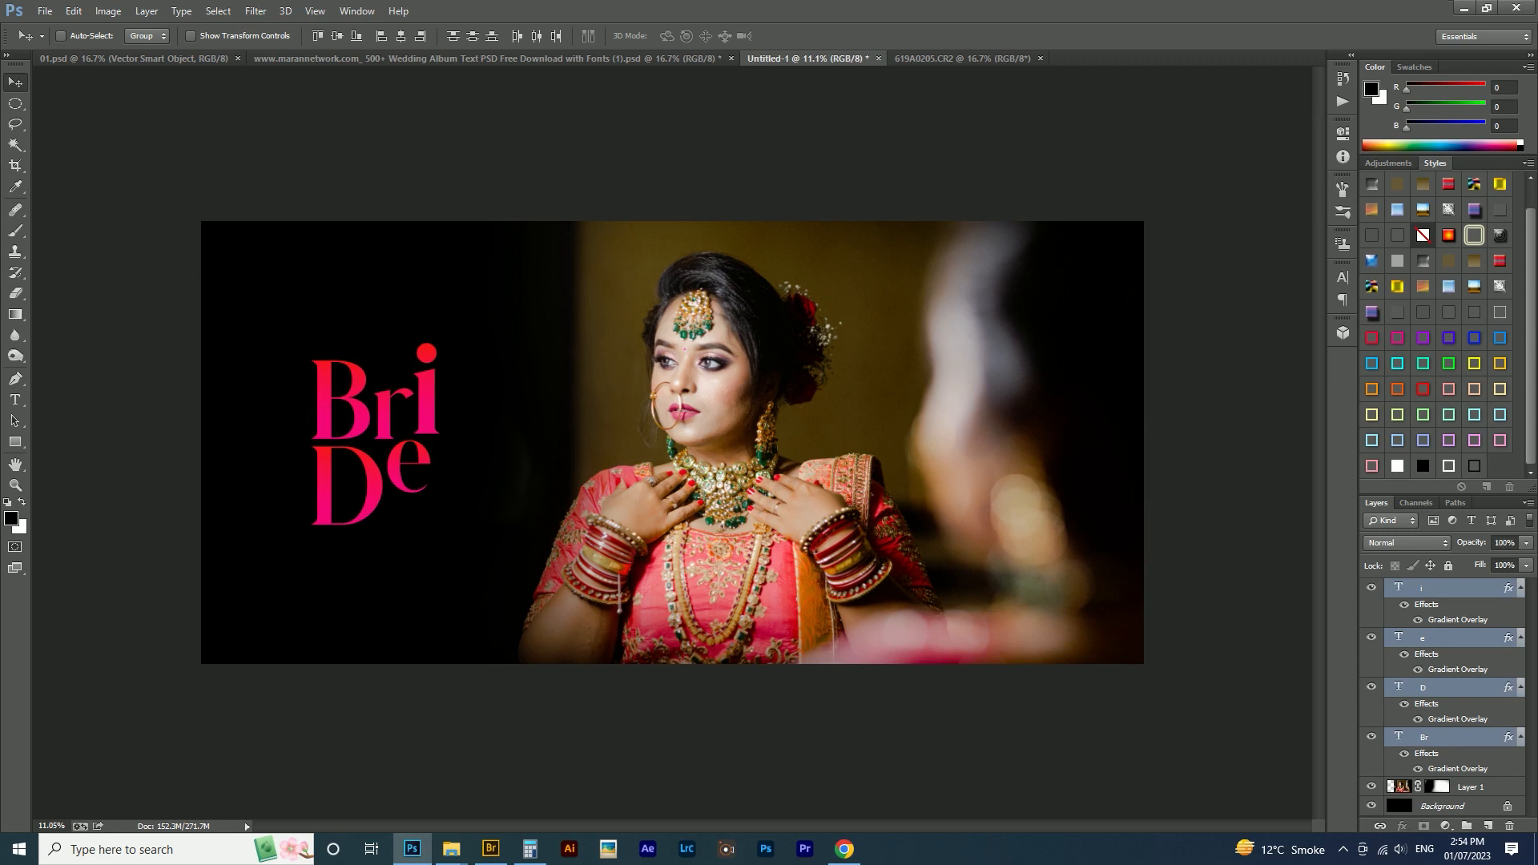
right_click(422, 396)
click(442, 407)
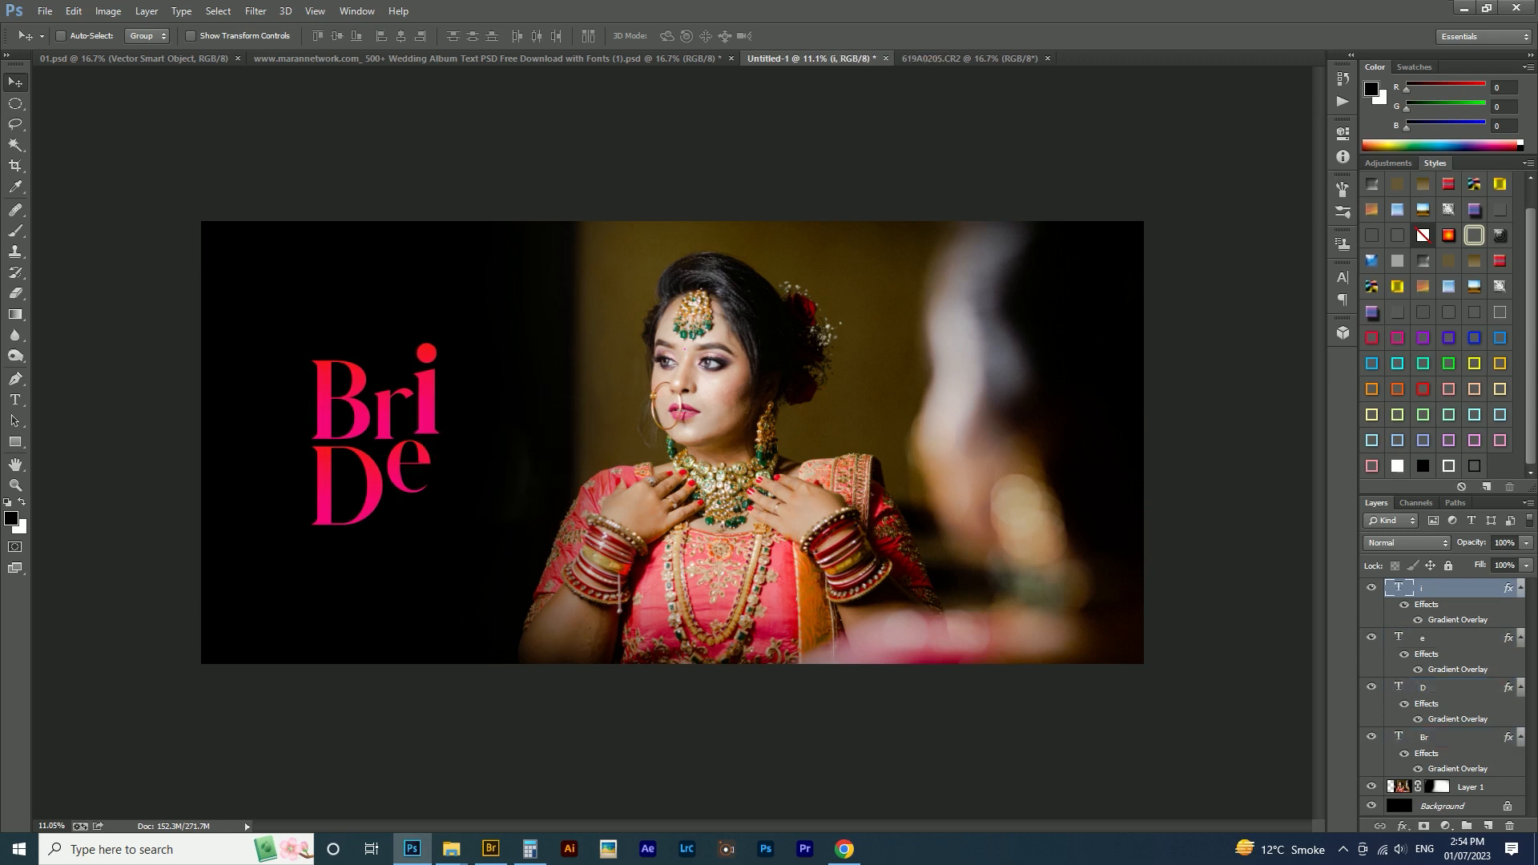
scroll(671, 440, up, 3)
drag(161, 302, 333, 588)
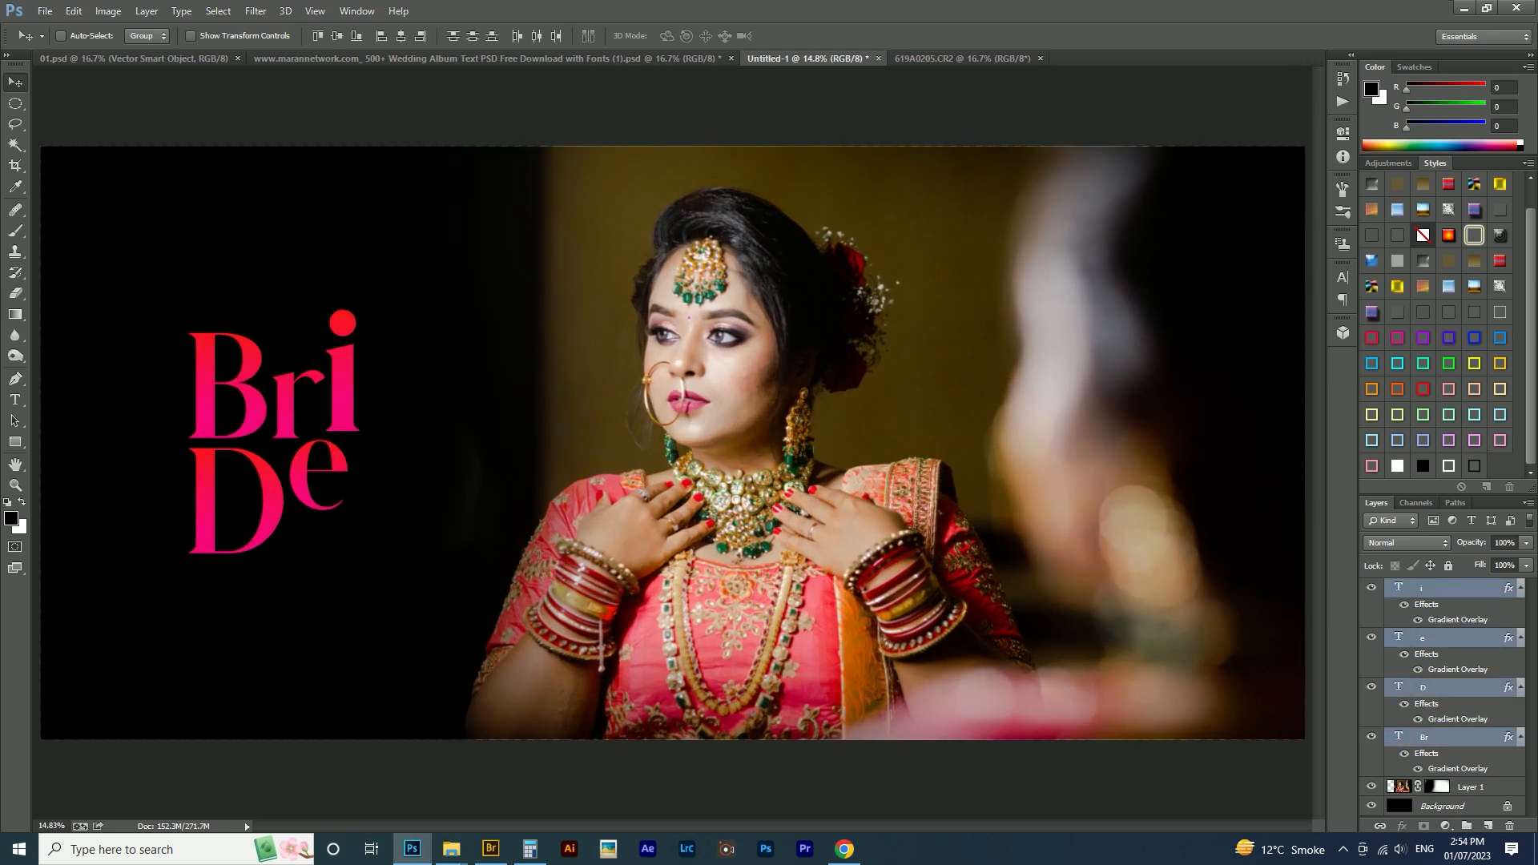
drag(344, 498, 336, 502)
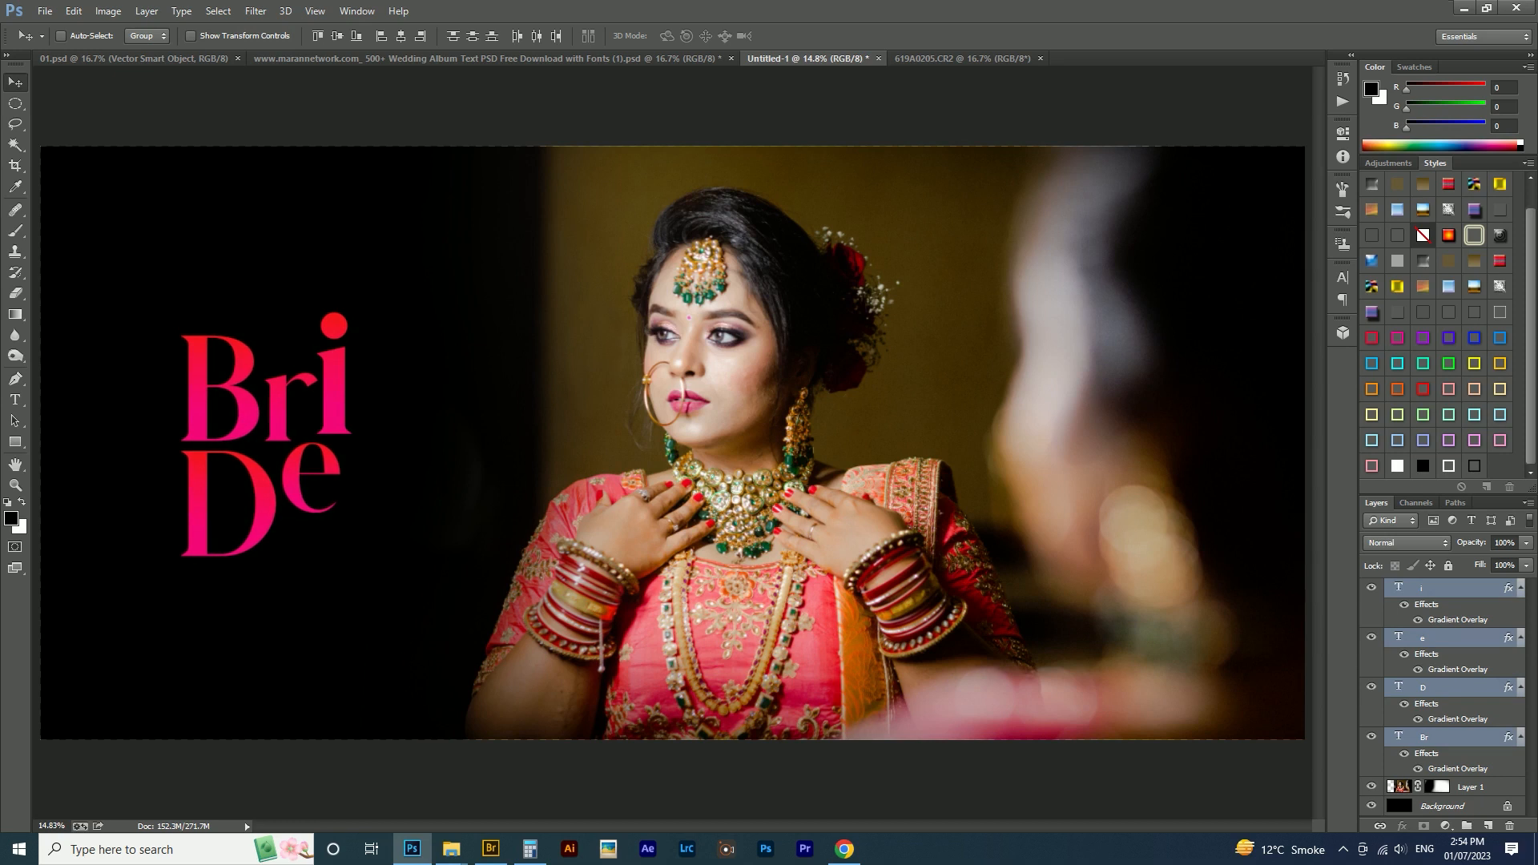
- Draw a thin white vertical line on a new layer, running down from the page's upper edge left of the title
key(m)
drag(193, 134, 215, 345)
key(shift+m)
key(ctrl+d)
drag(130, 145, 135, 464)
key(ctrl+shift+n)
key(Return)
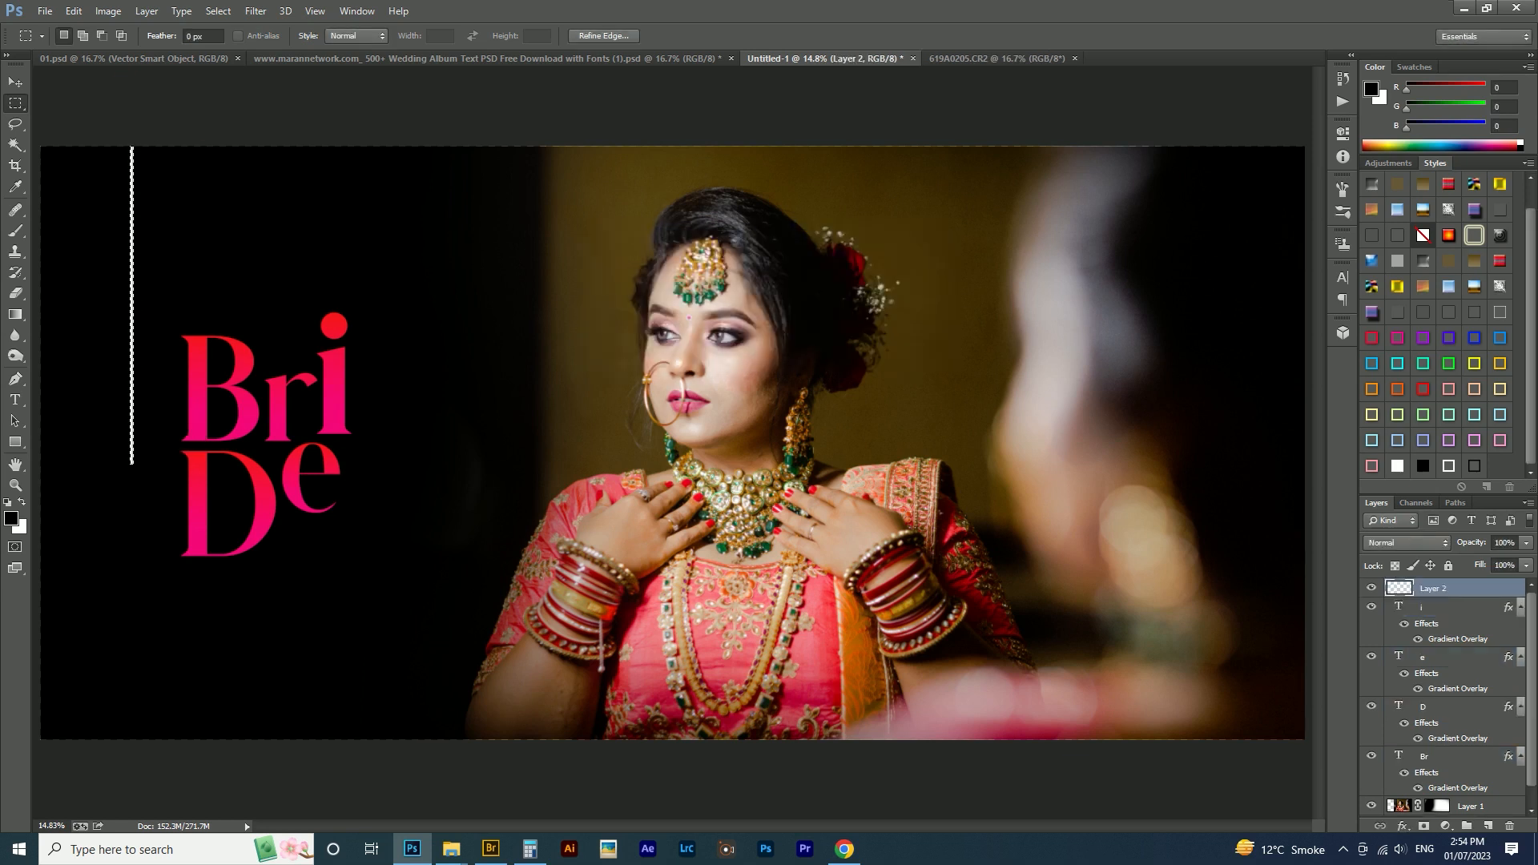
key(ctrl+BackSpace)
key(ctrl+d)
- Paste the gradient layer style onto the line and place a duplicate beside it at a different height above the title
right_click(1466, 588)
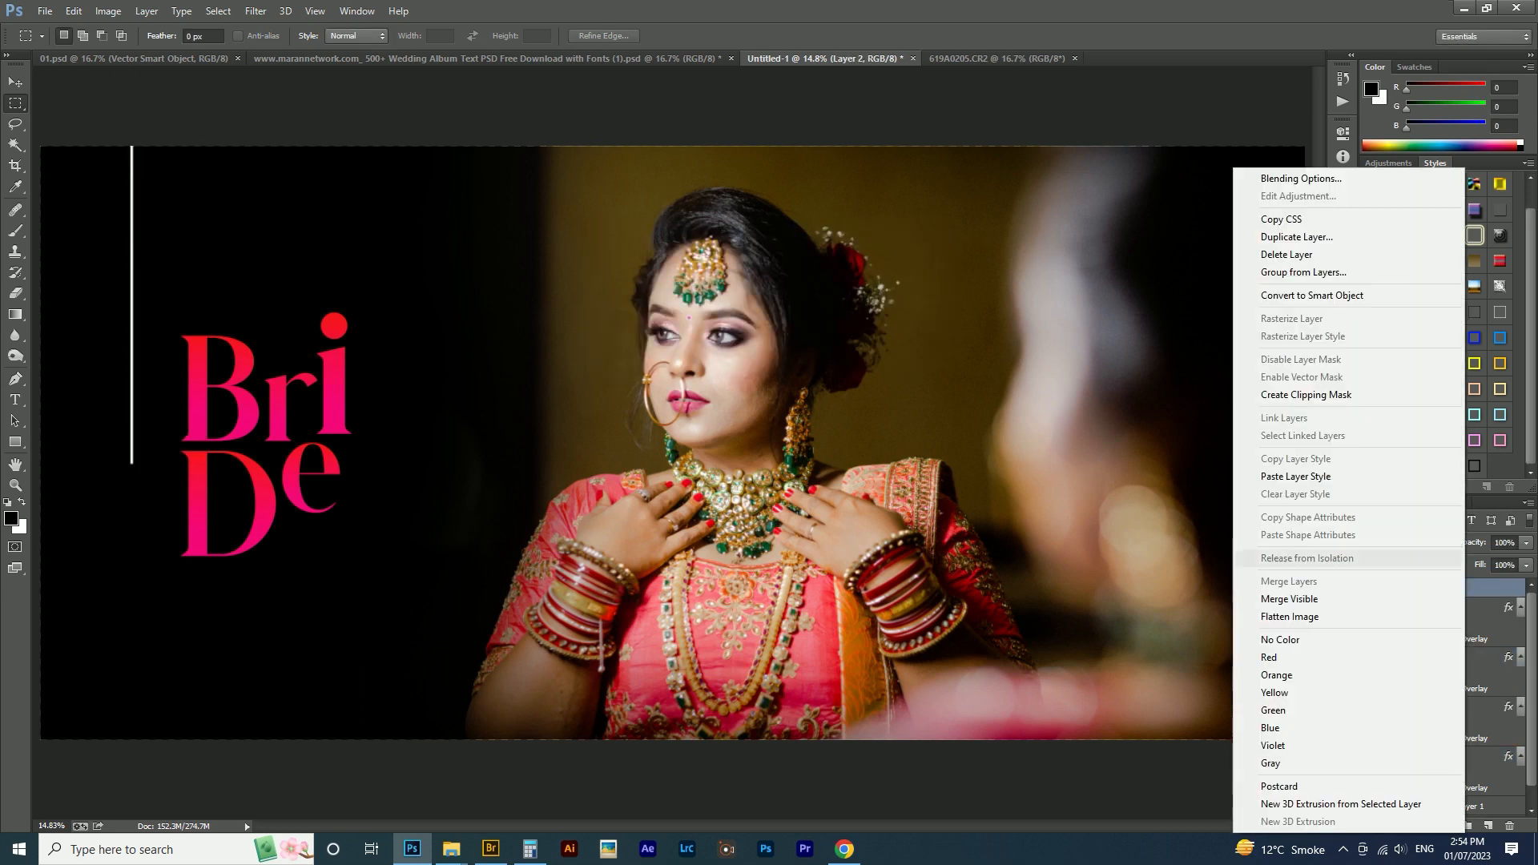
click(1282, 475)
key(v)
drag(183, 342, 212, 369)
drag(199, 364, 177, 292)
drag(176, 236, 197, 122)
- Merge the two vertical lines into one layer, shorten them and position the pair above the title
key(ctrl+e)
key(ctrl+t)
drag(197, 309, 199, 265)
key(Return)
drag(200, 276, 171, 276)
- Rotate a copy of the line pair by -90° and place it across the vertical lines, starting at the page's left edge
key(ctrl+t)
drag(268, 266, 296, 60)
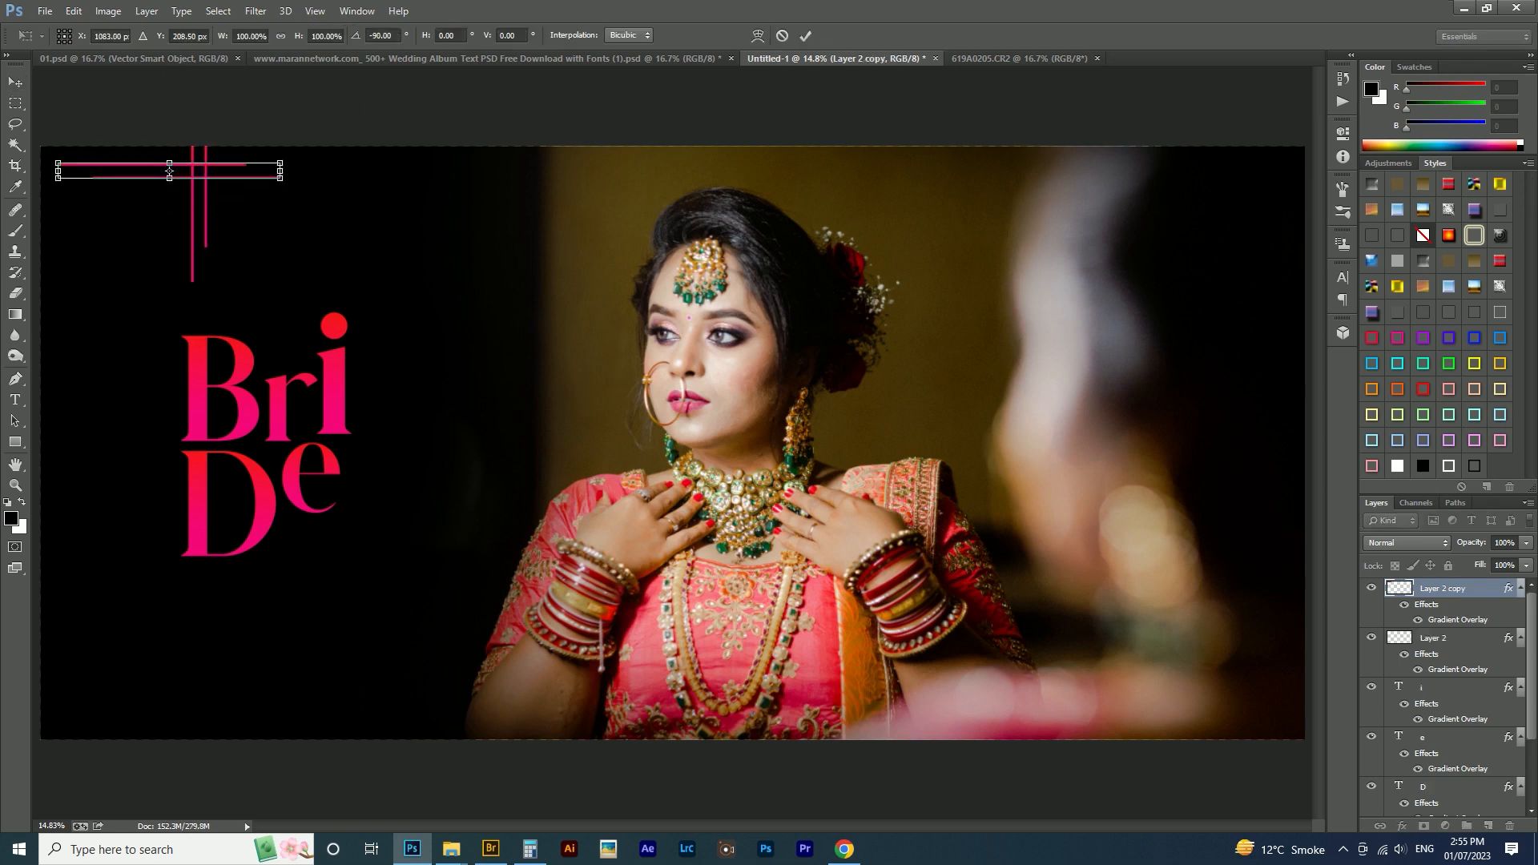
drag(280, 171, 276, 386)
key(Return)
- Place another vertical copy of the line pair at the page's lower edge below the title, flipped upside down
key(ctrl+t)
key(Return)
drag(319, 553, 339, 593)
- Copy the "make up shoot" heading and its two quote paragraphs from the wedding text PSD into the bride spread, accepting the missing fonts
click(317, 58)
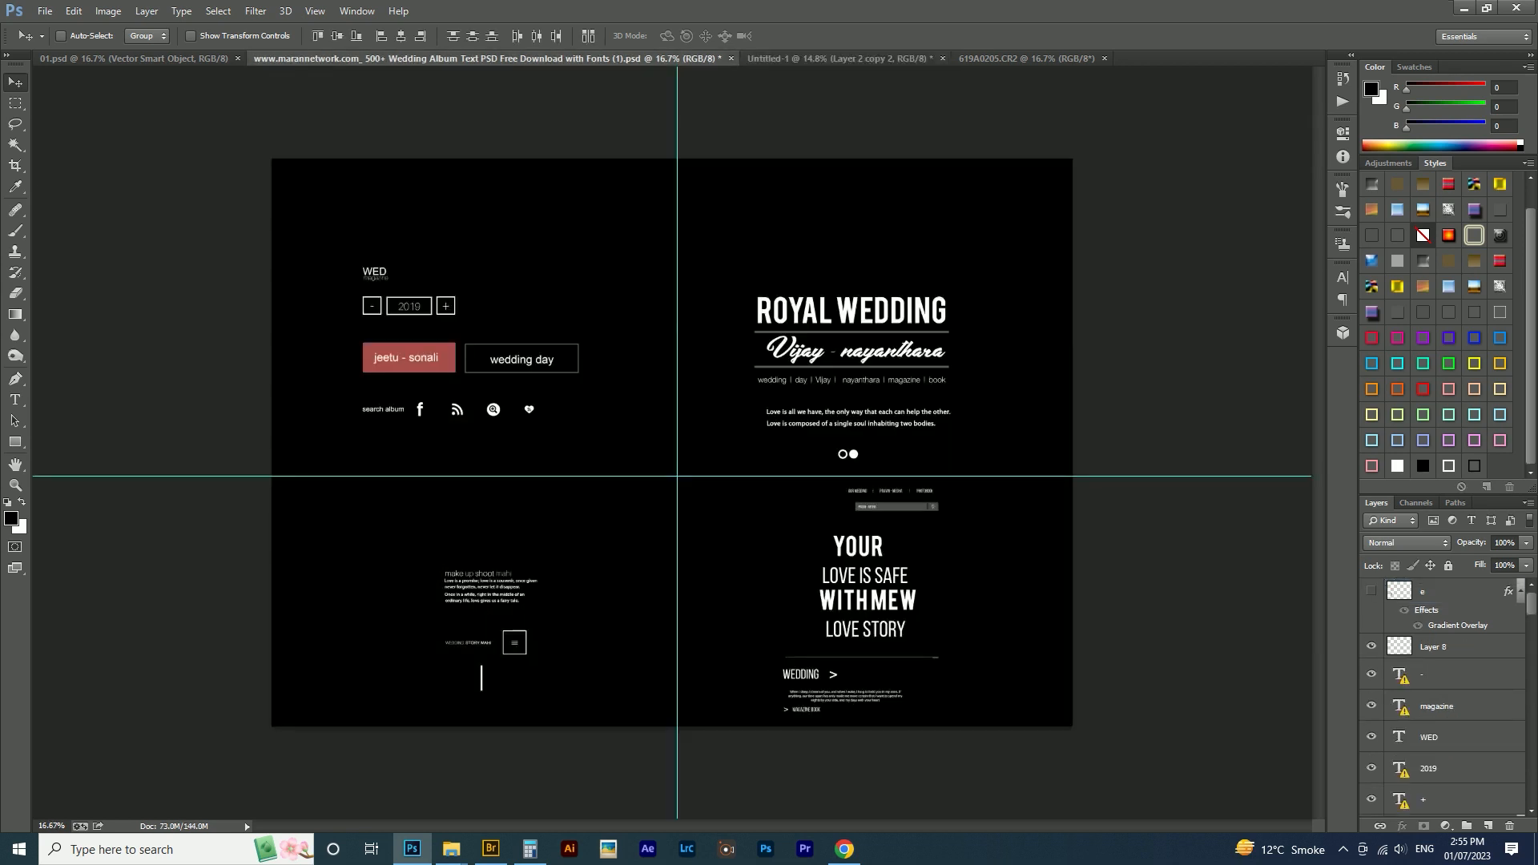
drag(441, 579, 461, 615)
right_click(461, 615)
click(472, 625)
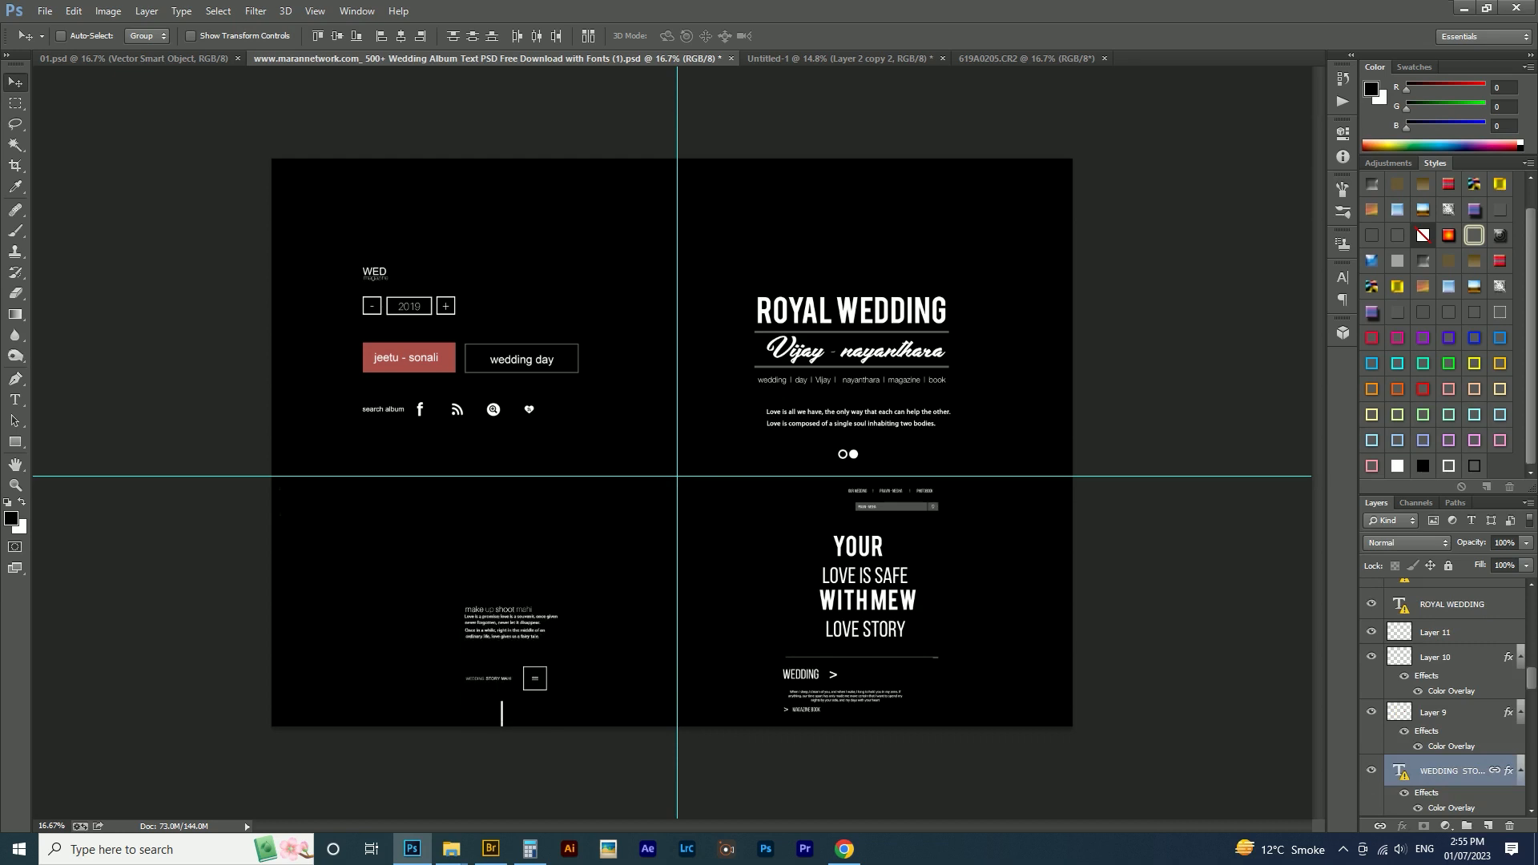
drag(559, 689, 546, 618)
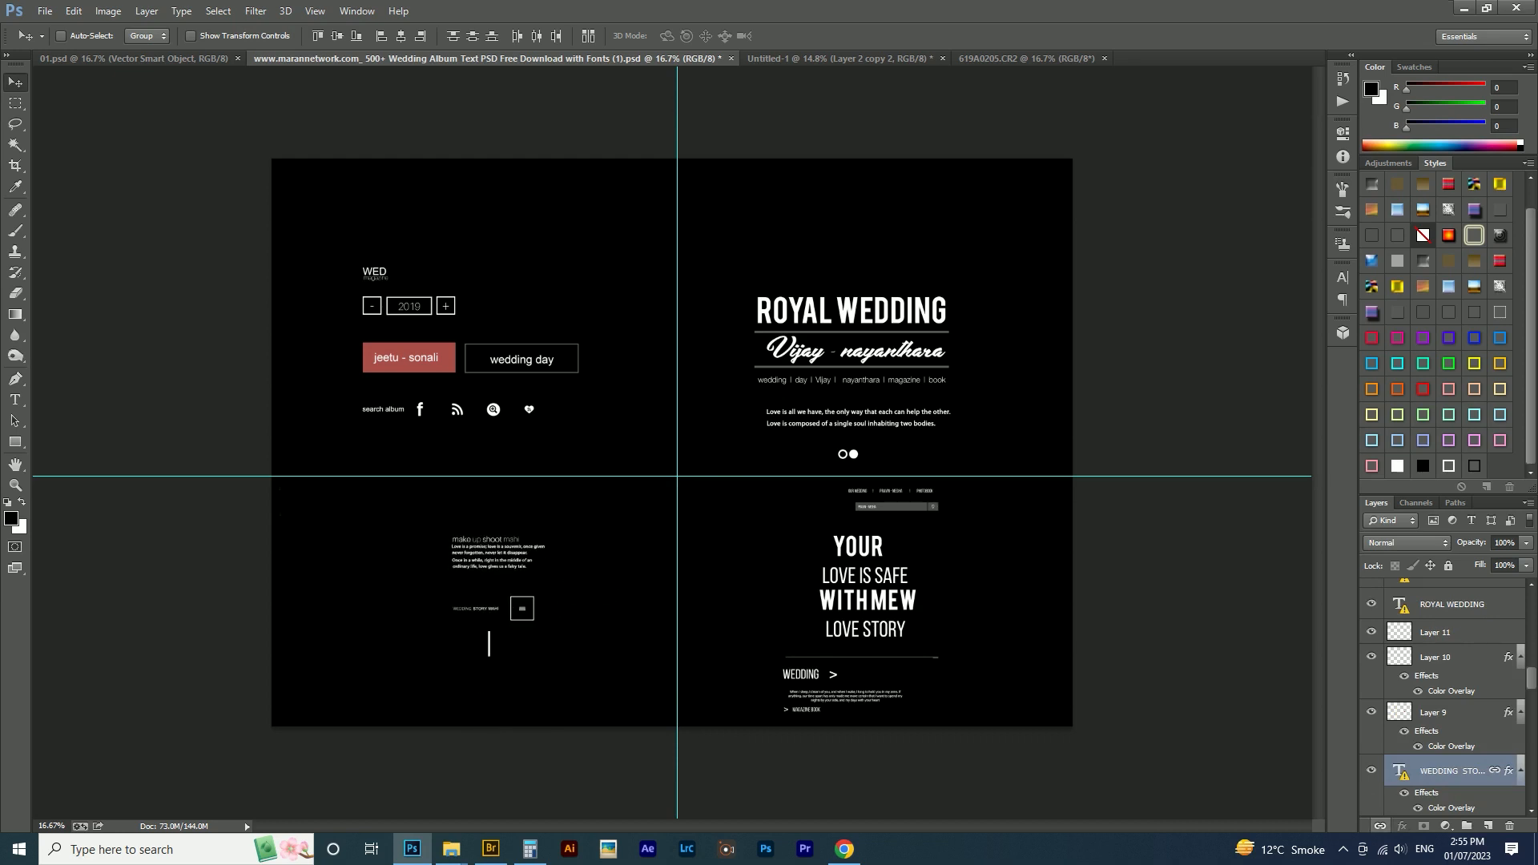
drag(440, 527, 357, 548)
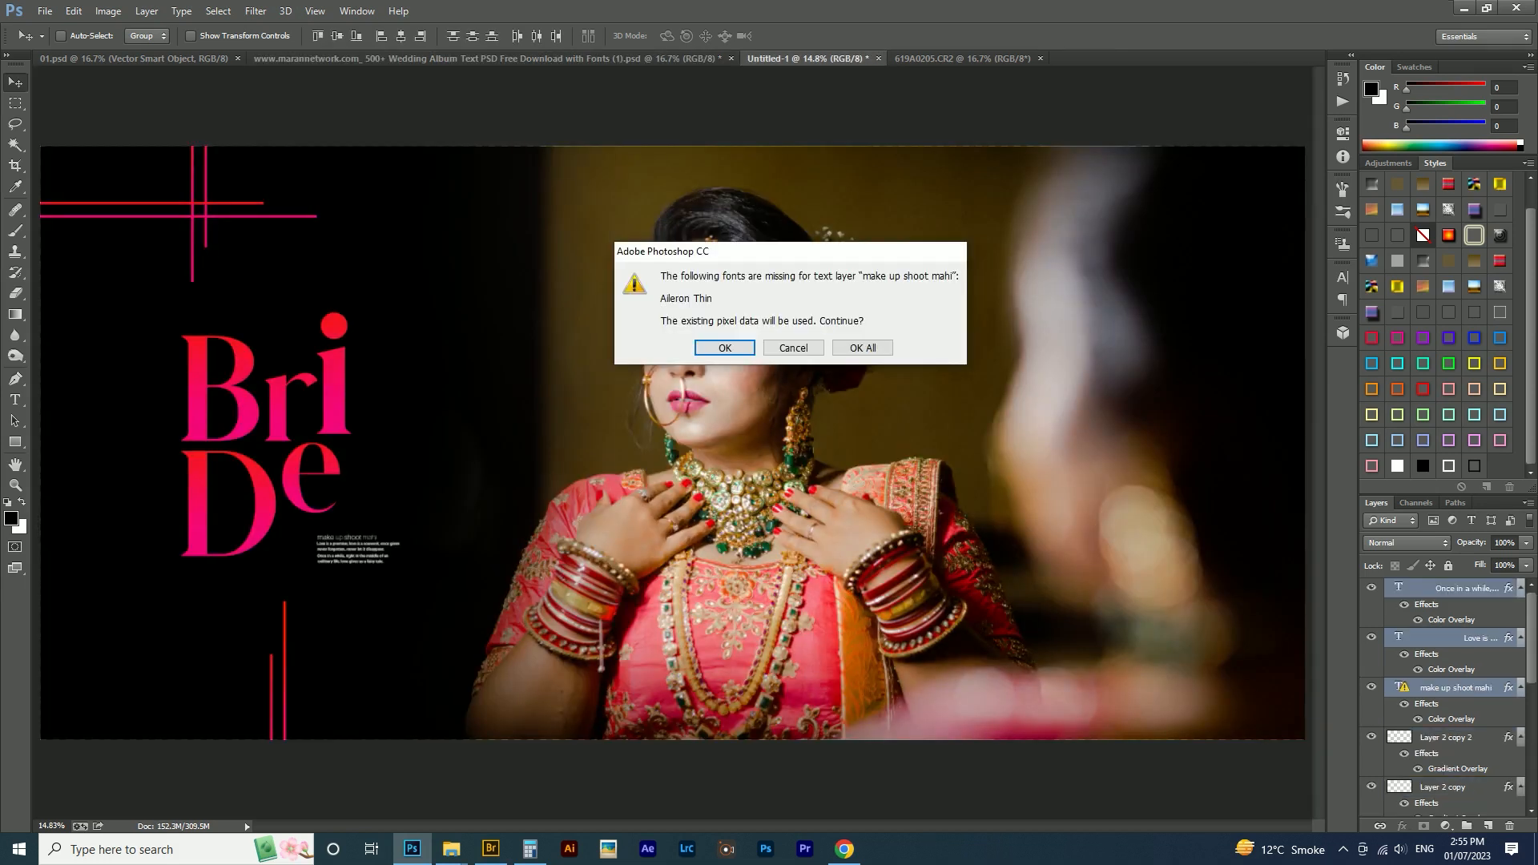
click(862, 347)
- Enlarge the copied text block beneath the "e" and shift the lower line pair slightly to the right
mouse_move(400, 563)
mouse_down()
mouse_move(465, 586)
mouse_move(430, 568)
mouse_up()
key(Return)
drag(251, 644, 305, 676)
mouse_move(305, 680)
mouse_down()
mouse_move(329, 667)
mouse_move(309, 668)
mouse_up()
- Try left-aligning the "Once in a while" paragraph, and set it back to centered alignment
right_click(339, 577)
click(348, 586)
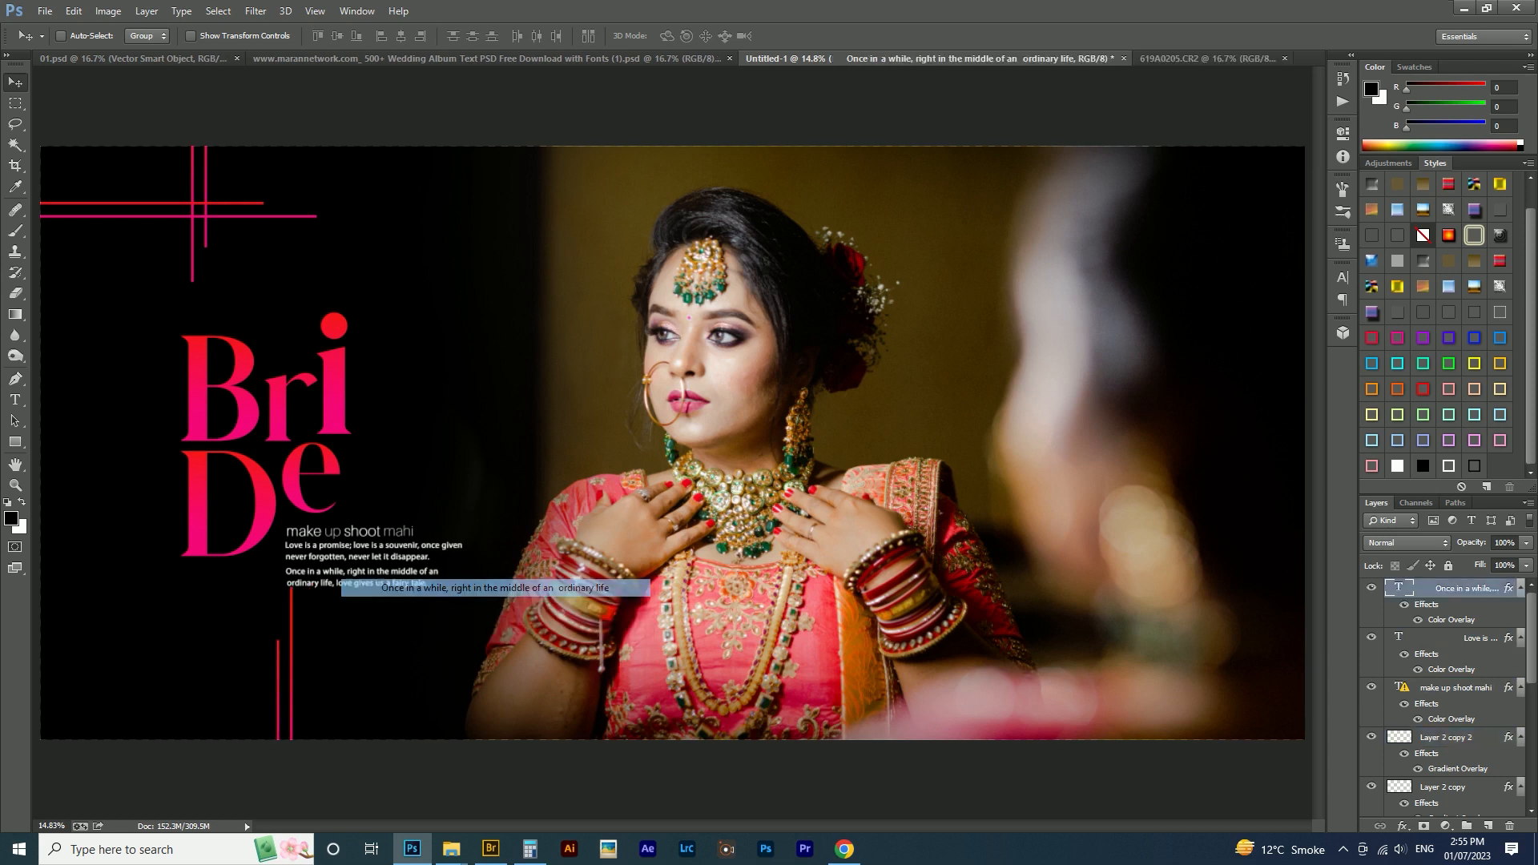
key(t)
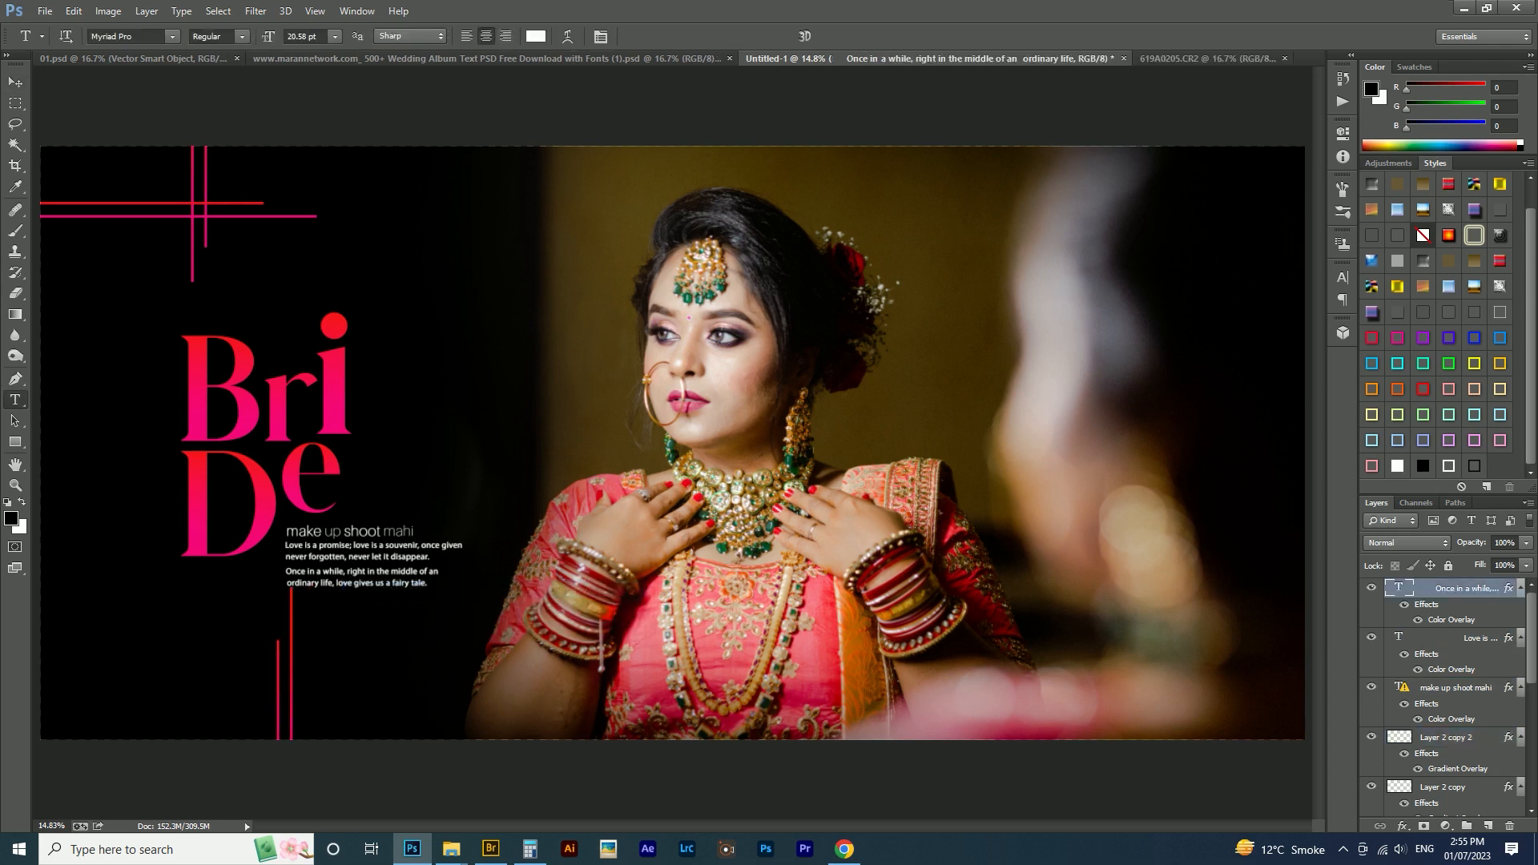
click(467, 37)
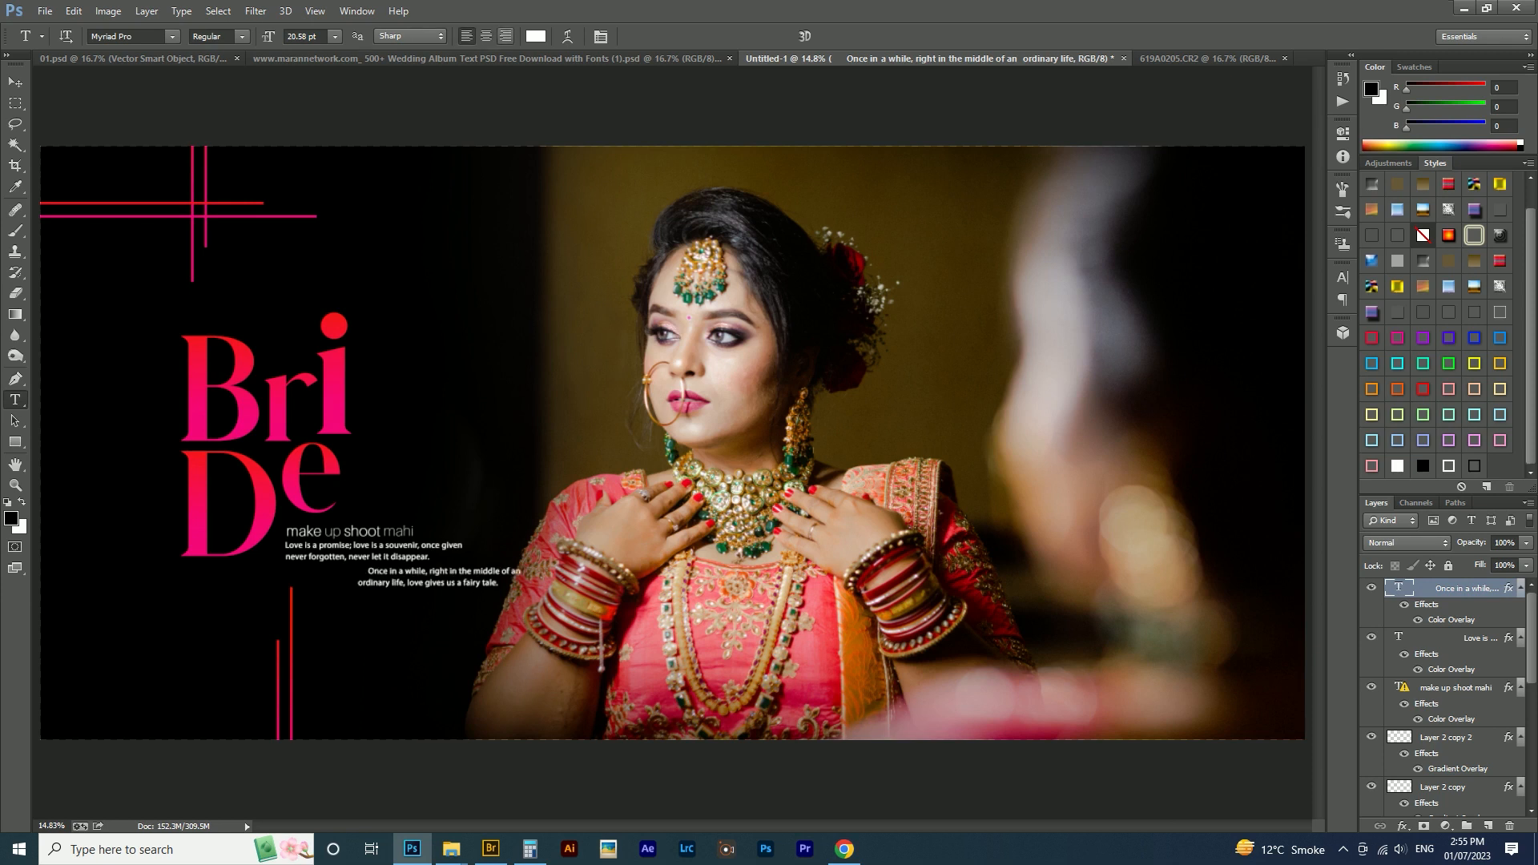
click(486, 37)
key(v)
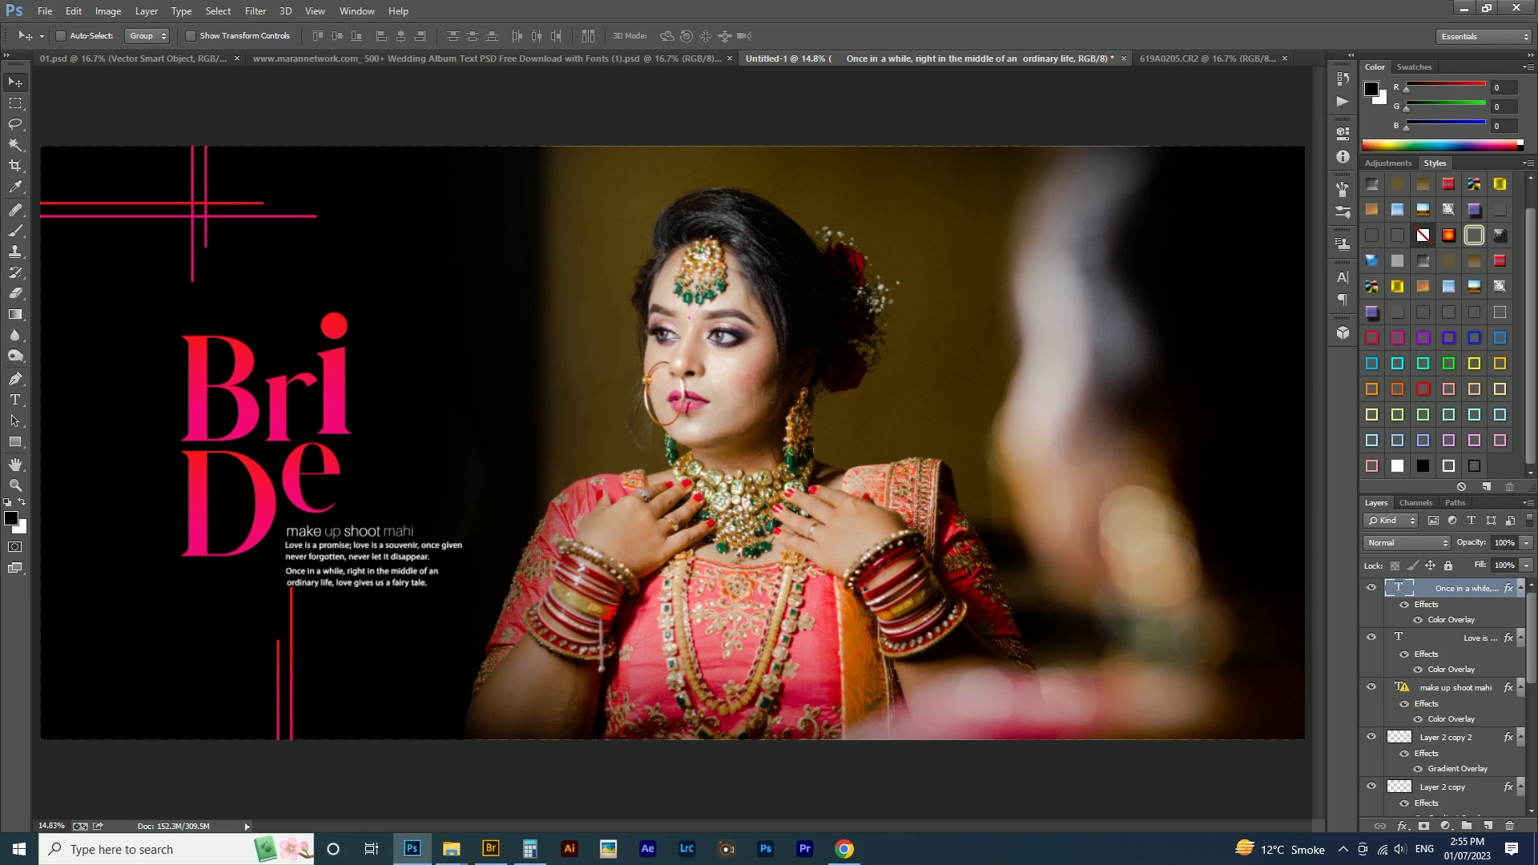
- Select the lower vertical line pair and move it slightly down, clear of the text block
ctrl+click(294, 633)
drag(291, 655, 293, 680)
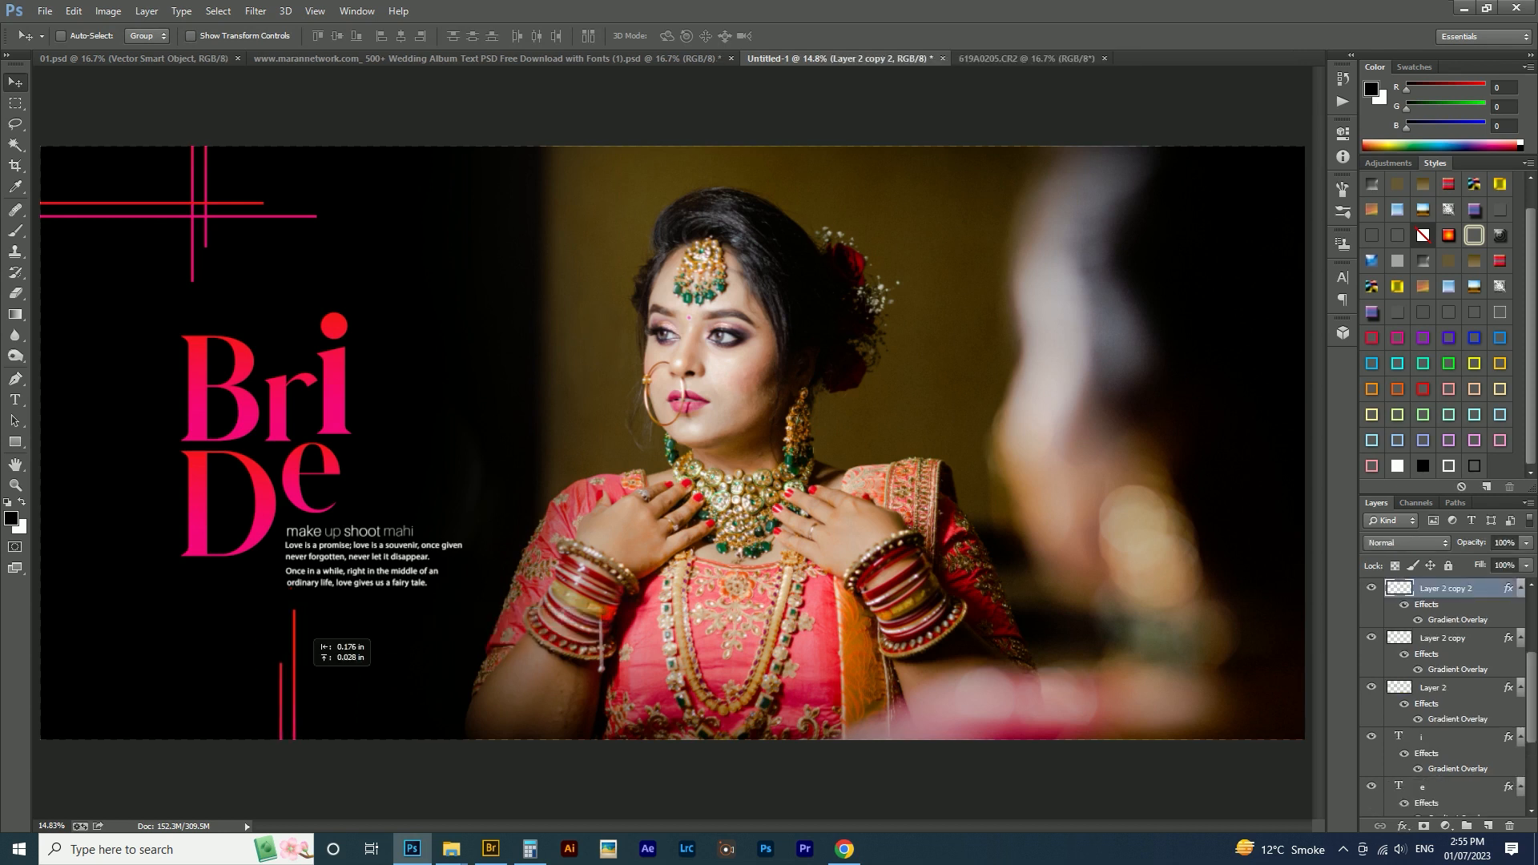
- Draw a small circular selection beside the title and stroke it 4 px inside on a new layer
key(m)
key(shift+m)
drag(401, 405, 428, 432)
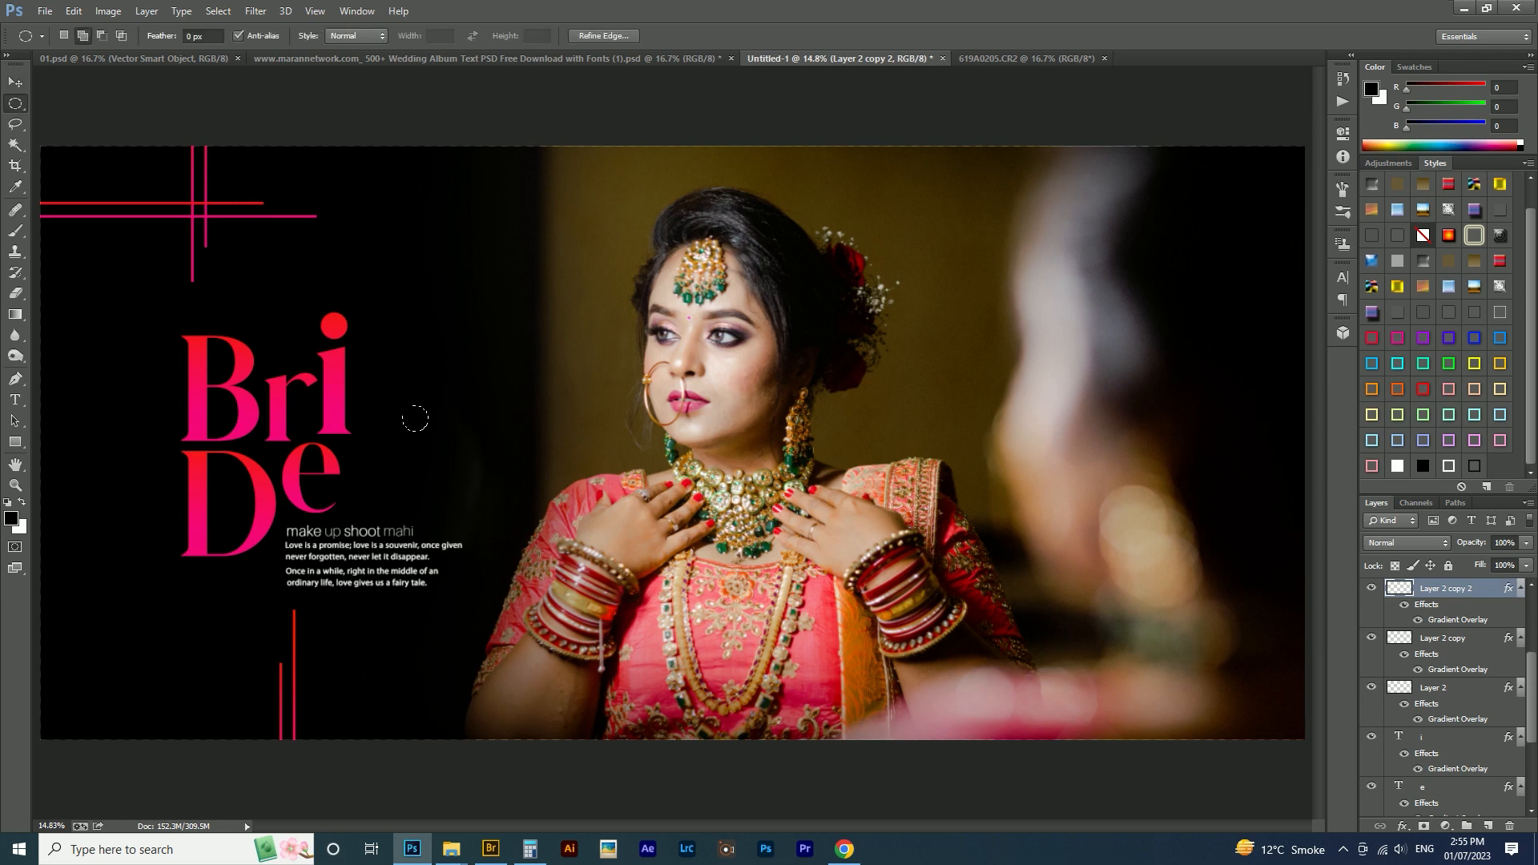
key(ctrl+shift+n)
key(Return)
key(alt+e)
key(k)
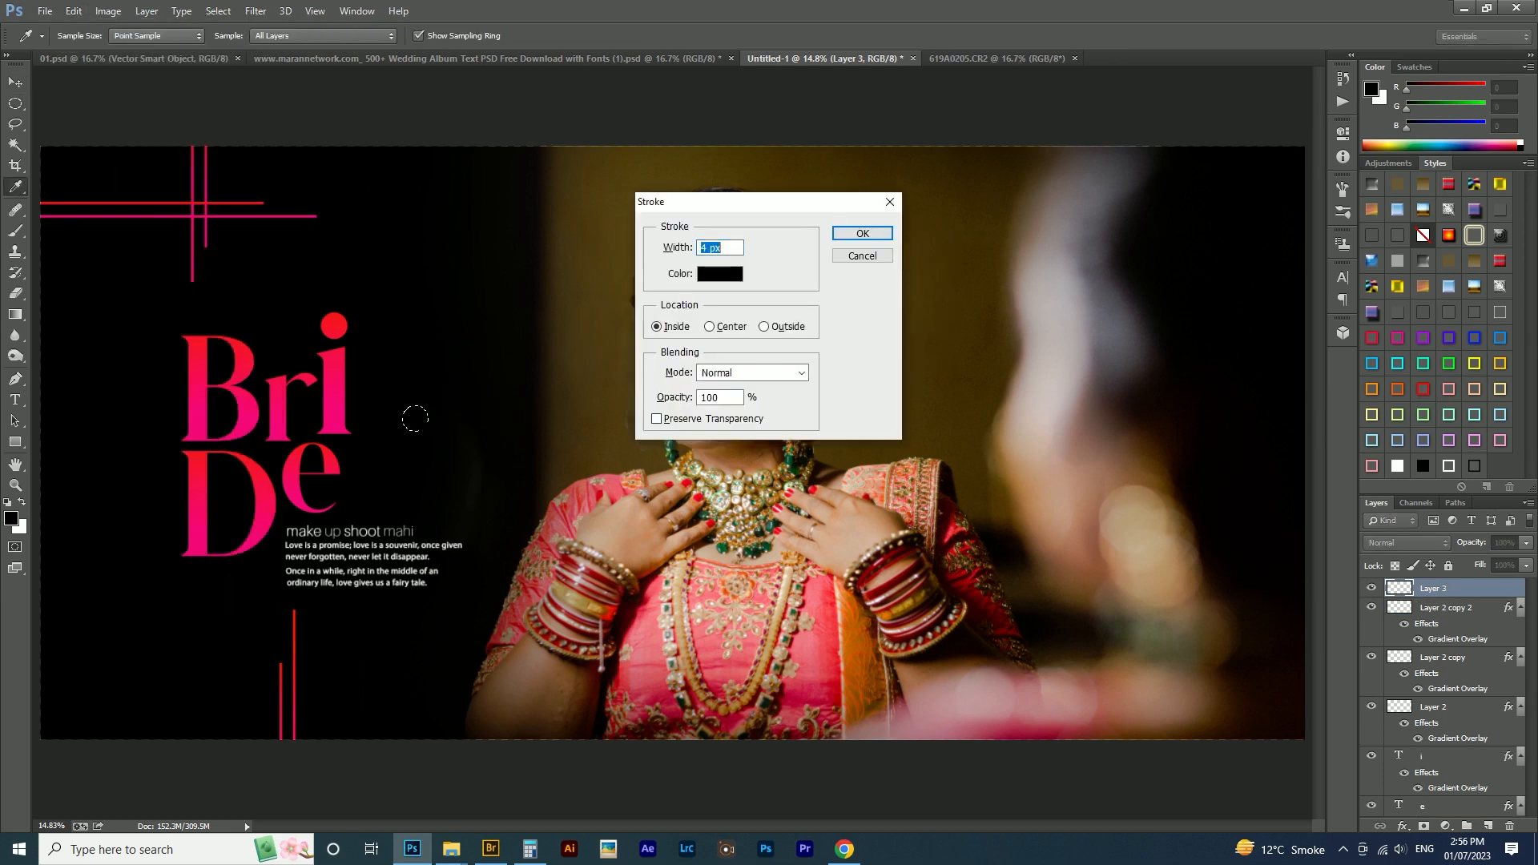
key(Return)
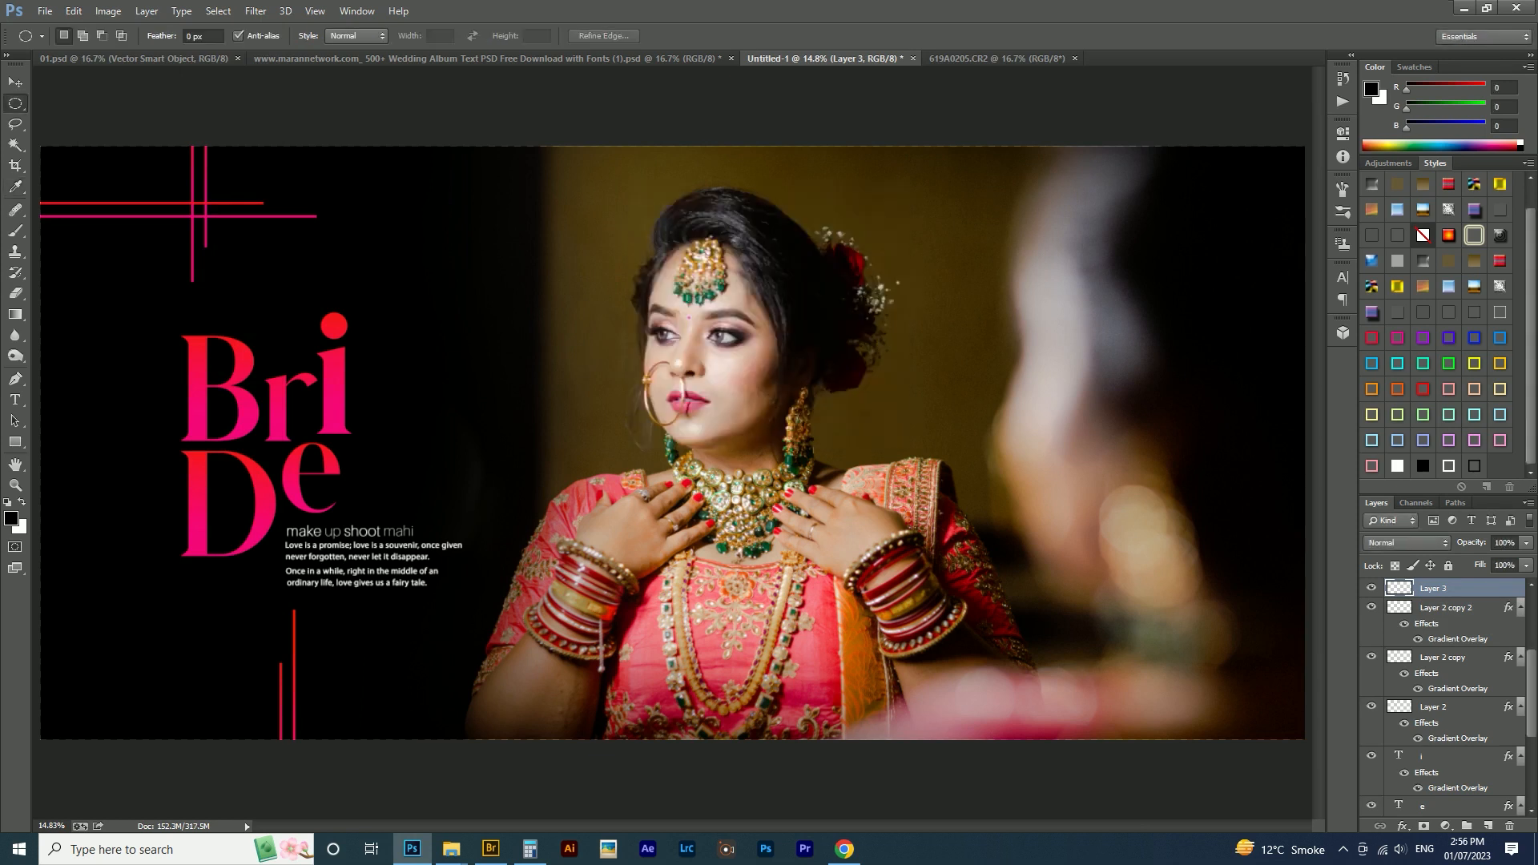
- Paste the gradient layer style onto the circle outline and enlarge it to about 112%
right_click(1439, 587)
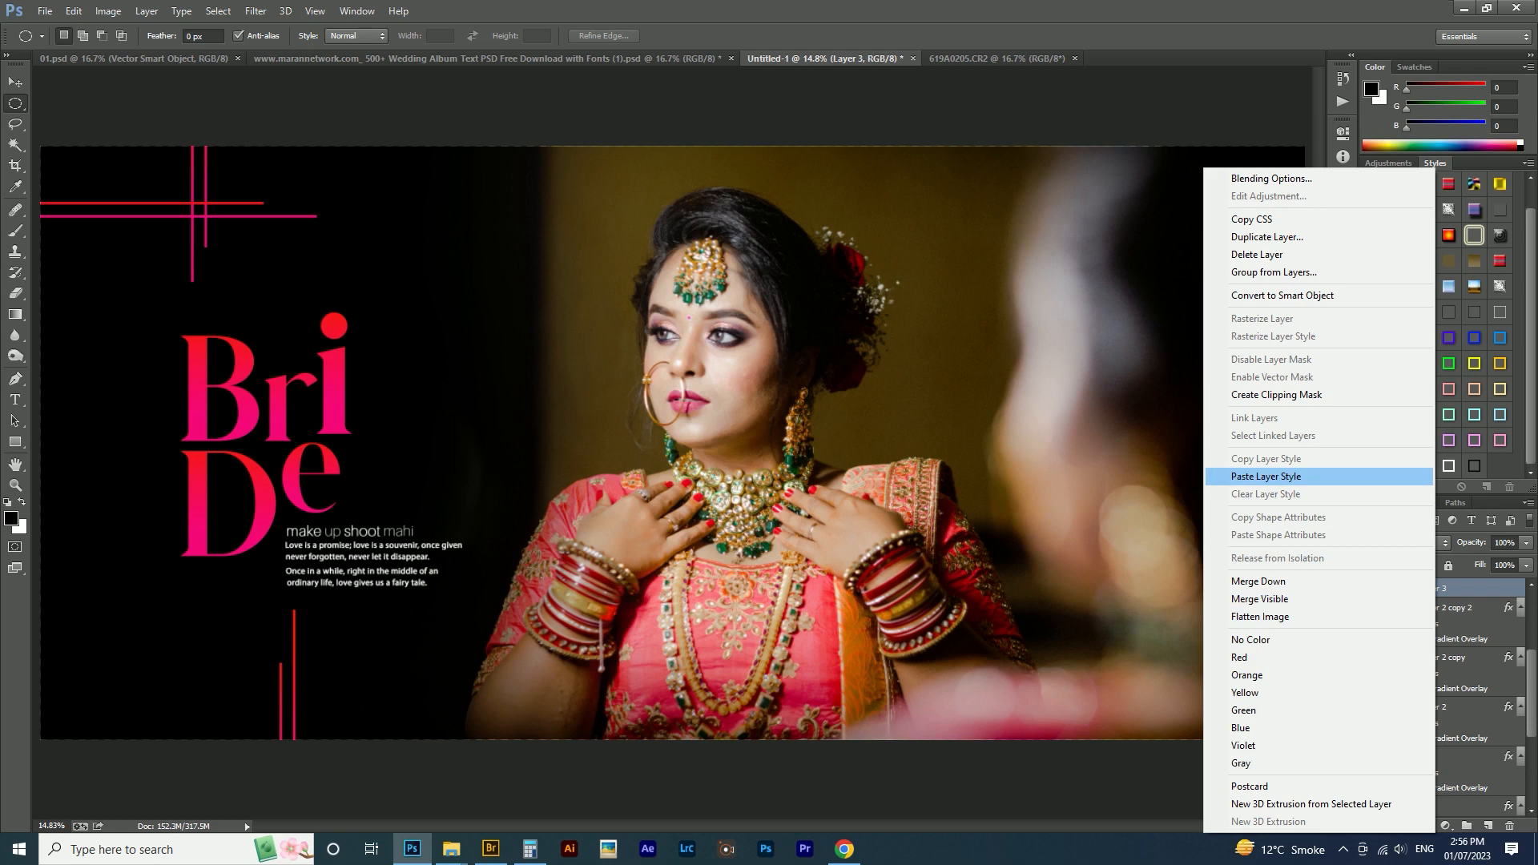
click(1265, 475)
key(ctrl+t)
mouse_move(430, 433)
mouse_down()
mouse_move(448, 452)
mouse_move(432, 434)
mouse_up()
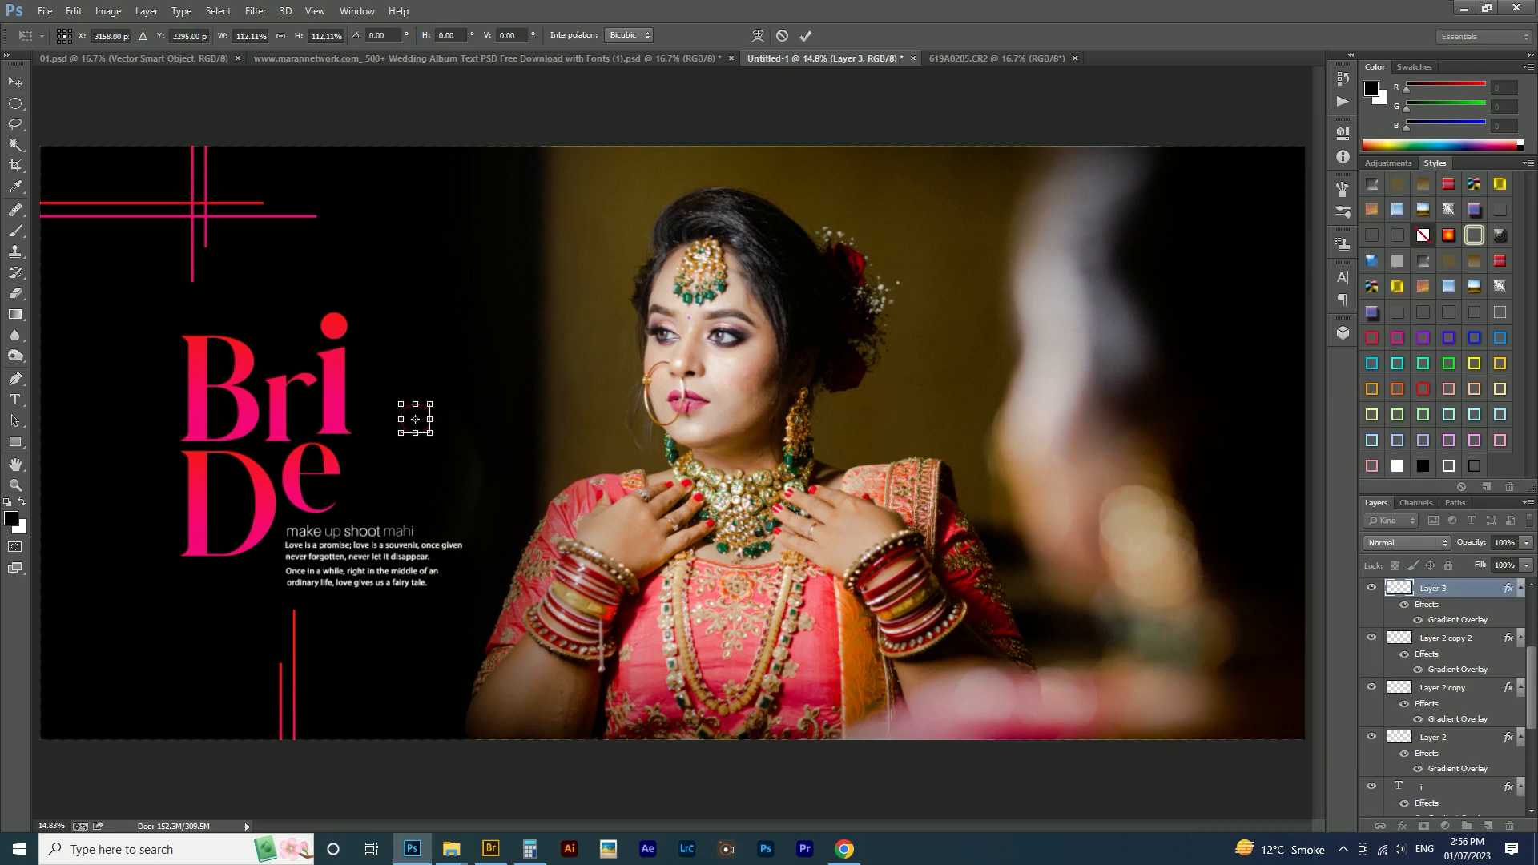
key(Return)
- Duplicate the ring twice and arrange the three rings as an overlapping trefoil above the end of the quote text
key(b)
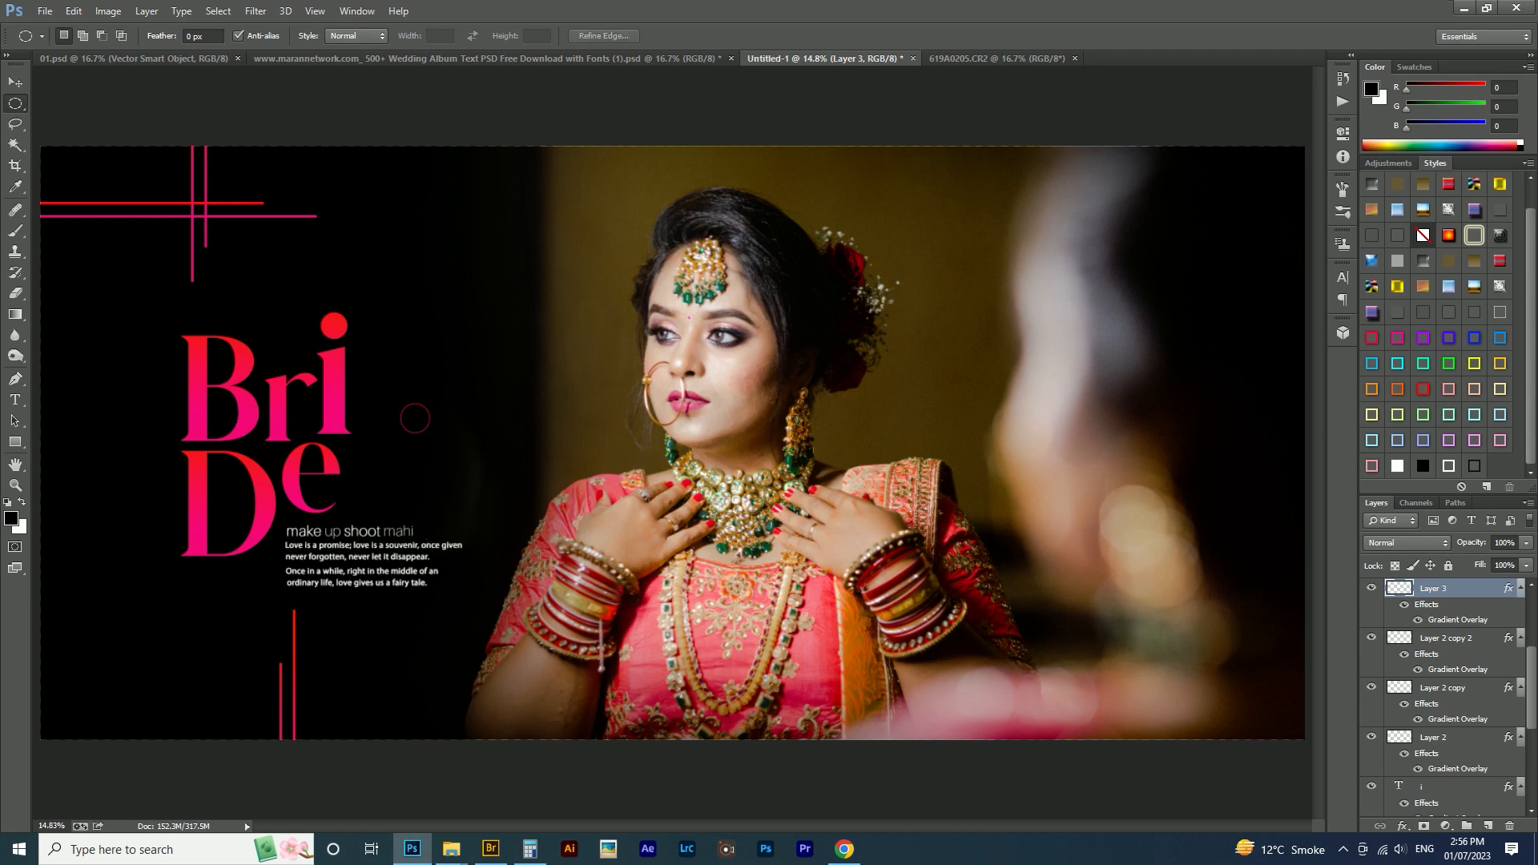
key(v)
mouse_move(415, 418)
mouse_down()
mouse_move(421, 468)
mouse_move(372, 498)
mouse_move(482, 526)
mouse_move(474, 508)
mouse_move(466, 528)
mouse_move(462, 495)
mouse_up()
key(ctrl+z)
ctrl+click(462, 495)
ctrl+click(462, 493)
drag(604, 400, 595, 400)
- Select the three ring layers and scale them down together beside the "make up shoot" heading
shift+click(1453, 688)
shift+click(1453, 738)
scroll(1454, 720, up, 3)
scroll(1445, 697, down, 1)
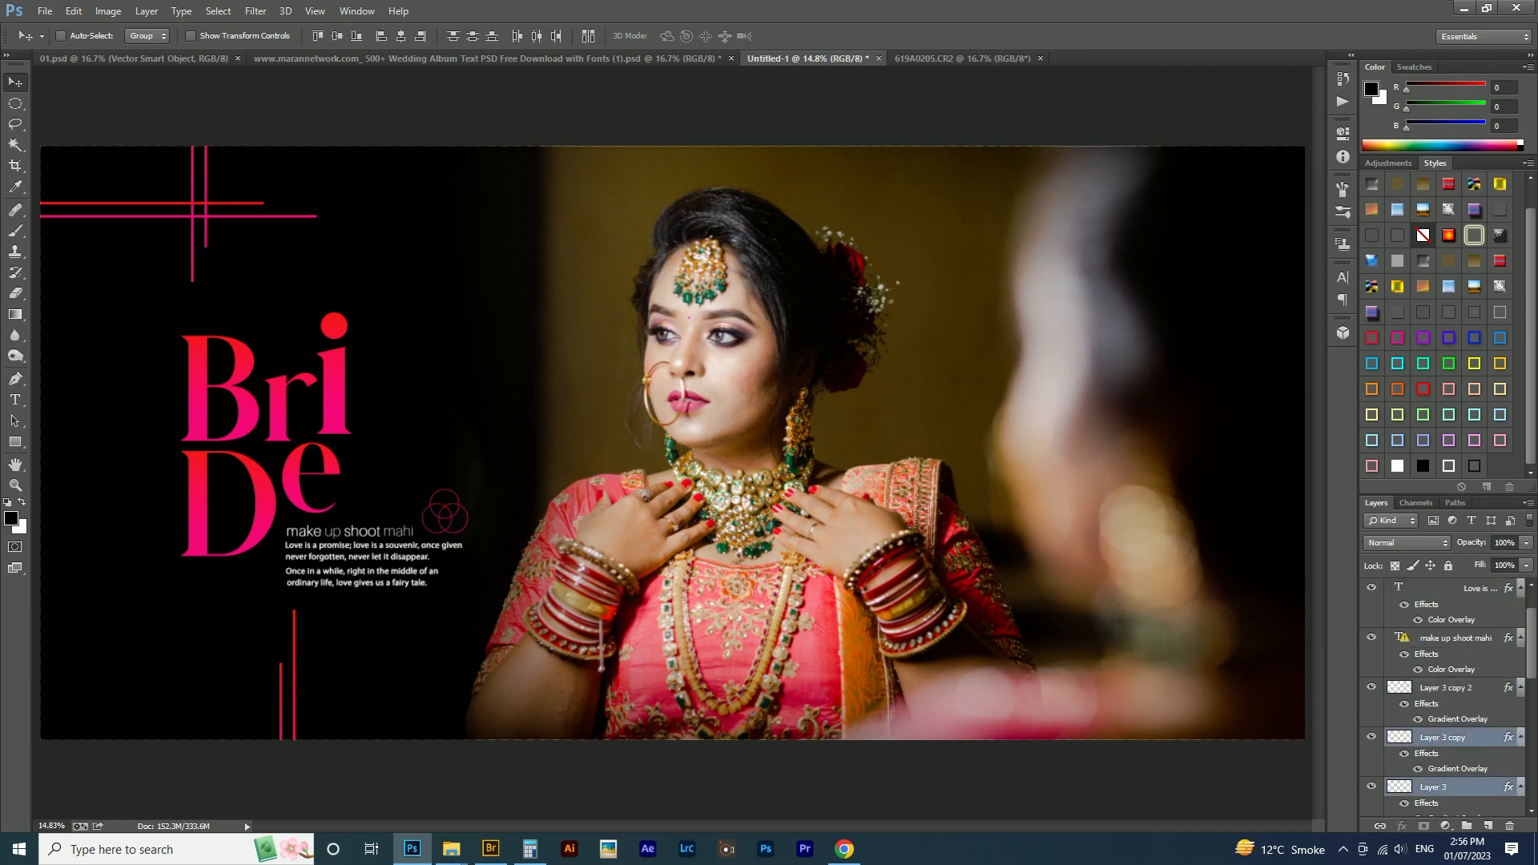
click(1453, 787)
shift+click(1454, 678)
key(ctrl+t)
drag(467, 489, 460, 498)
key(Return)
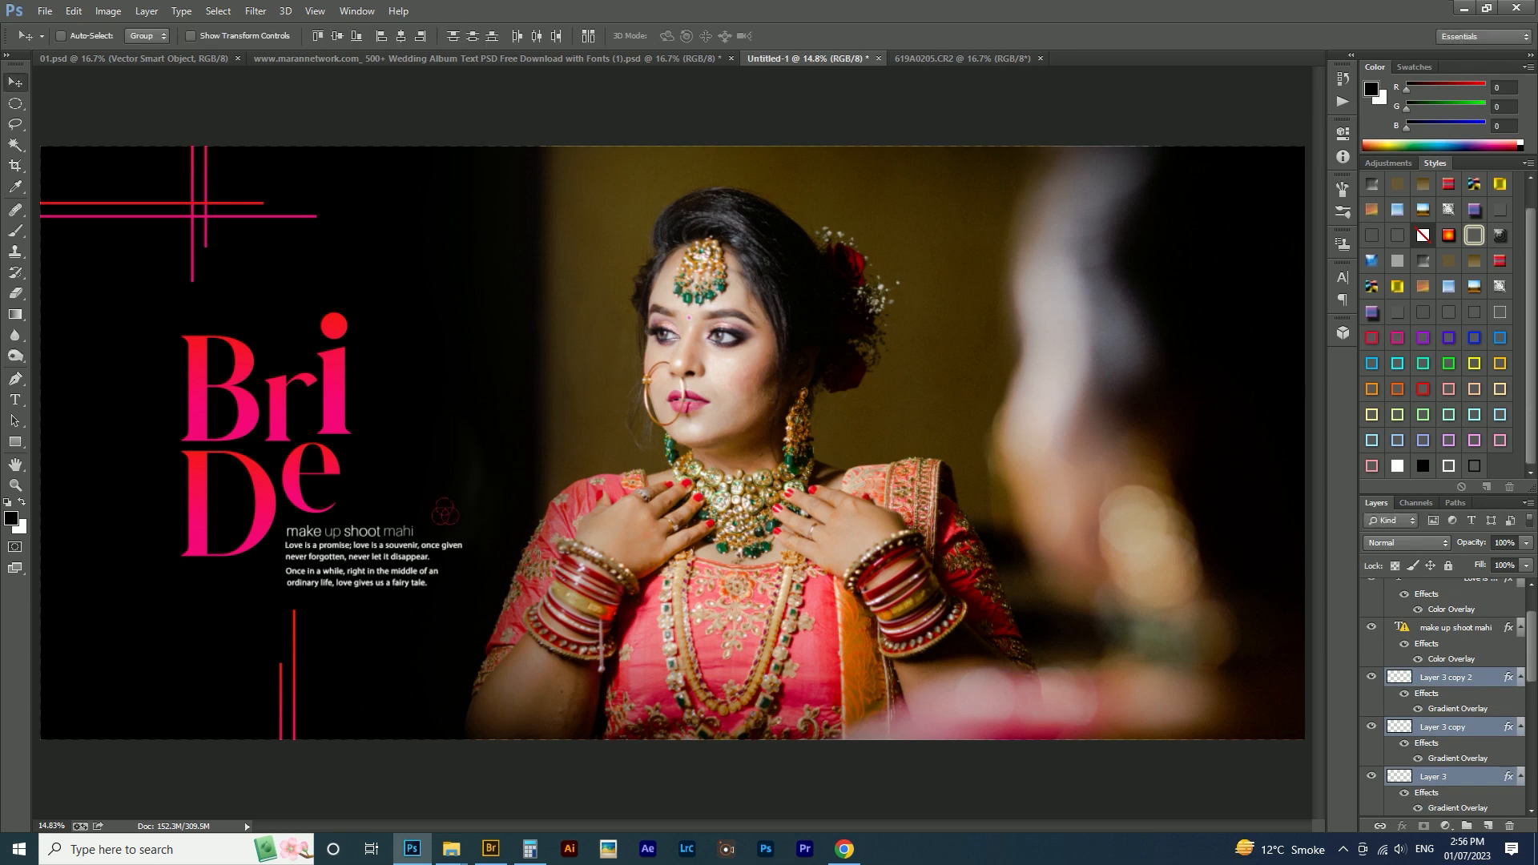